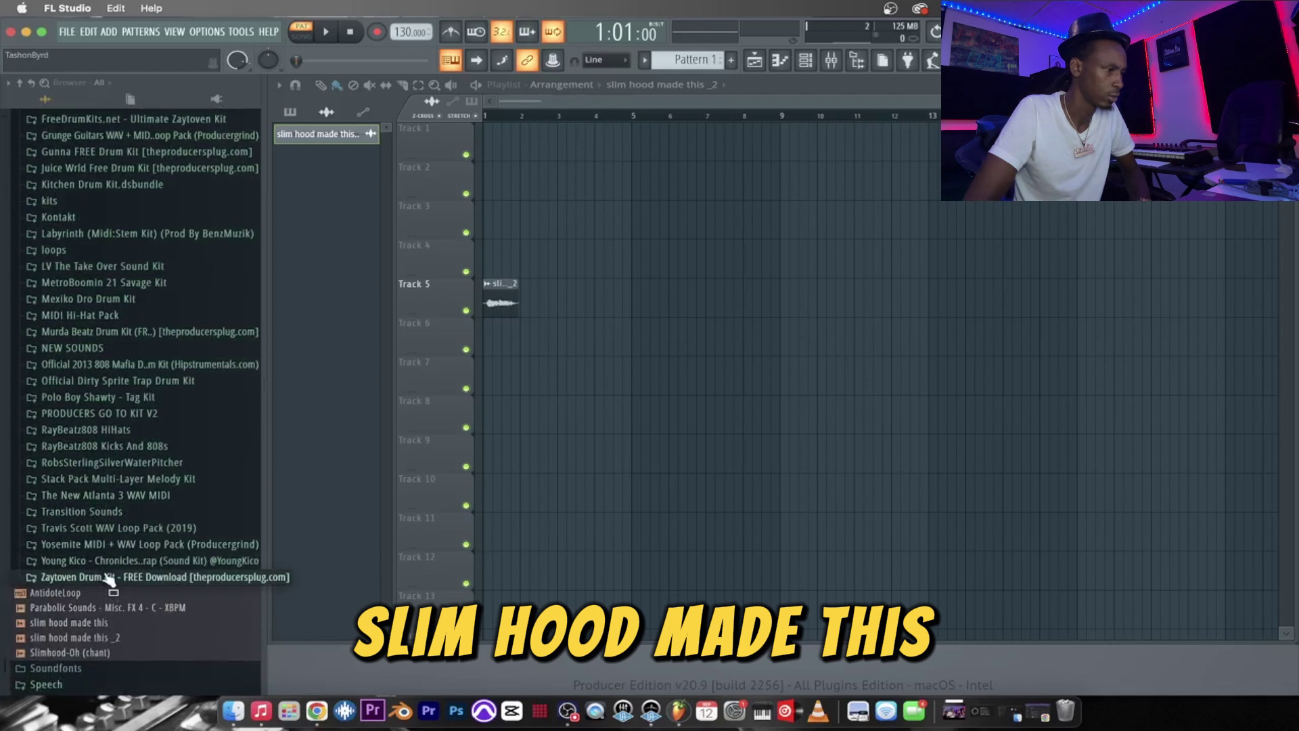
Load Zay Clap 3 from the Zaytoven Drum Kit's Claps folder into a new sampler channel and inspect the 808 Clap channel.
left_click(65, 610)
left_click_drag(74, 613, 84, 613)
right_click(84, 613)
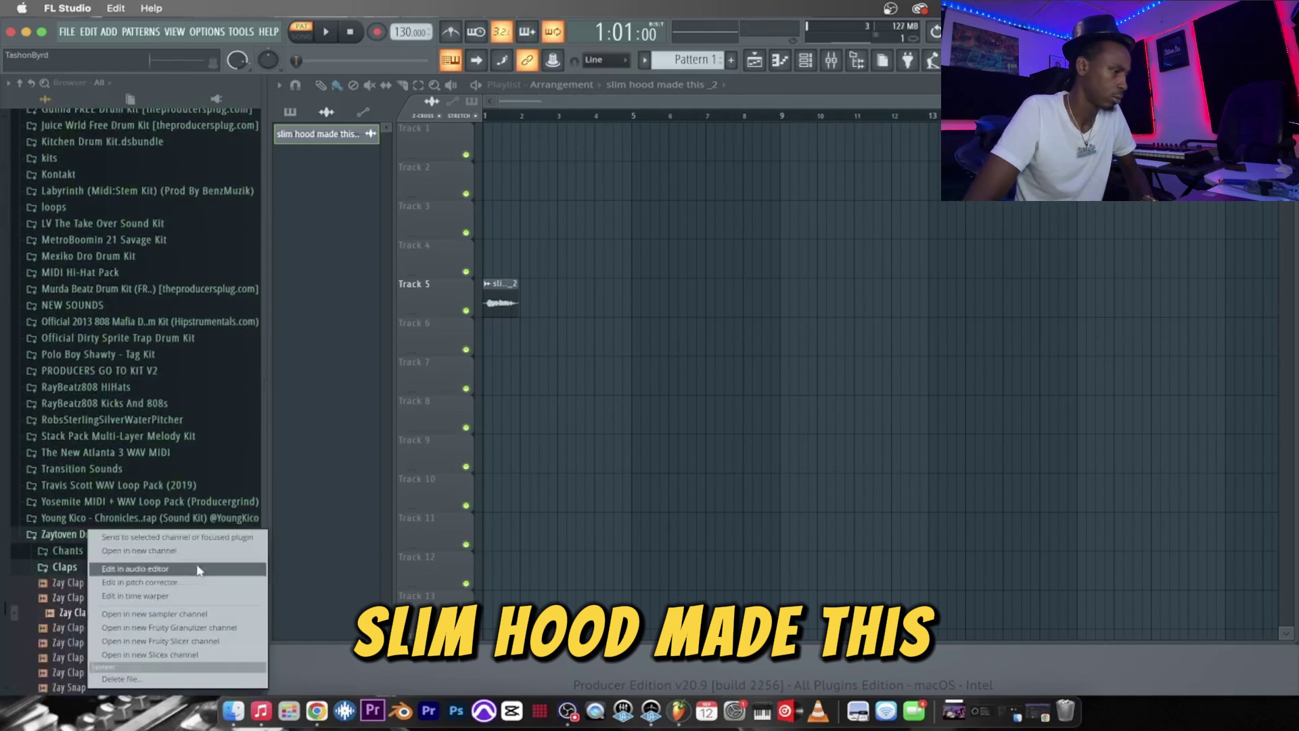
left_click(191, 552)
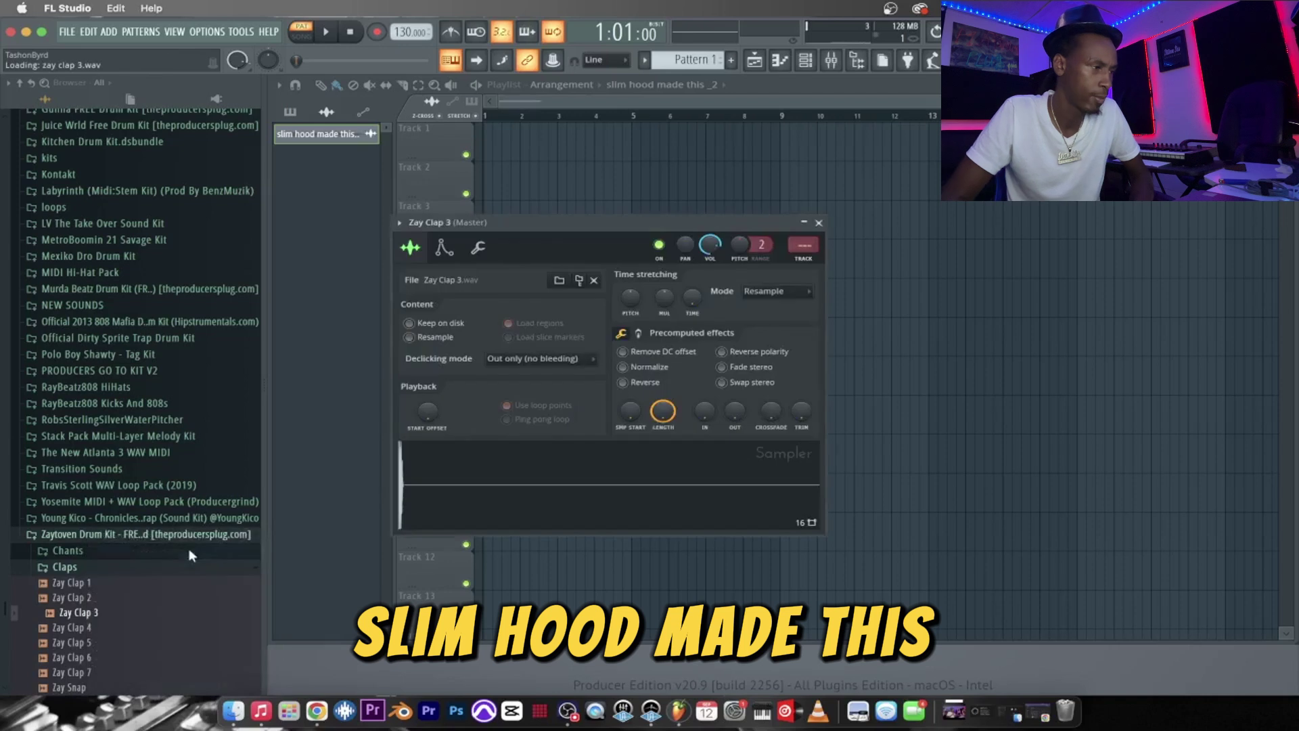
left_click(819, 224)
left_click(1289, 85)
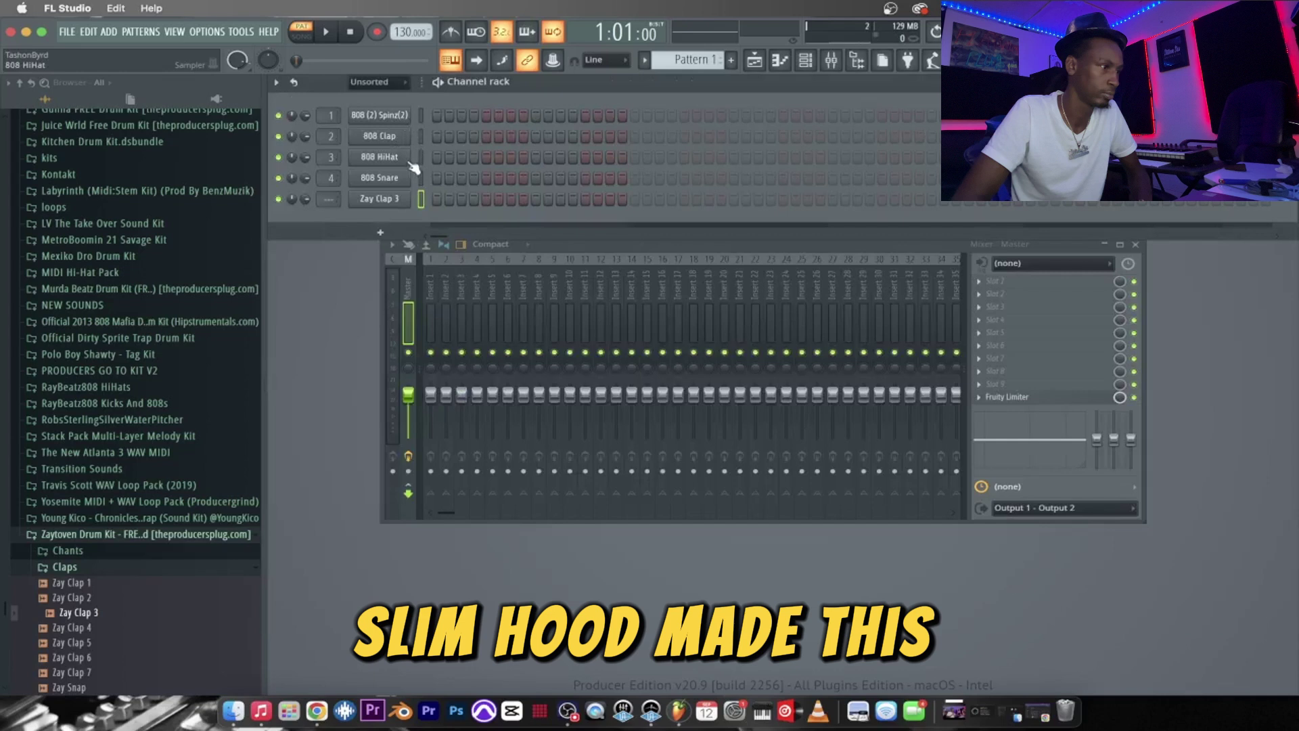
left_click(379, 136)
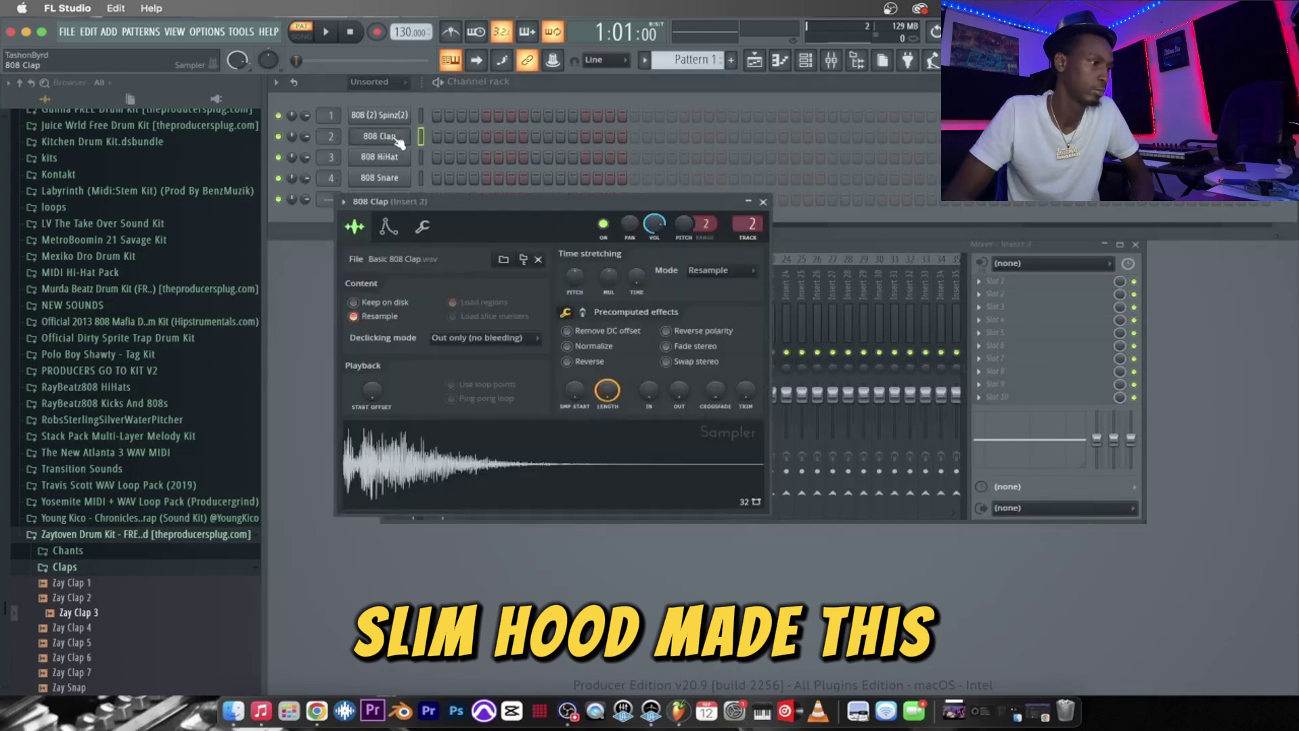
left_click(764, 201)
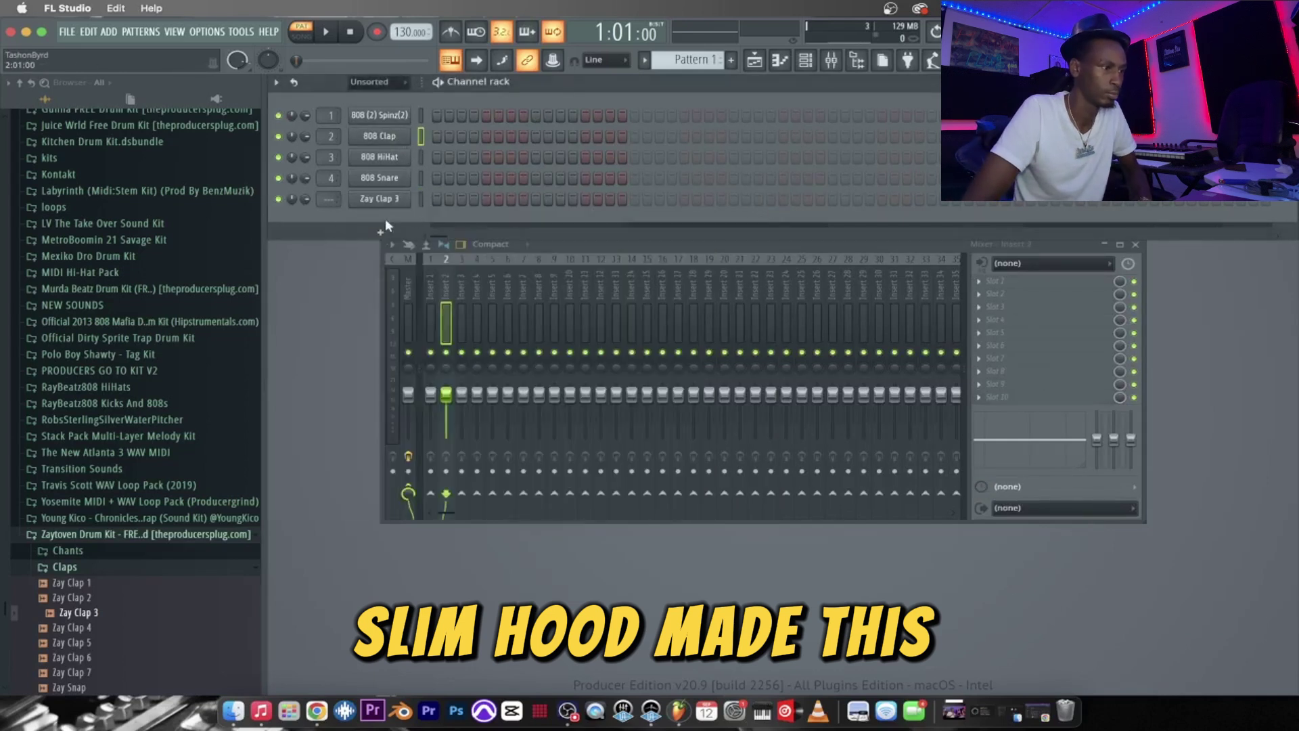
Replace the 808 Snare channel's sample with Zay Snare 3 from the Zaytoven kit's Snares folder.
scroll(96, 580, "down", 4)
left_click(76, 628)
left_click(63, 508)
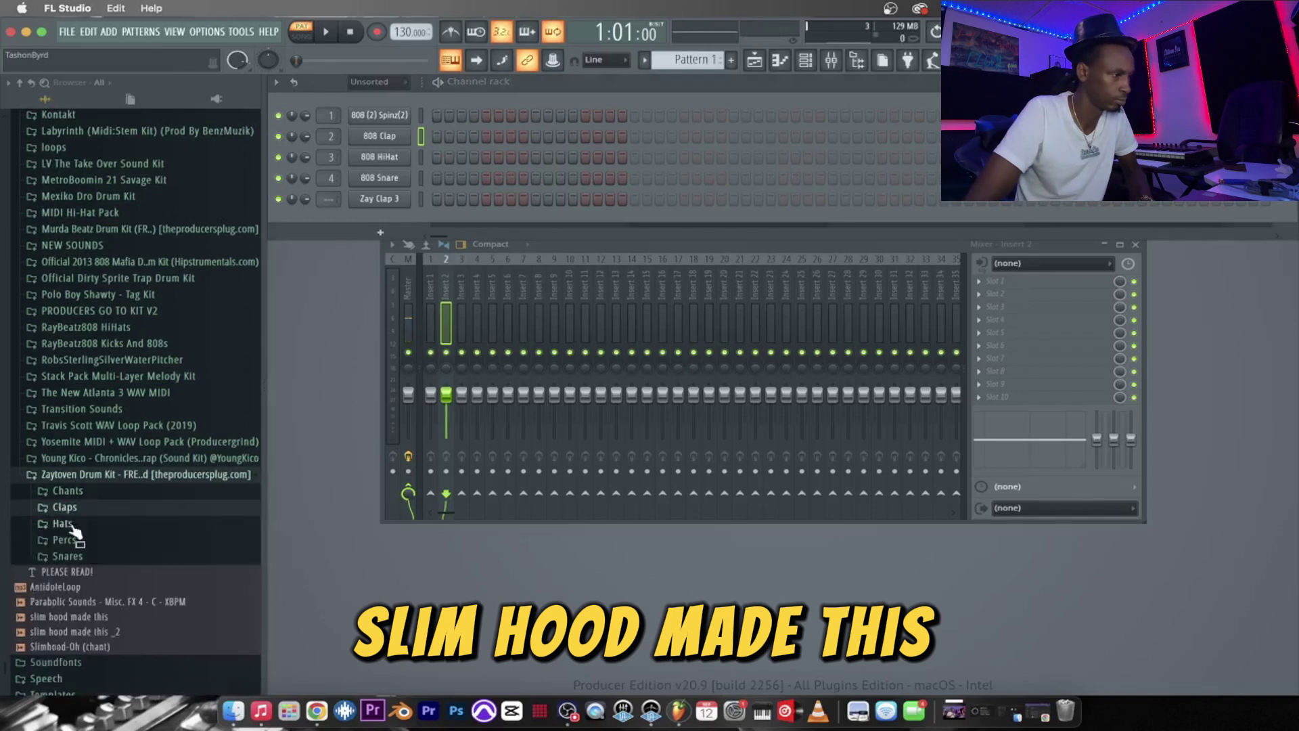
left_click(66, 556)
left_click(78, 624)
left_click_drag(78, 623, 384, 180)
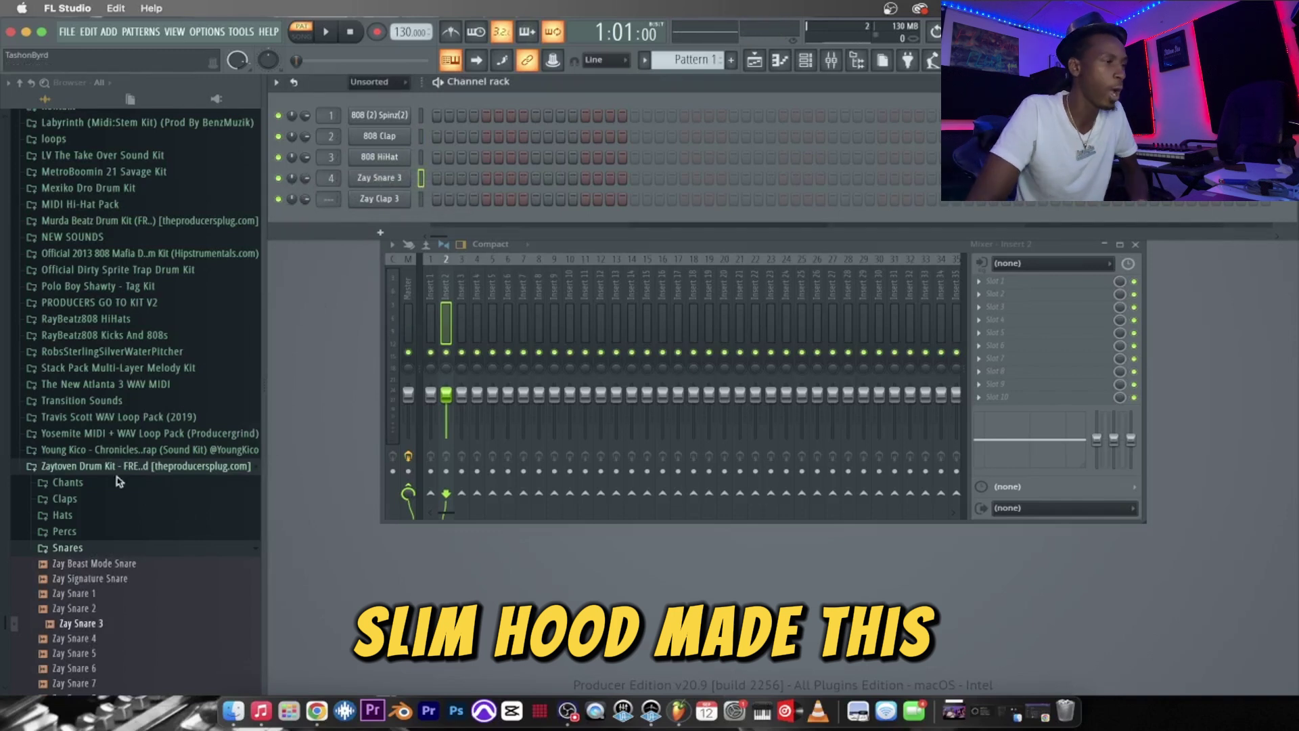
Replace the 808 HiHat channel's sample with Zay Hi-Hat 3 from the Zaytoven kit's Hats folder.
right_click(95, 551)
left_click(81, 550)
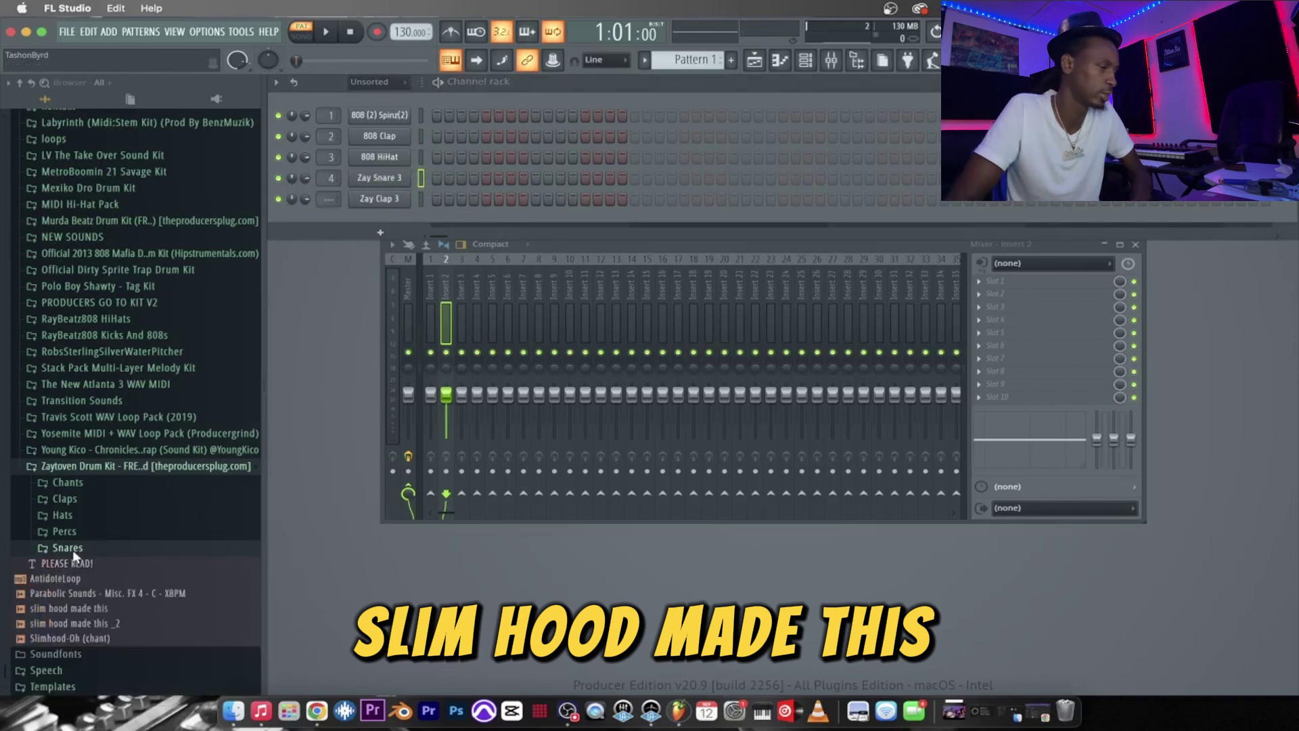
left_click(62, 515)
left_click_drag(78, 546, 401, 159)
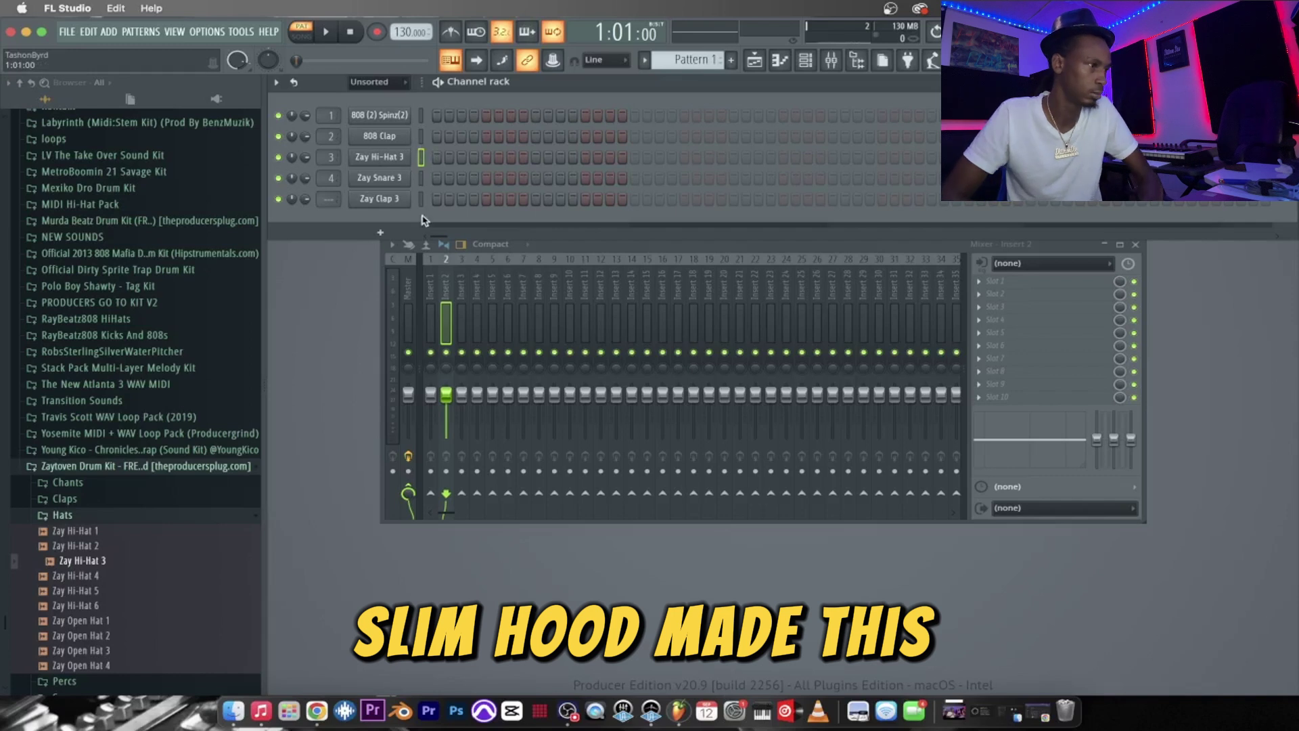
Fill the Zay Hi-Hat 3 channel with a hit on every fourth step.
right_click(388, 161)
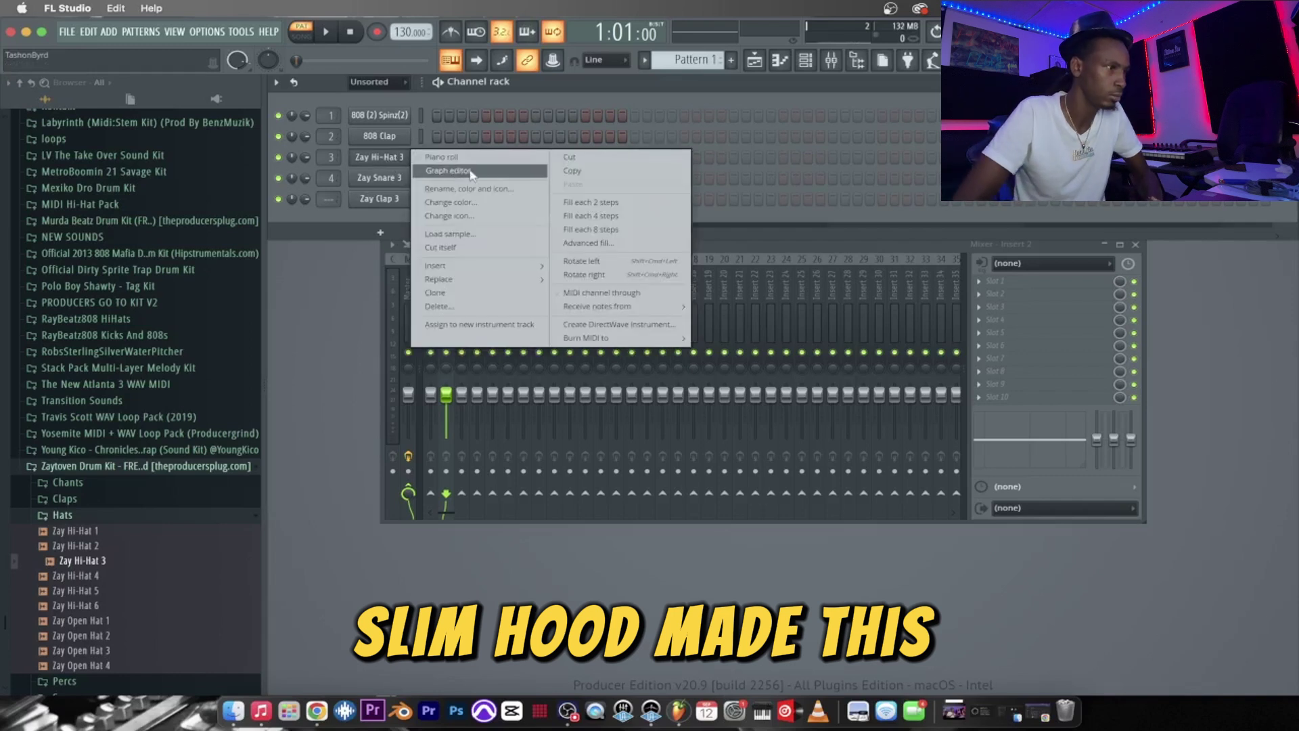
left_click(354, 202)
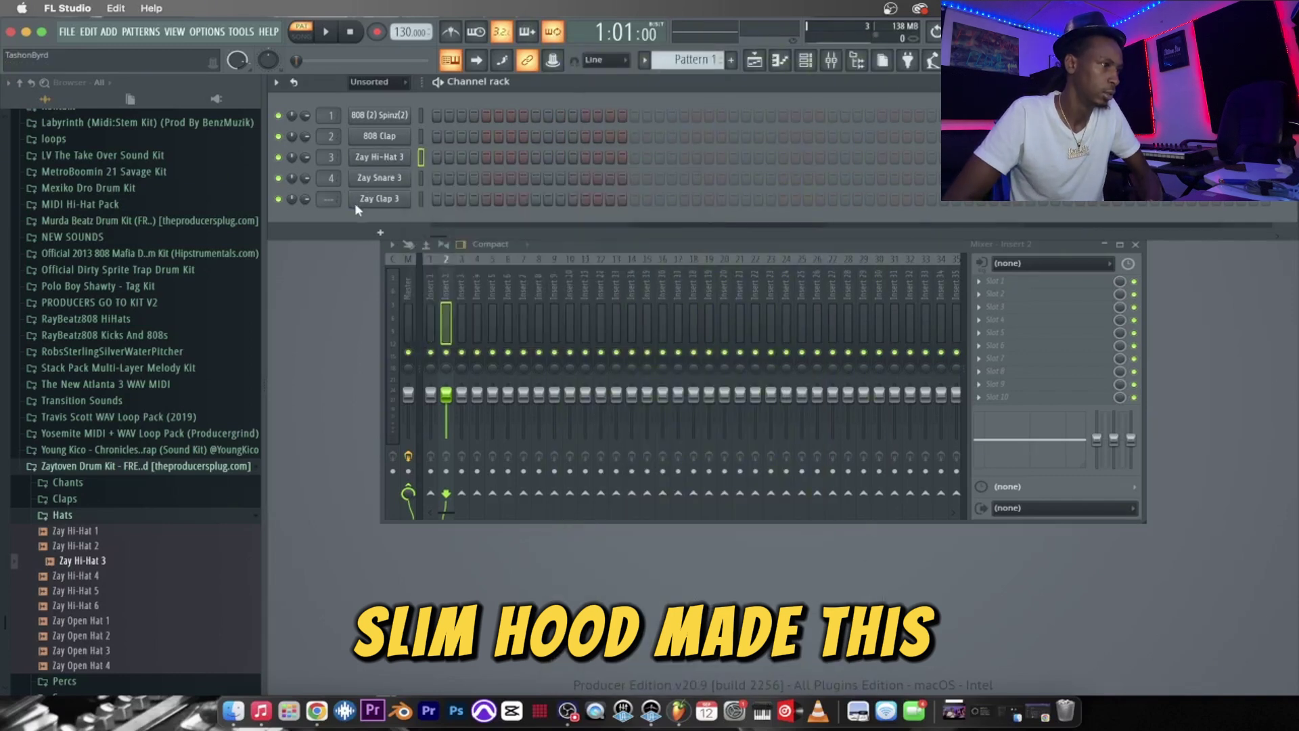
right_click(400, 165)
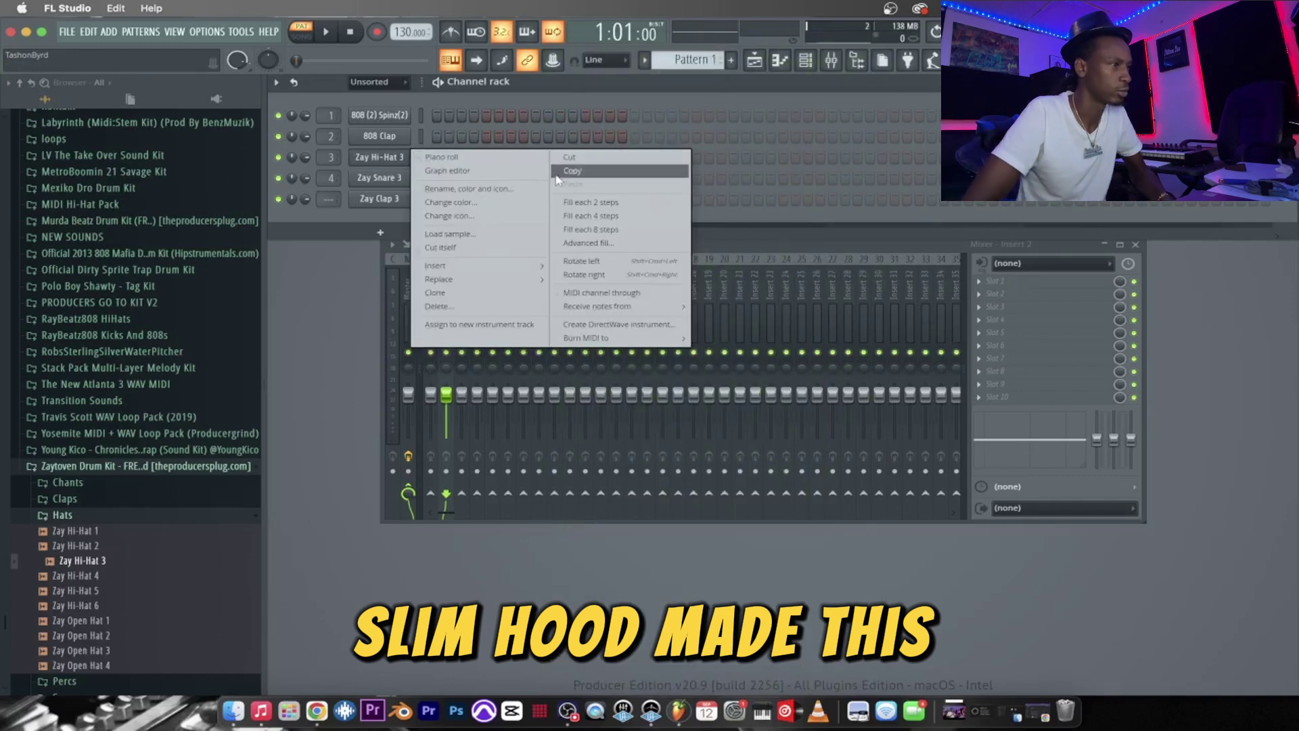
left_click(616, 217)
In the Zay Hi-Hat 3 piano roll, add four C5 notes in bar 1 midway after each existing hit.
right_click(405, 154)
left_click(434, 157)
scroll(444, 291, "down", 5)
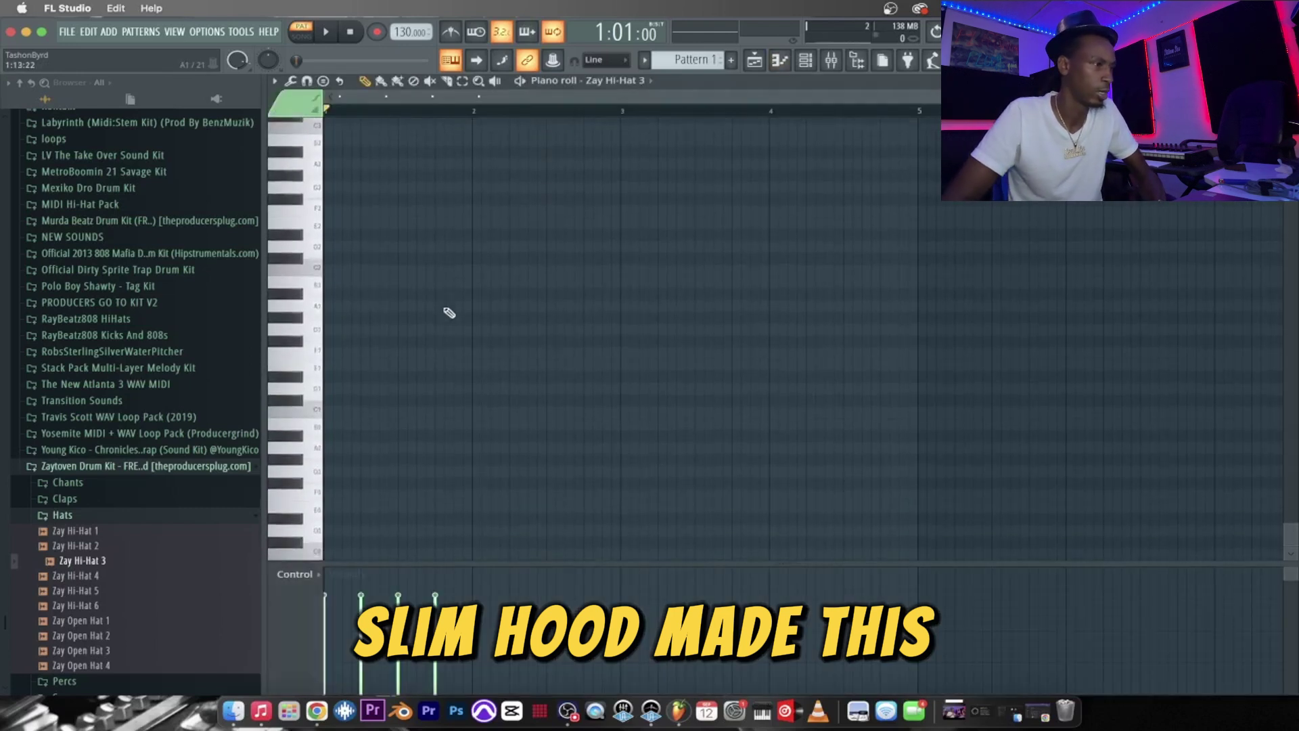
scroll(457, 329, "up", 10)
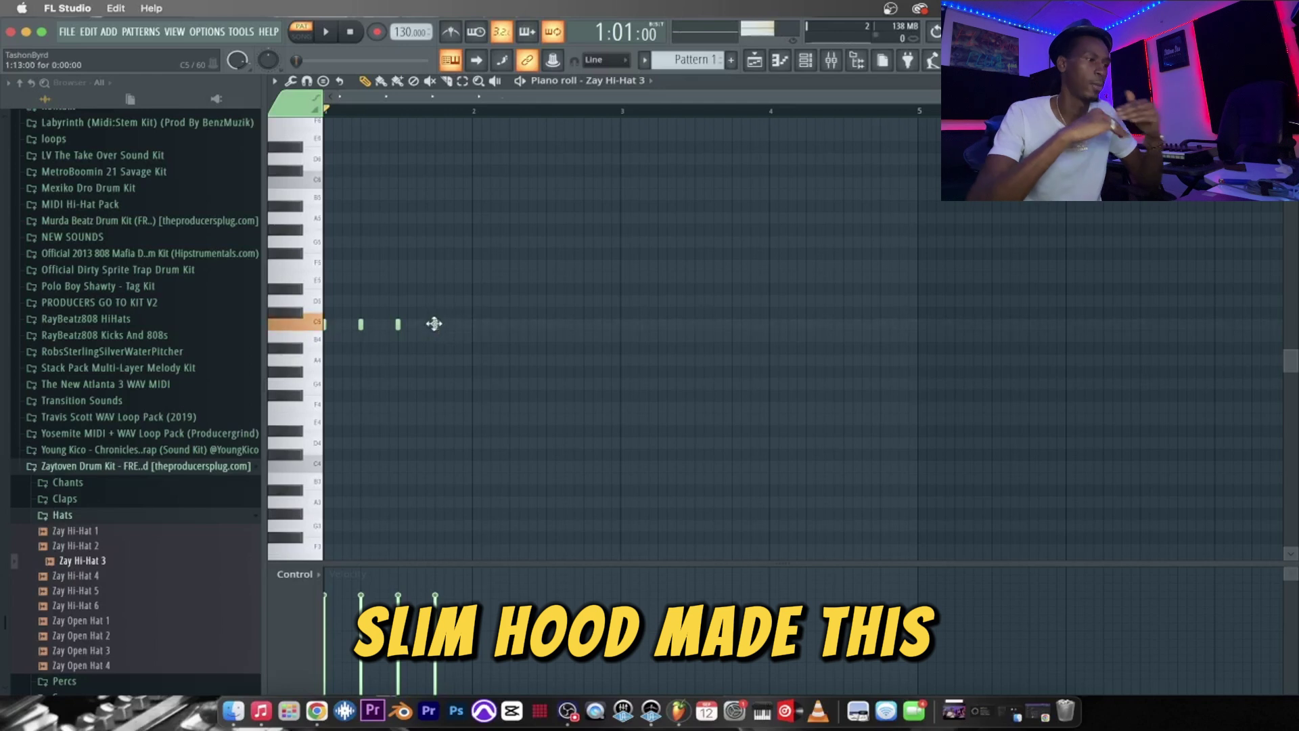
left_click(452, 325)
left_click(417, 325)
left_click(380, 326)
left_click(343, 326)
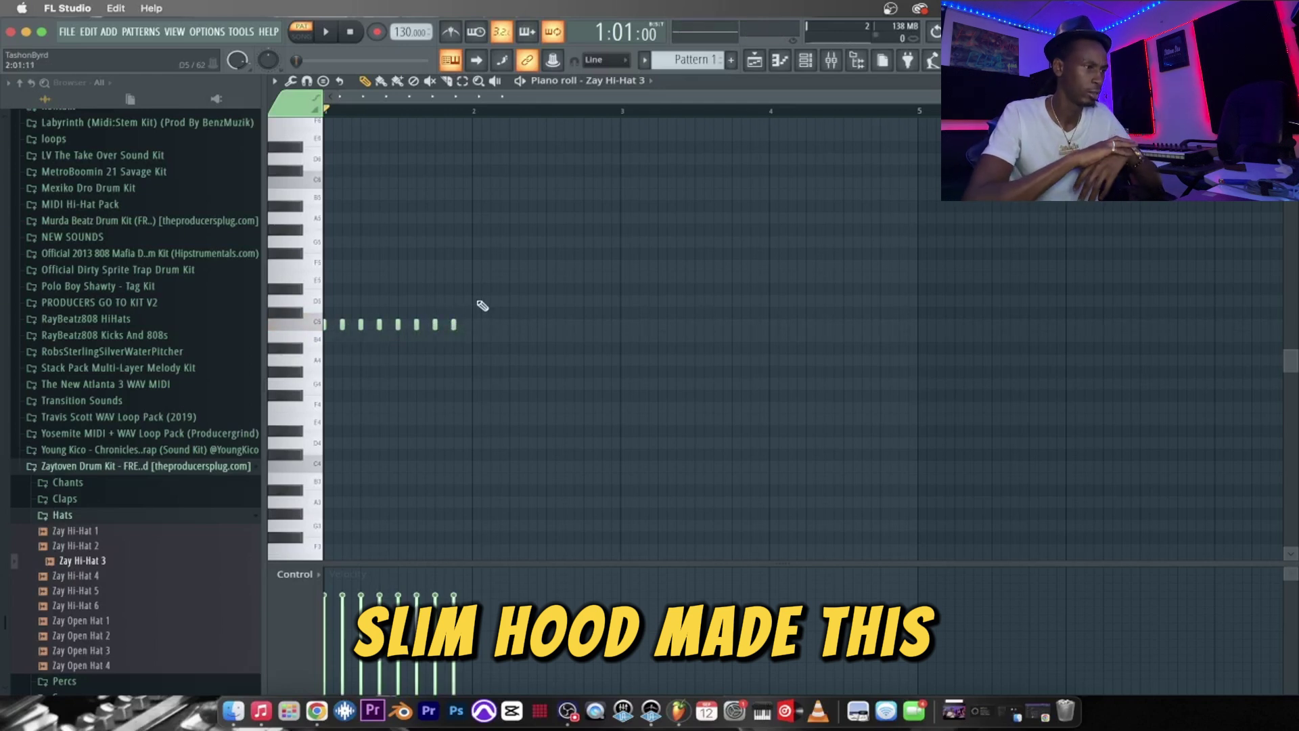
Duplicate the bar 1 hi-hat notes across bars 2 to 4 of the piano roll.
left_click_drag(365, 384, 355, 388)
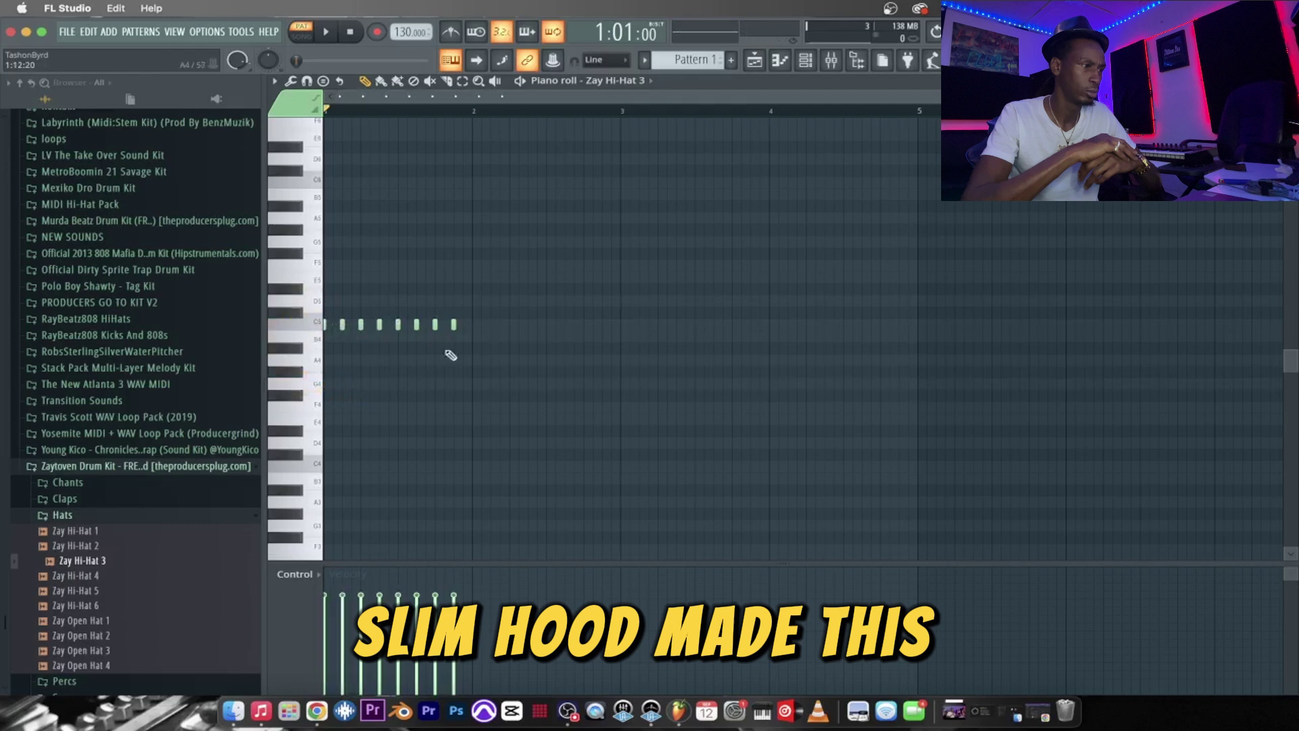
left_click_drag(464, 302, 637, 325)
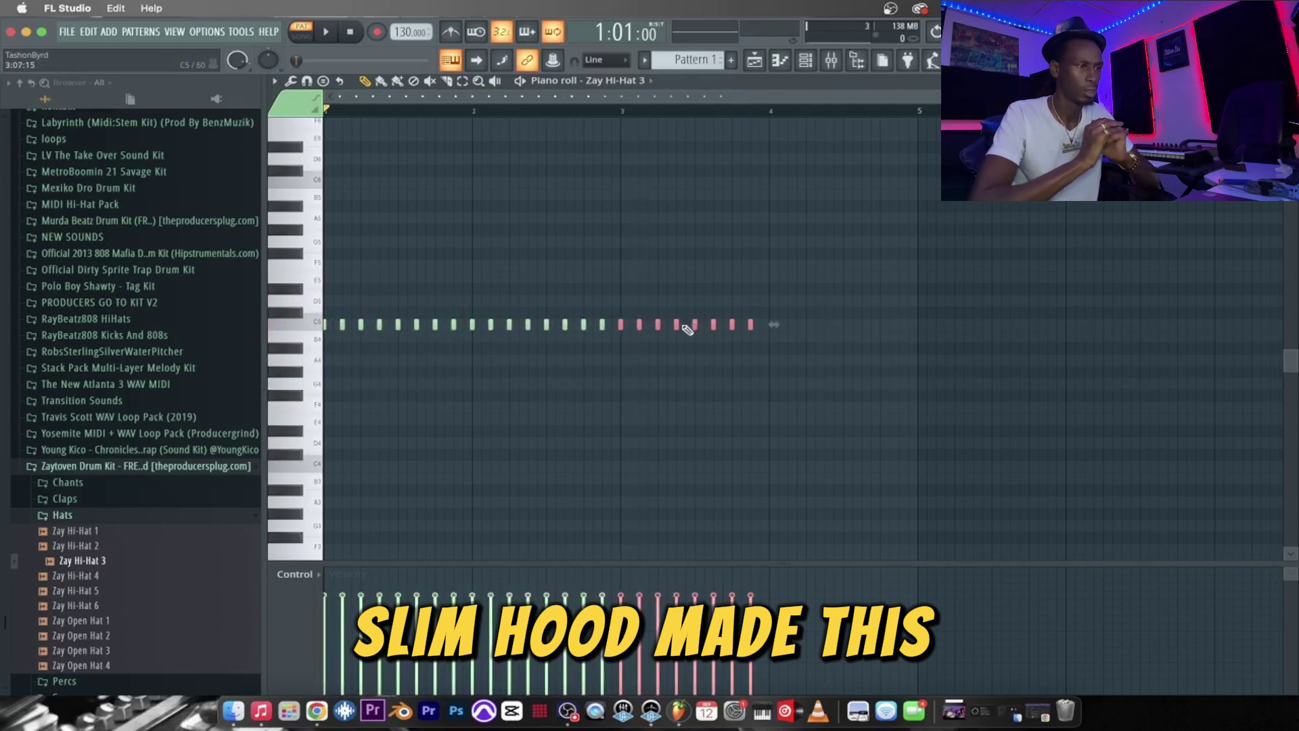
left_click_drag(639, 324, 786, 325)
Place Pattern 1 at the start of Track 1 in the playlist and check its hi-hat notes.
left_click(754, 61)
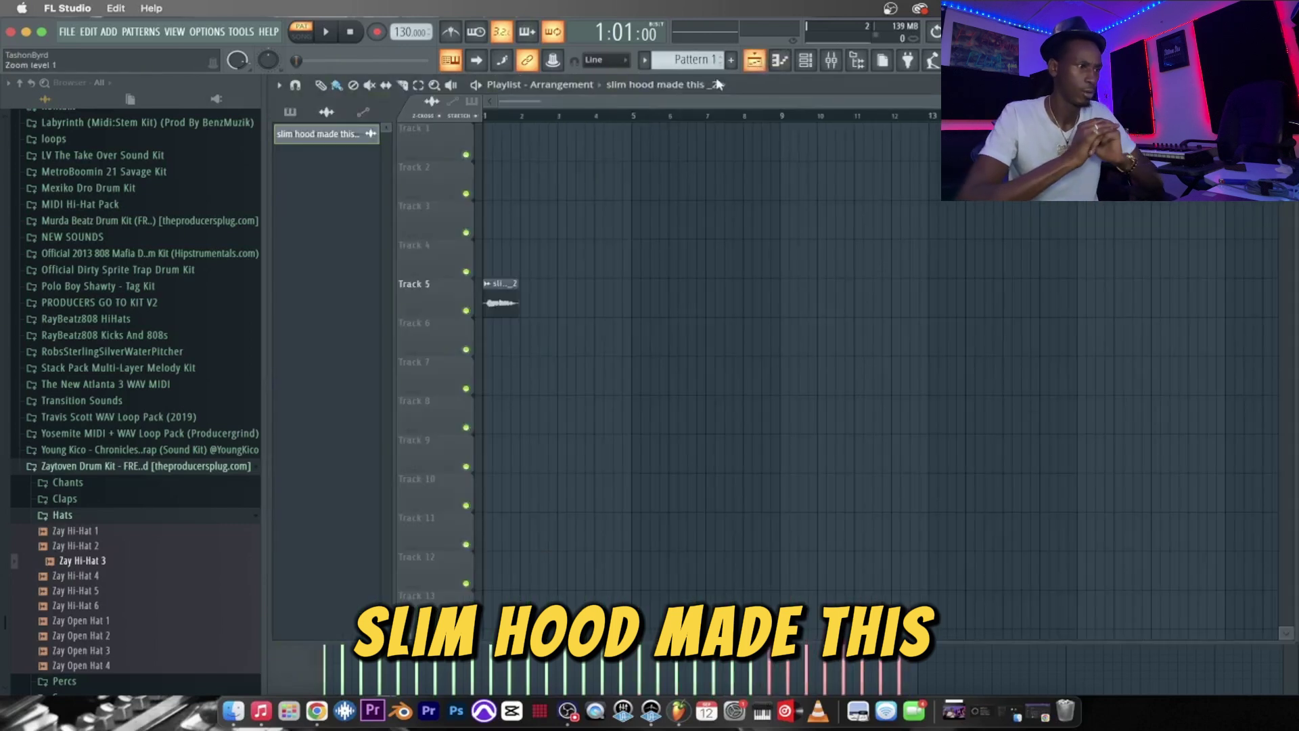
left_click(301, 118)
left_click_drag(301, 134, 525, 142)
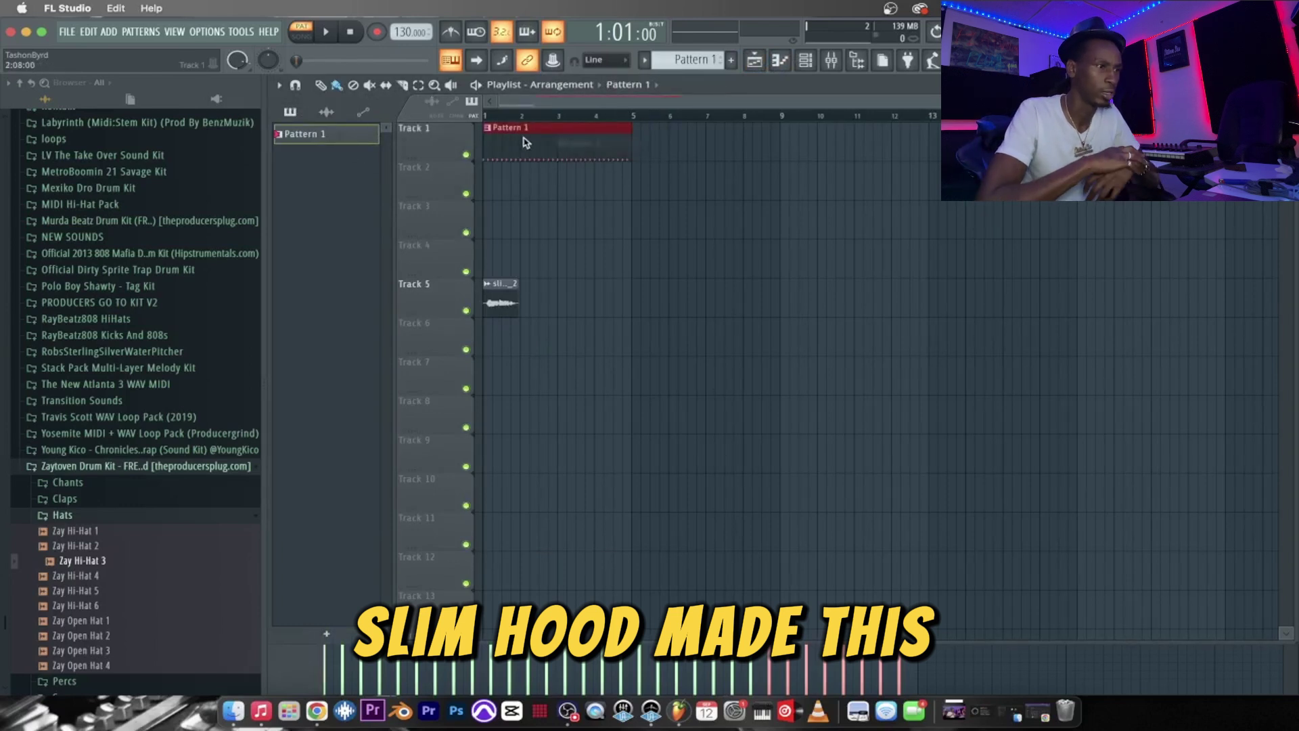
double_click(606, 139)
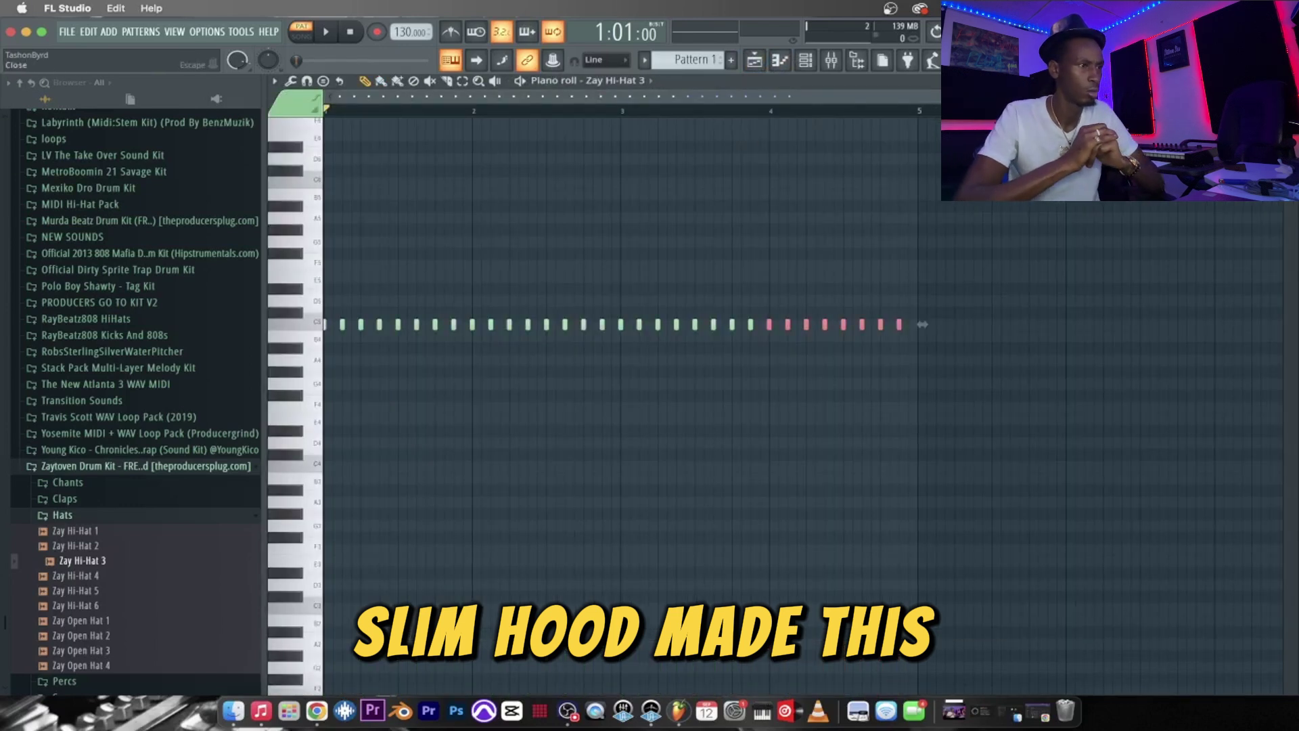
key("Escape")
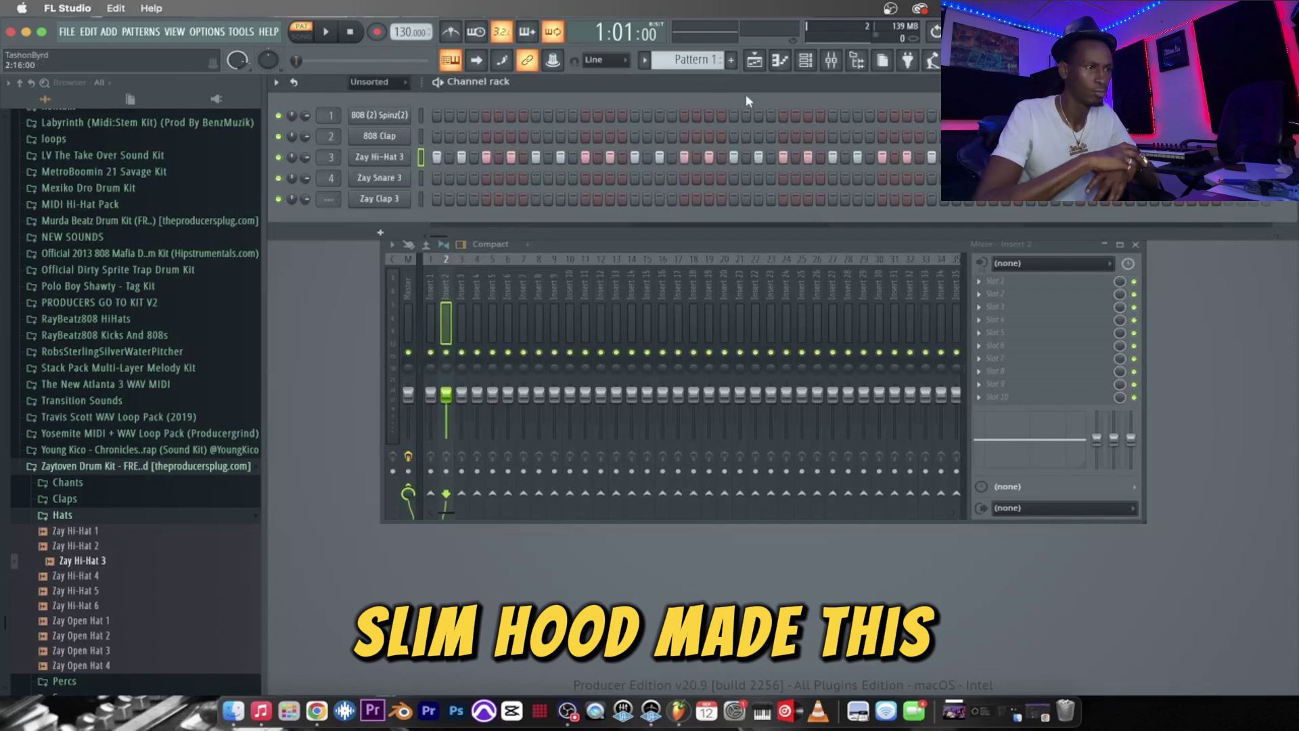
left_click(754, 60)
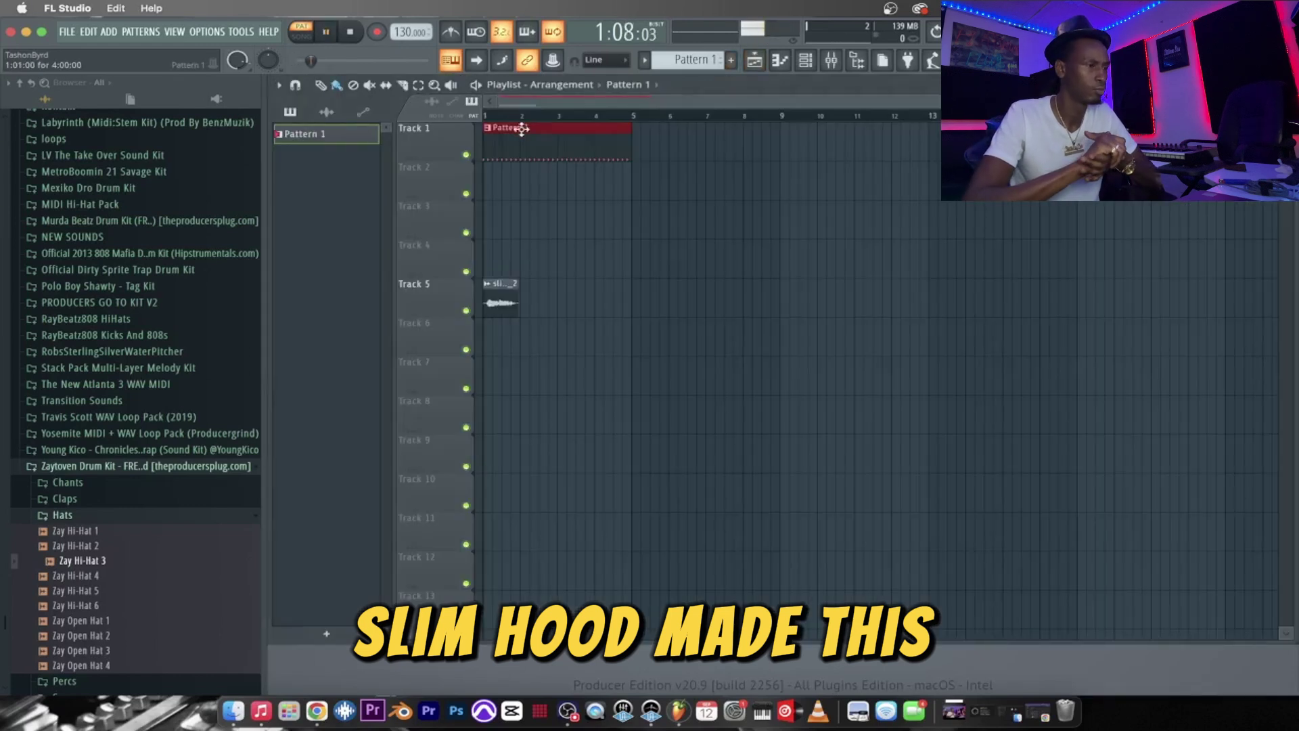
Switch playback to song mode, and move the audio clip on Track 5 to about beat 4 of bar 3.
left_click(302, 34)
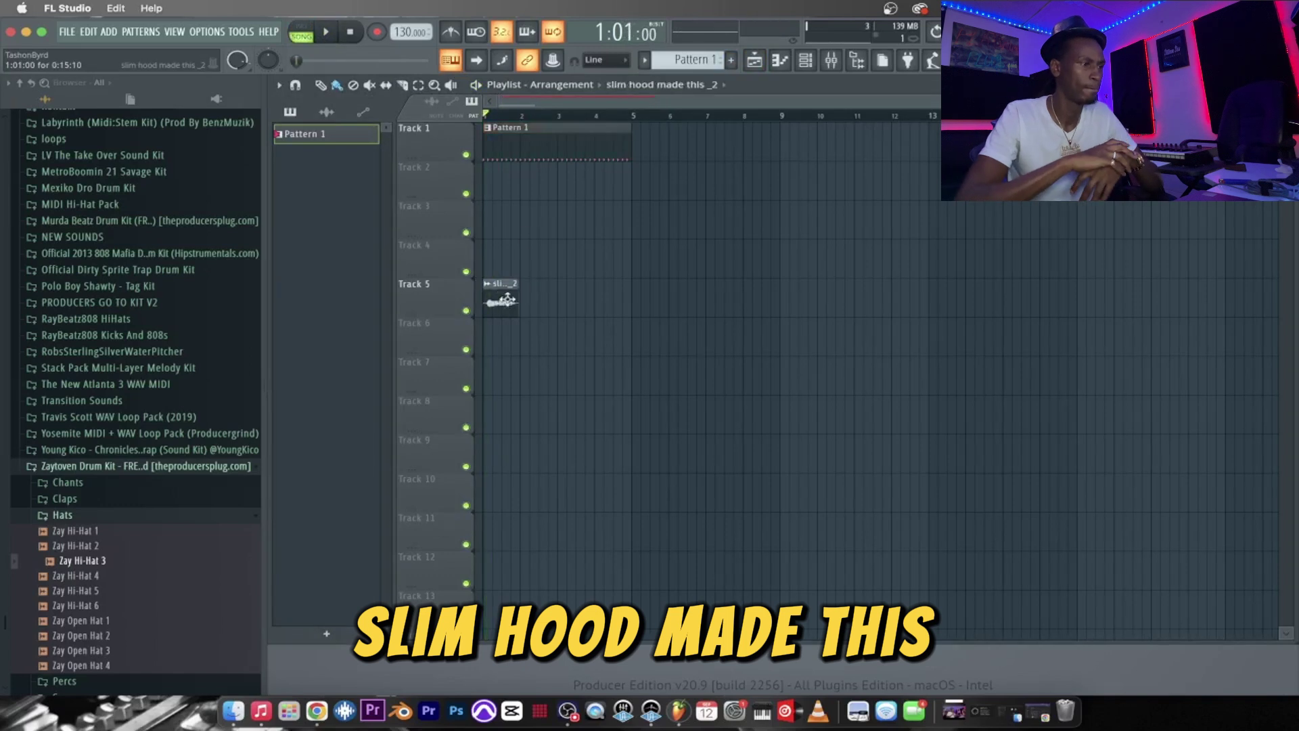
left_click_drag(498, 303, 609, 306)
key("space")
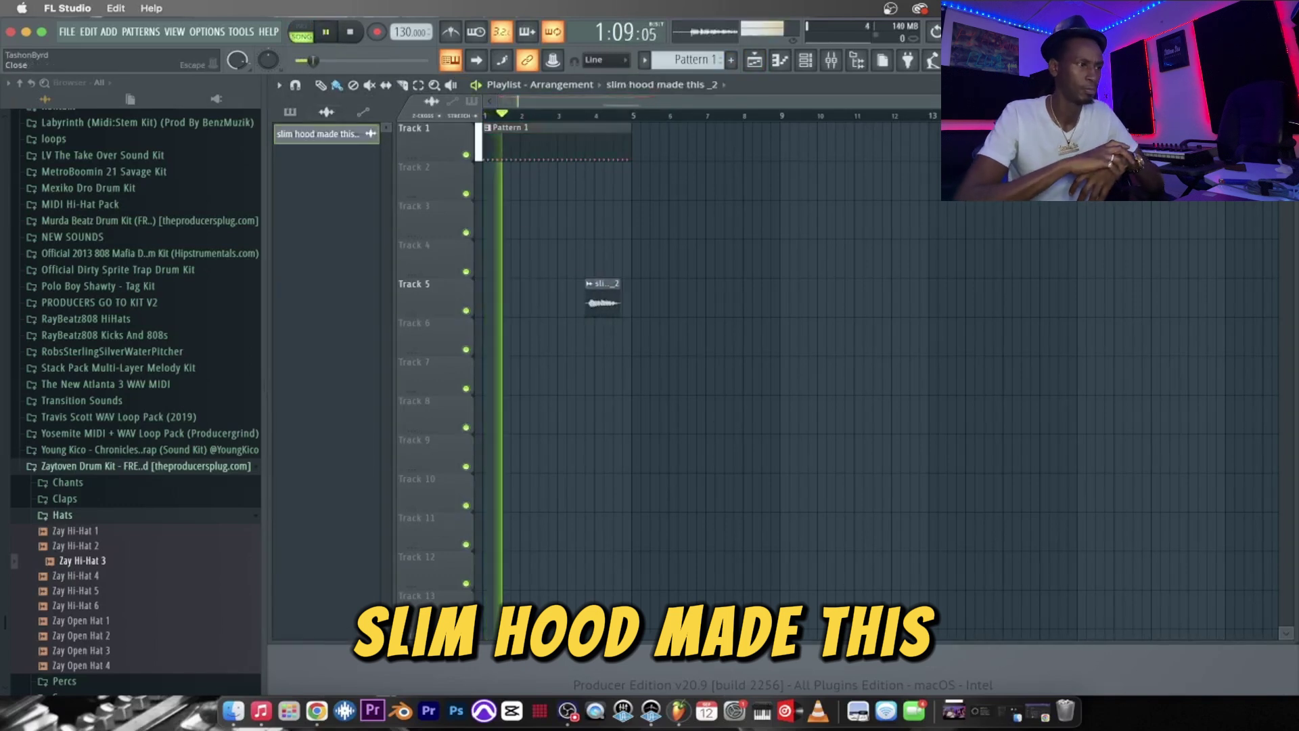
Stop playback, hide the playlist and display all channels in the Channel rack.
key("F5")
key("space")
left_click(397, 82)
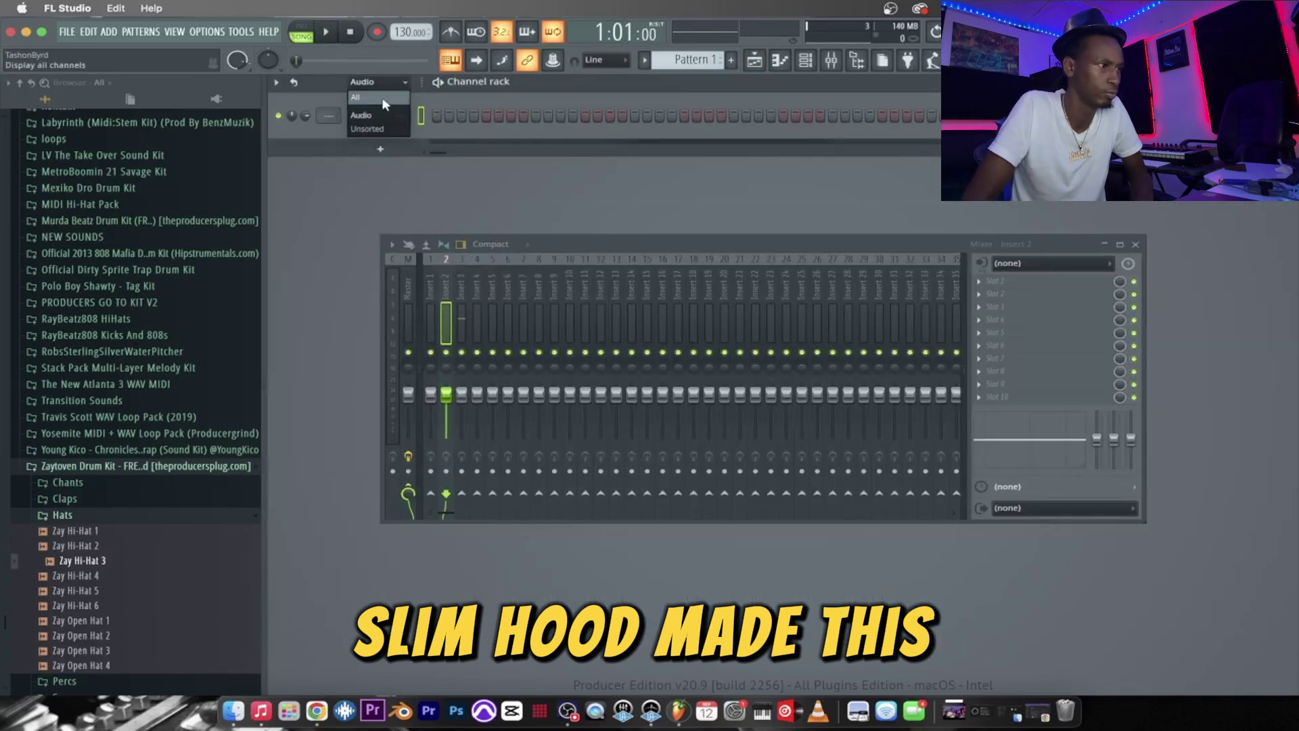
left_click(385, 98)
Try placing a C5 note in bar 1 of the 808 Clap channel's piano roll.
right_click(387, 140)
left_click(406, 142)
key("space")
key("space")
key("space")
key("space")
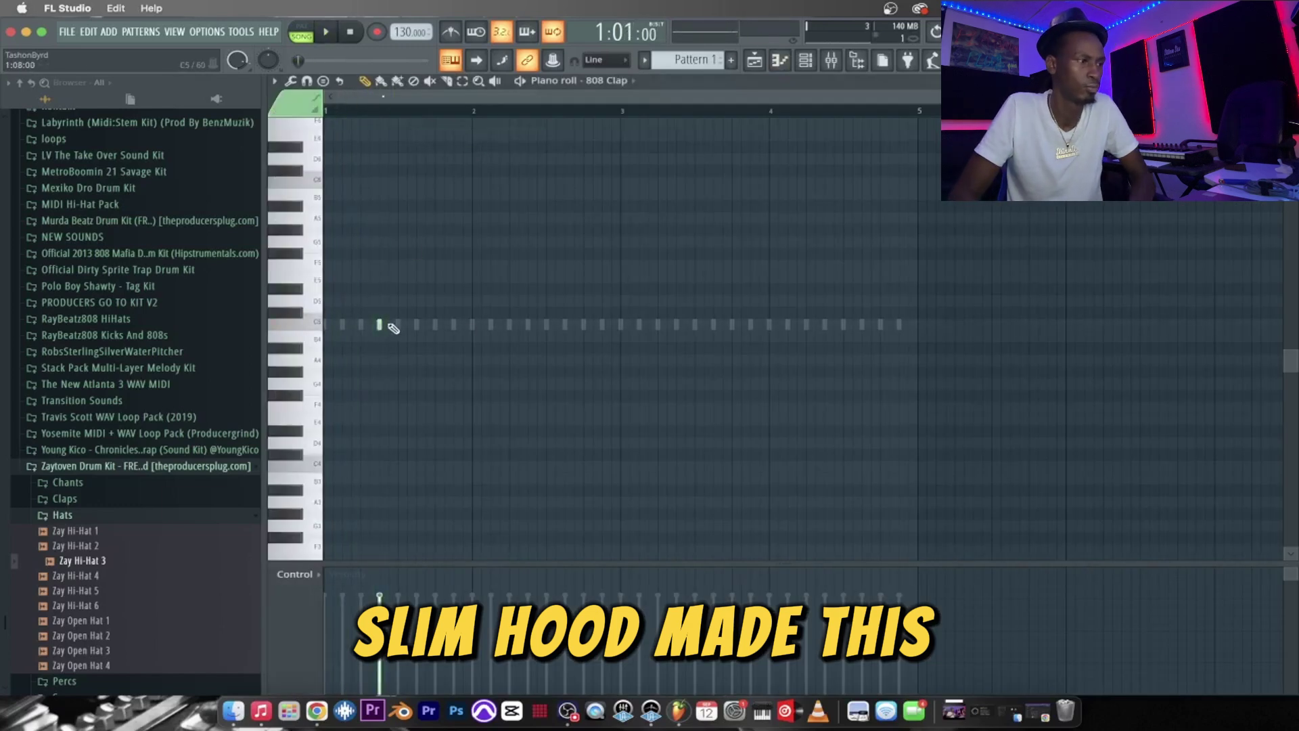
key("space")
key("space")
key("F7")
left_click(390, 140)
left_click(393, 144)
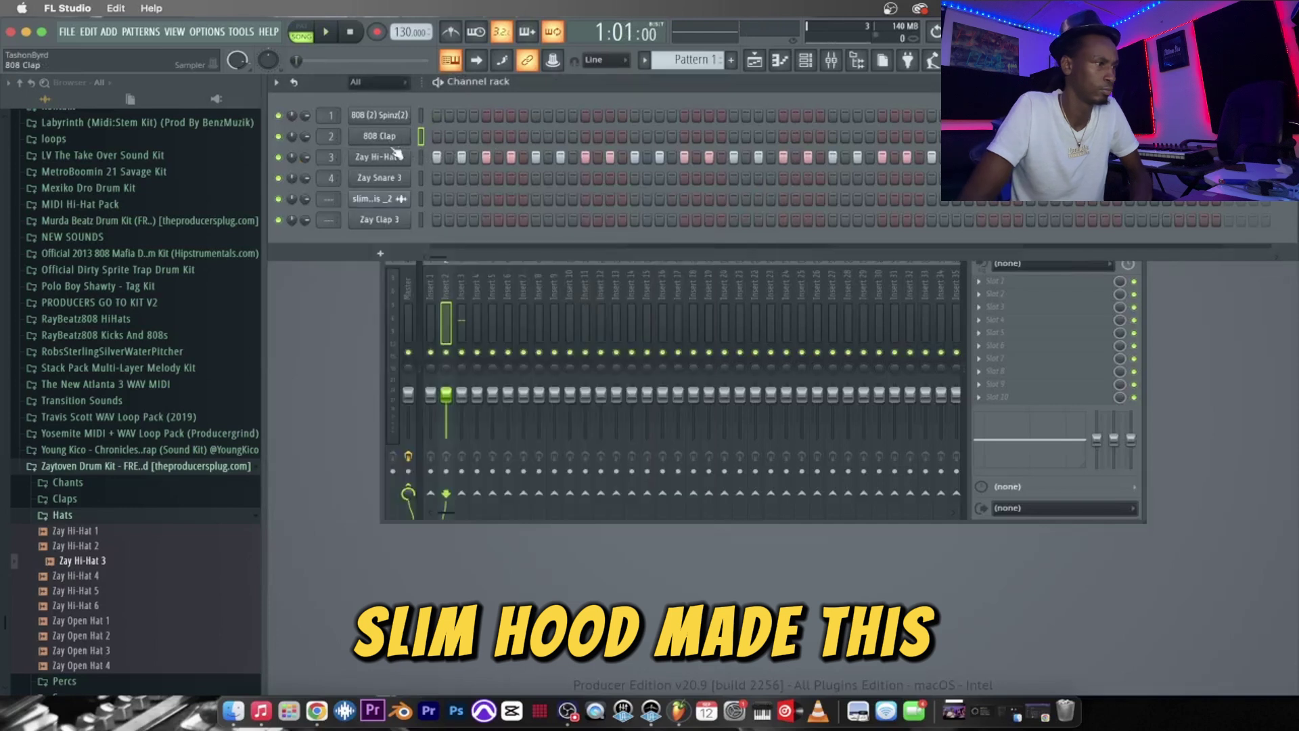
In the Zay Clap 3 piano roll, place C5 notes on step 9 of bar 1 and steps 3 and 9 of bar 2.
right_click(389, 225)
left_click(449, 222)
key("space")
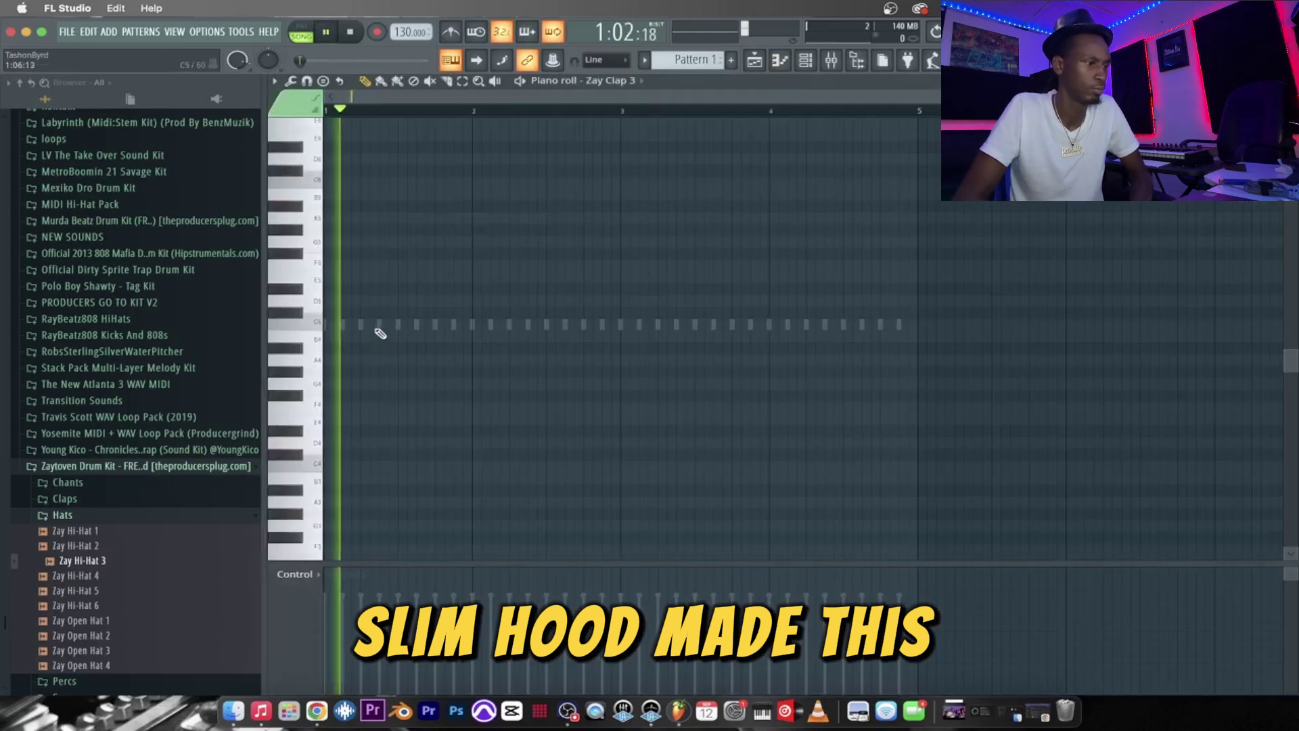
left_click(403, 325)
key("space")
key("space")
left_click(491, 325)
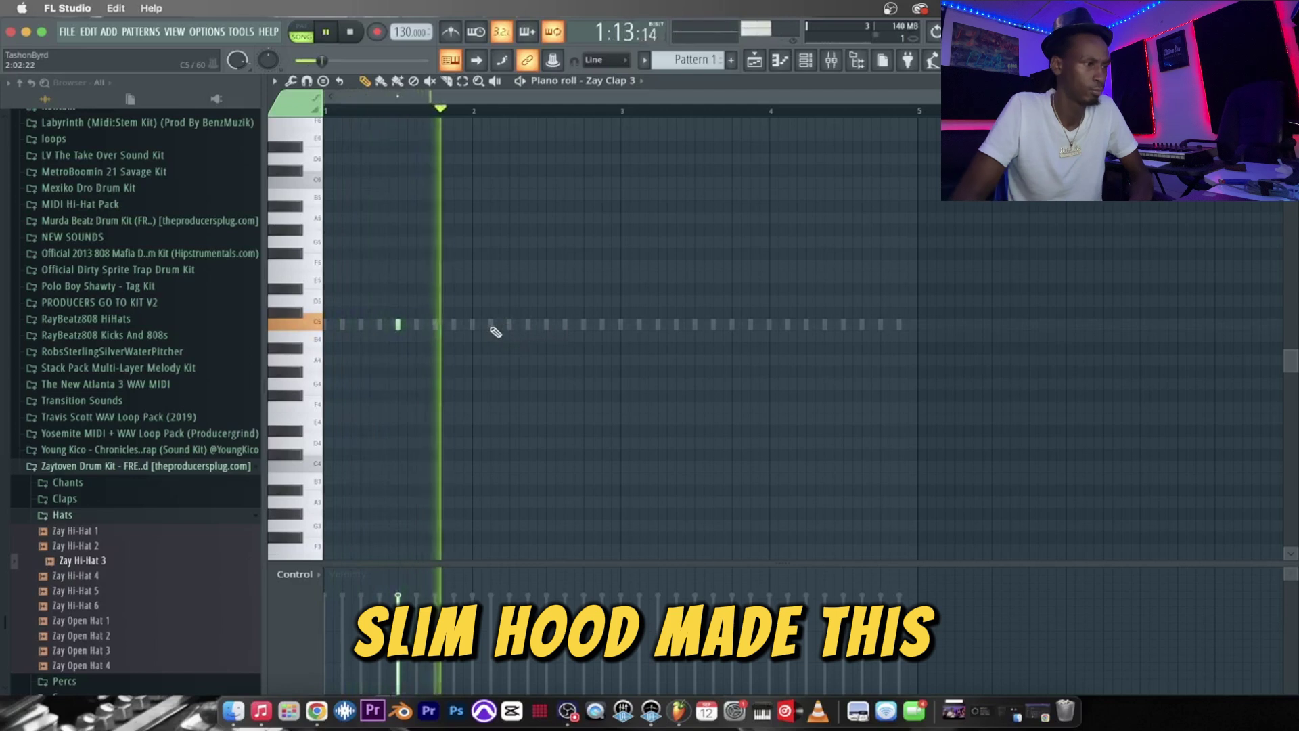
key("space")
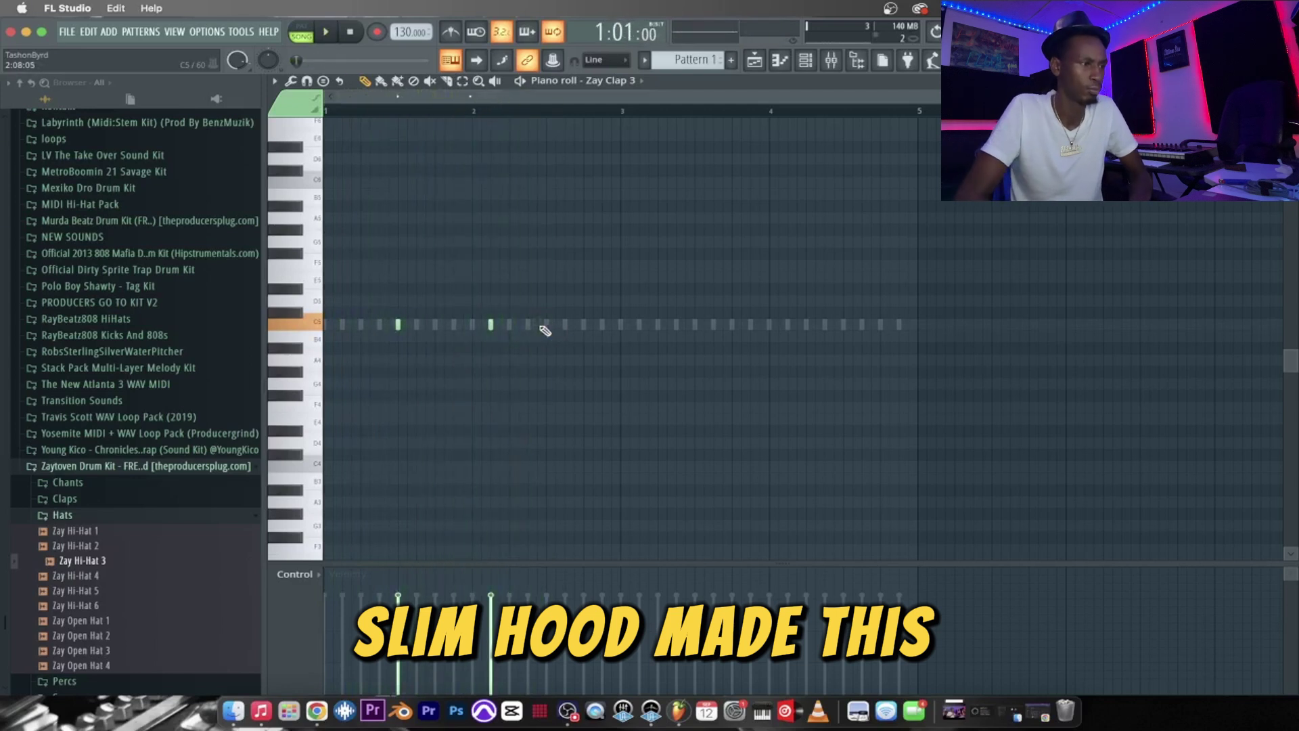
key("space")
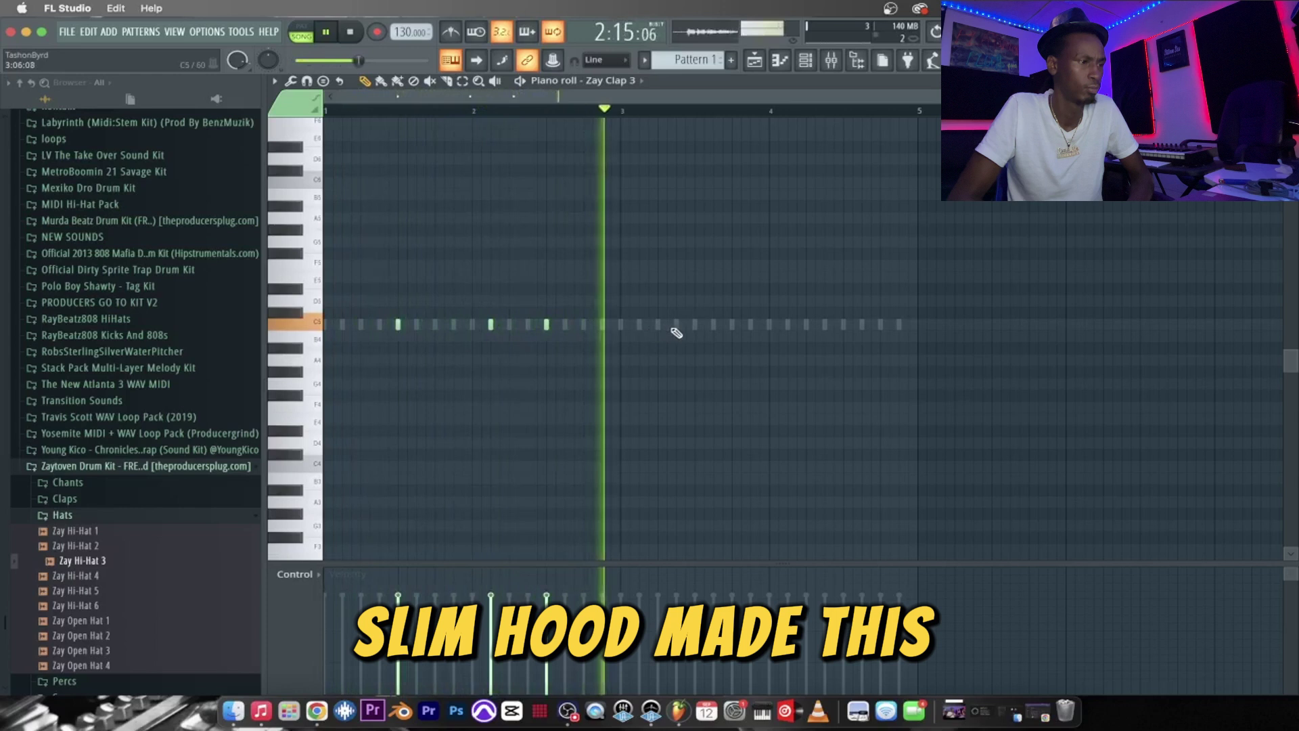
Add Zay Clap 3 notes at C5 on step 9 of bar 3 and steps 3 and 9 of bar 4.
left_click(697, 325)
left_click(787, 325)
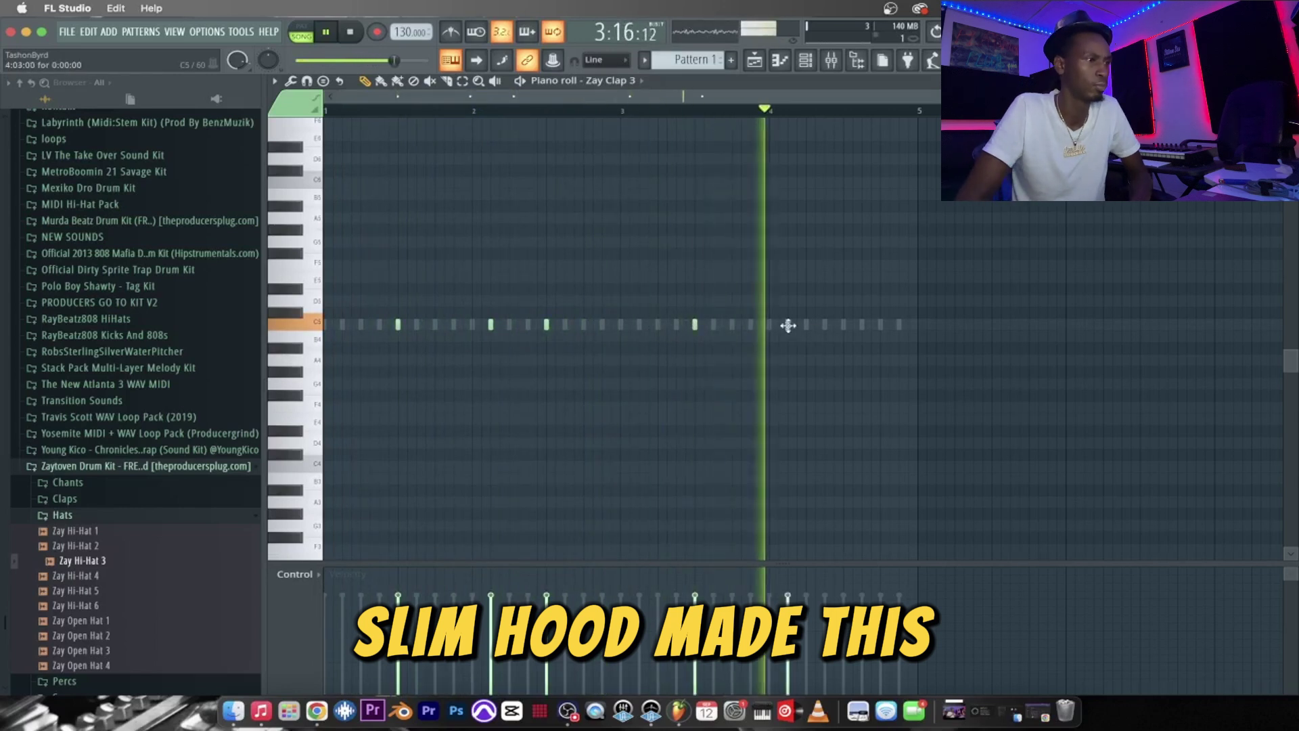
left_click(845, 325)
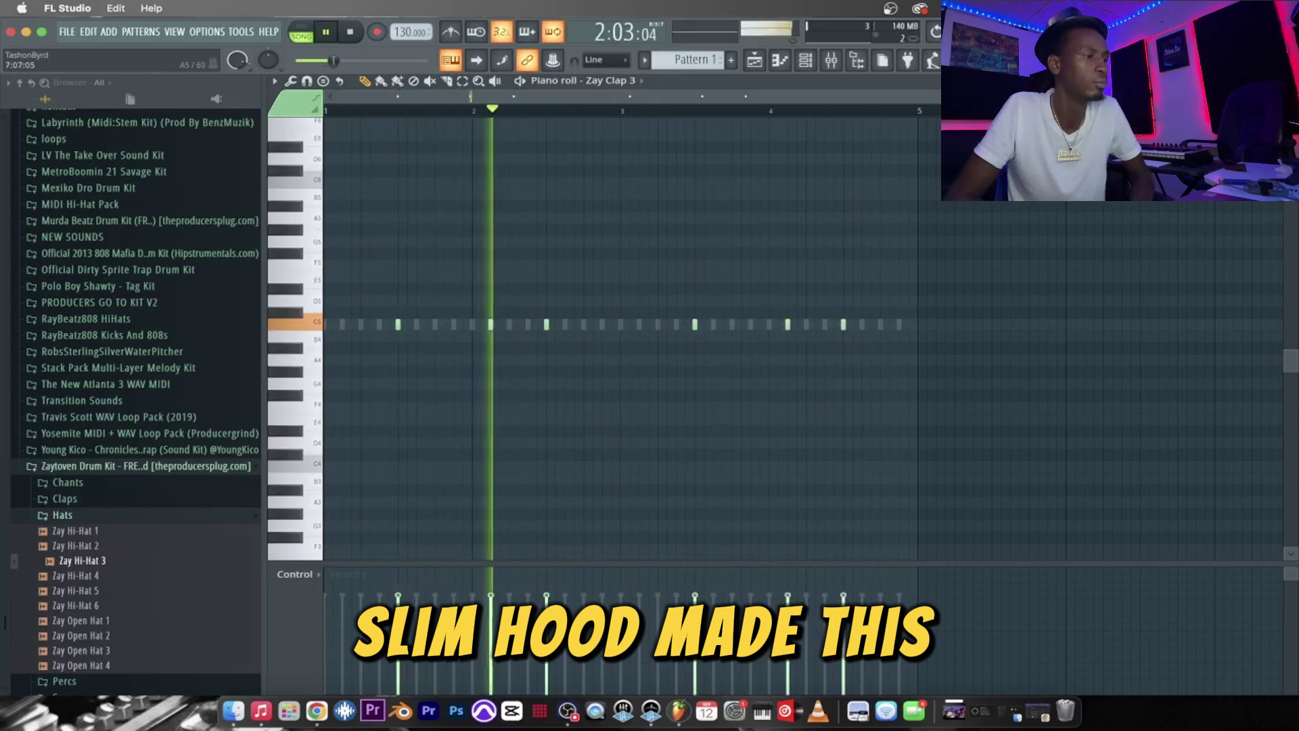
In the 808 (2) Spinz(2) piano roll, place C5 on step 1 of bar 1, A5 on step 9 and F#5 on step 13 of bar 4.
key("F7")
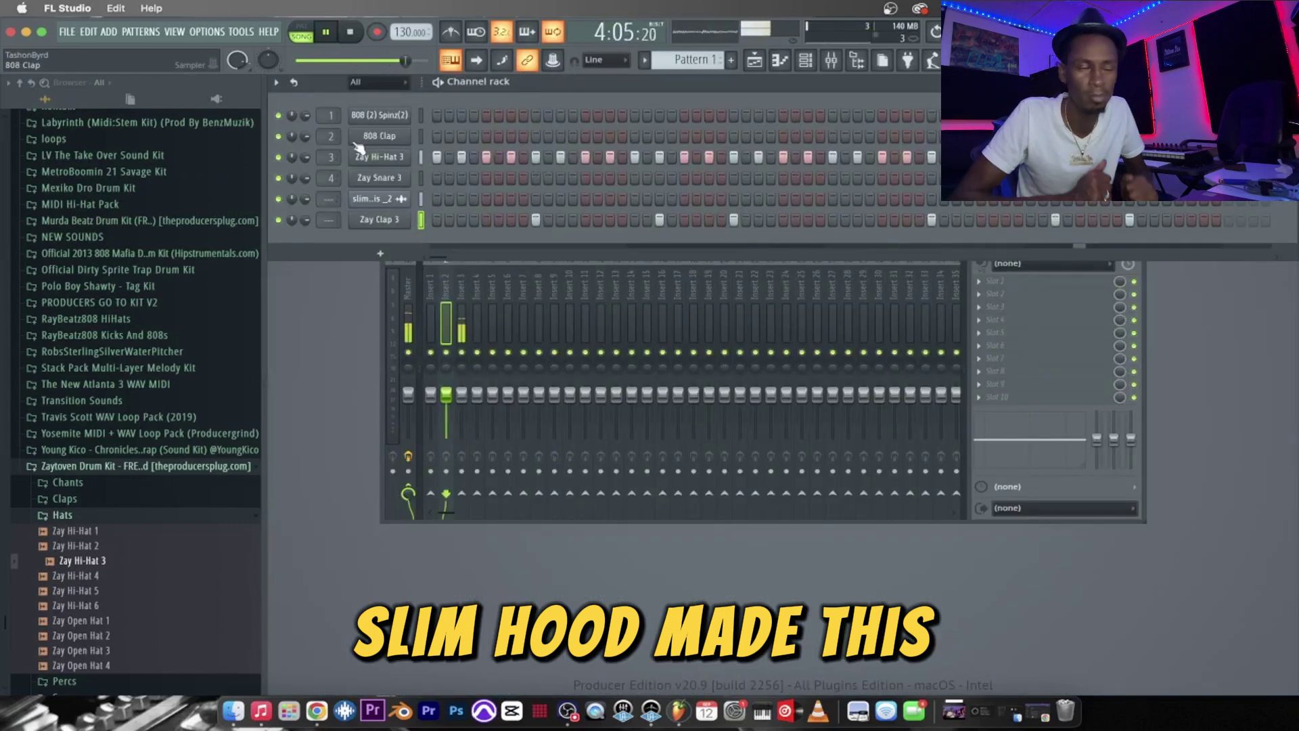
right_click(406, 116)
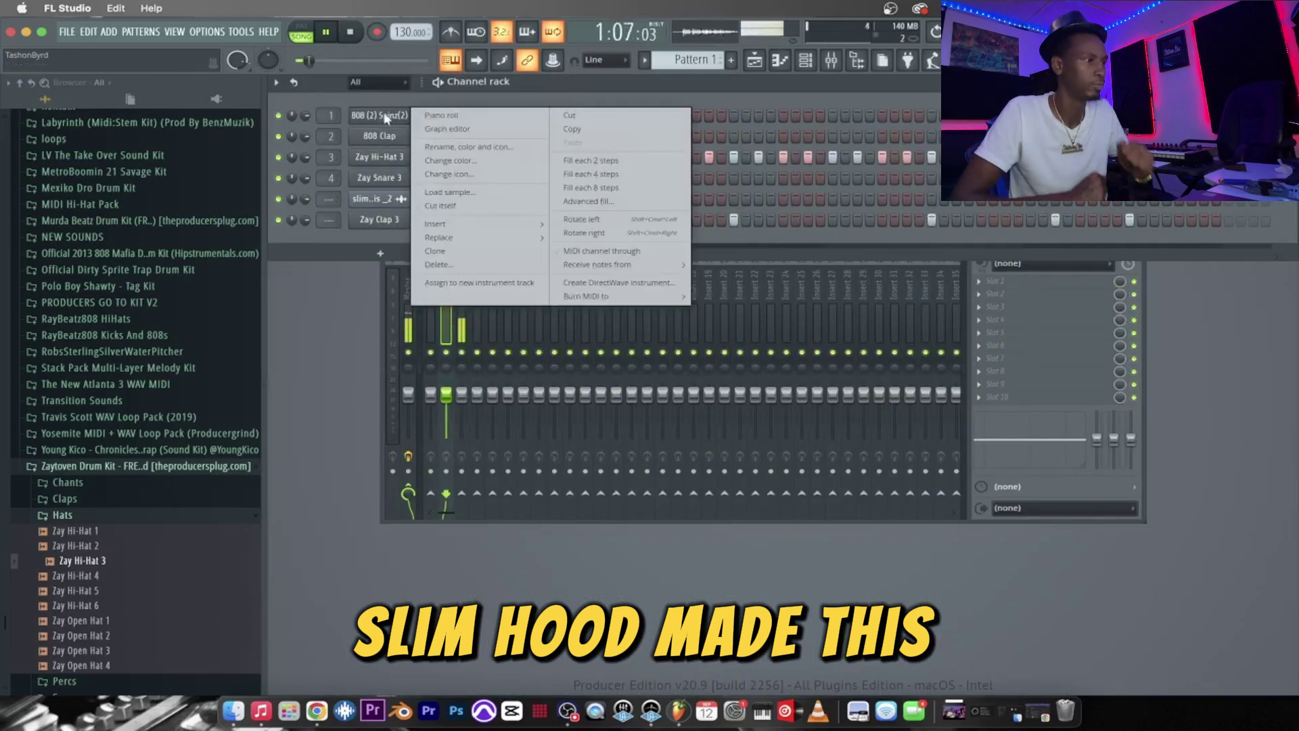
left_click(438, 119)
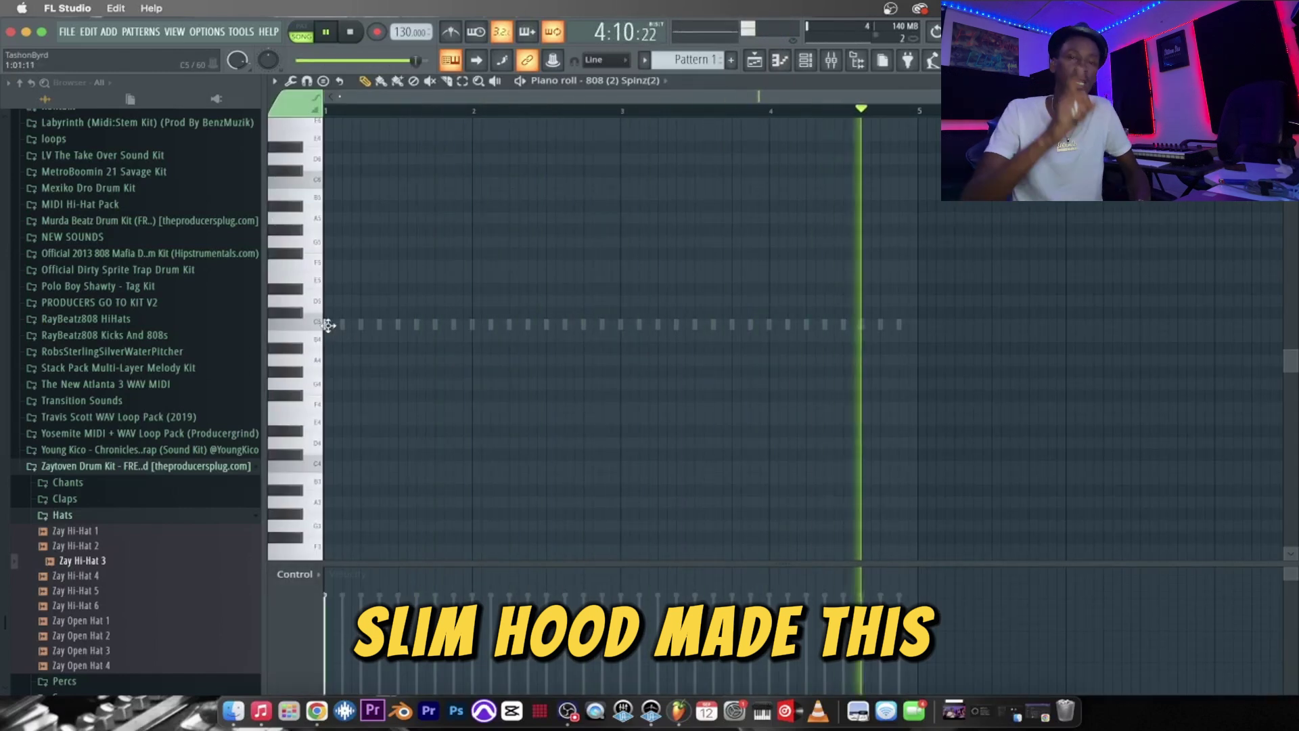
key("space")
key("space")
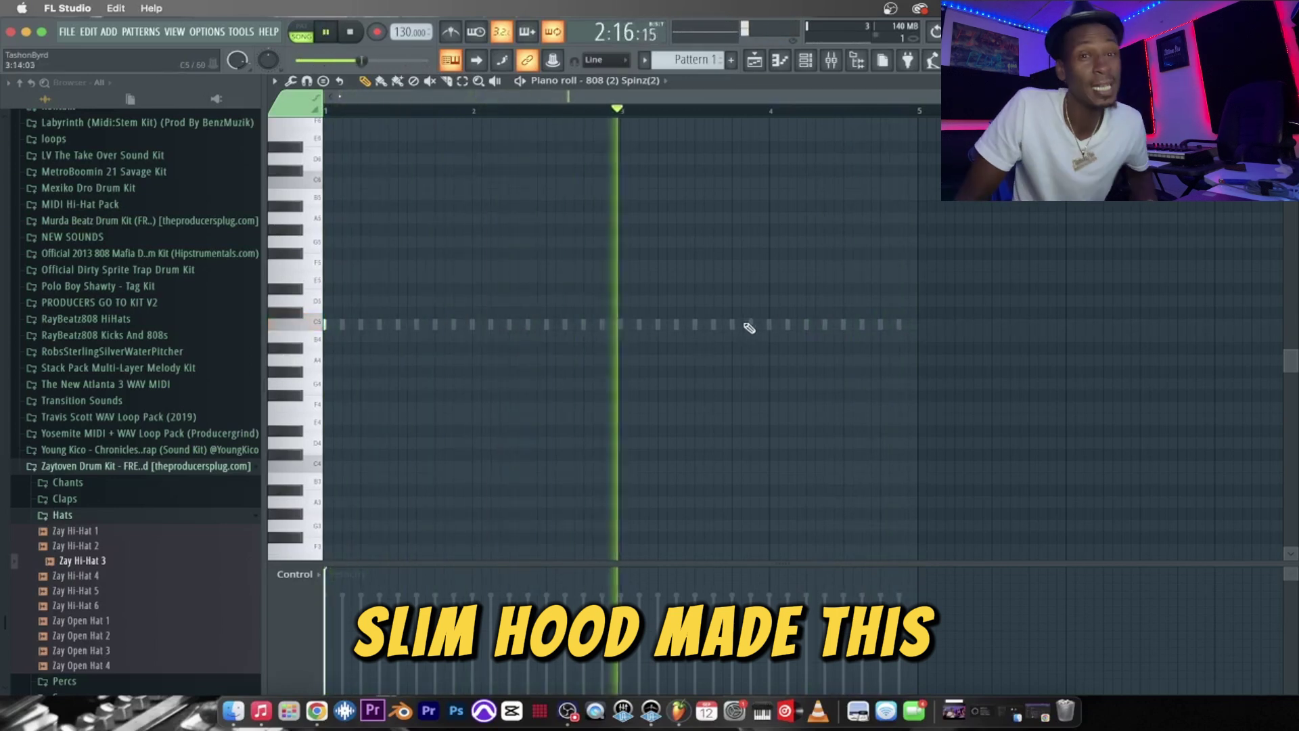
left_click(843, 218)
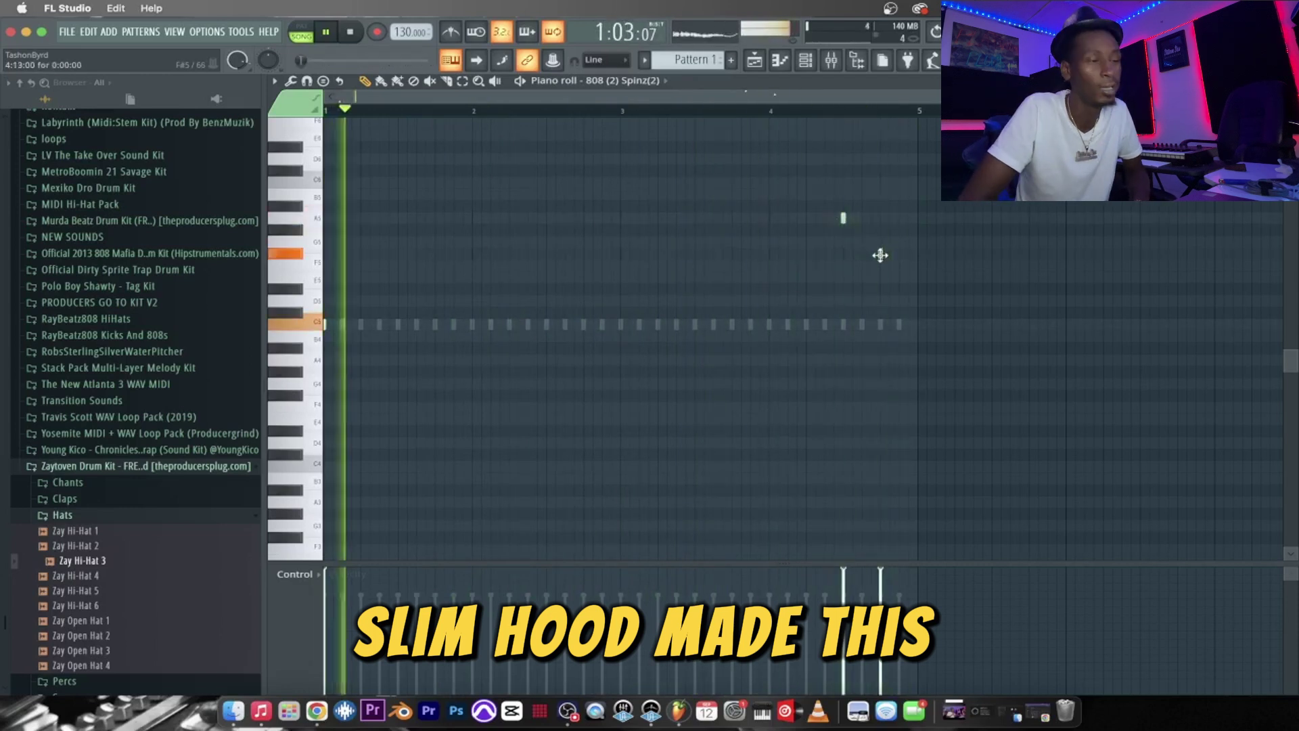
Set the 808 (2) Spinz(2) channel to cut itself when retriggered.
key("F7")
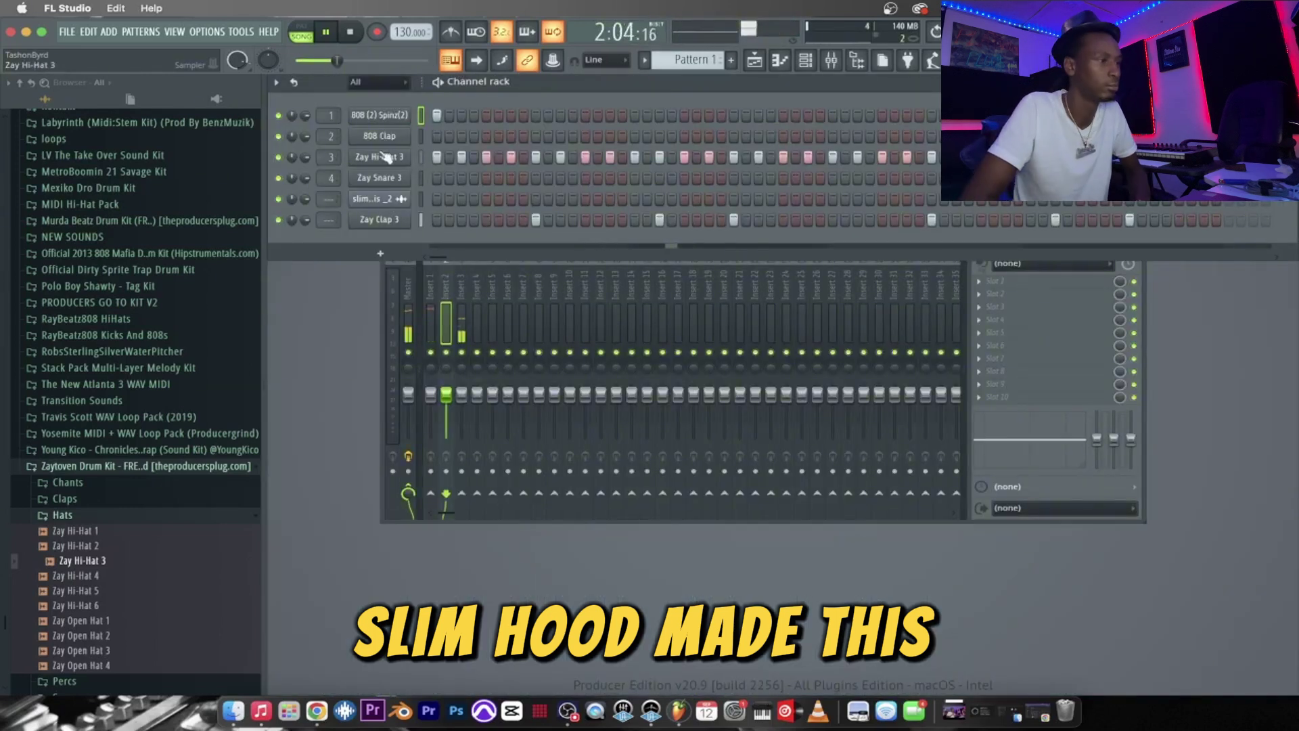
left_click(379, 115)
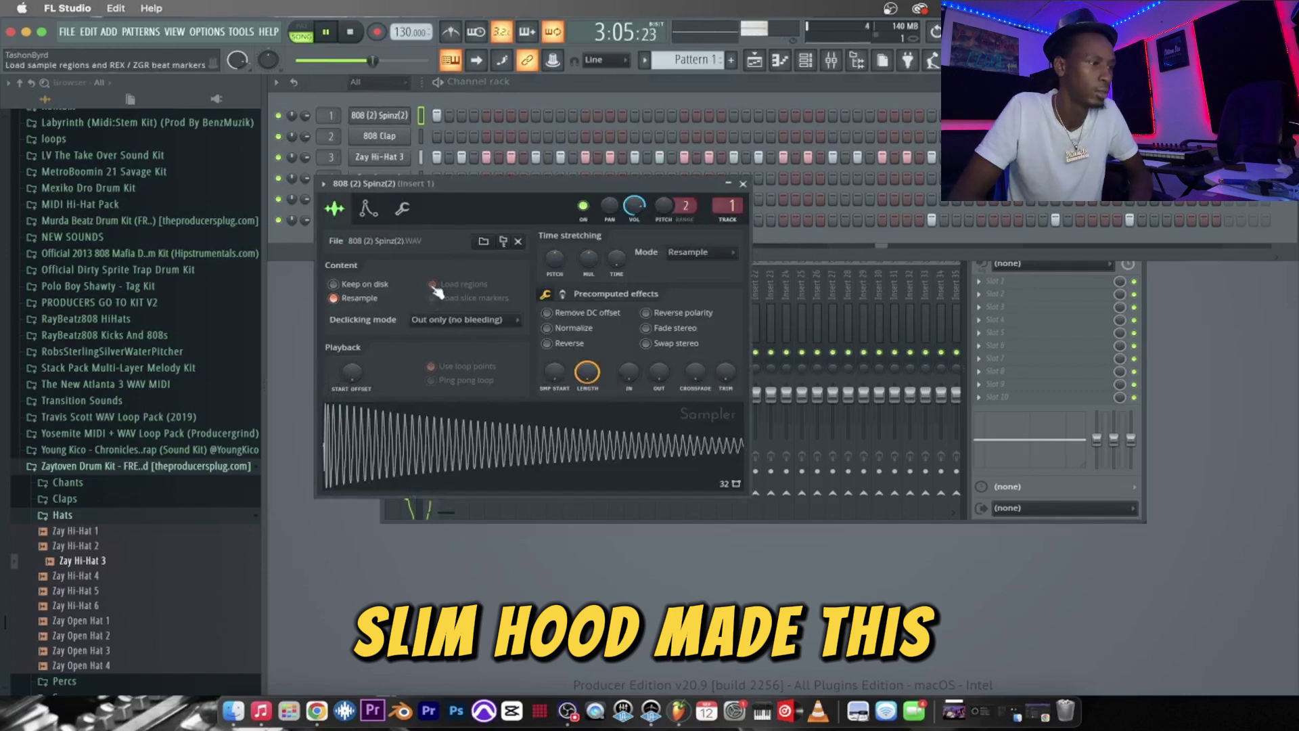
left_click(402, 209)
key("space")
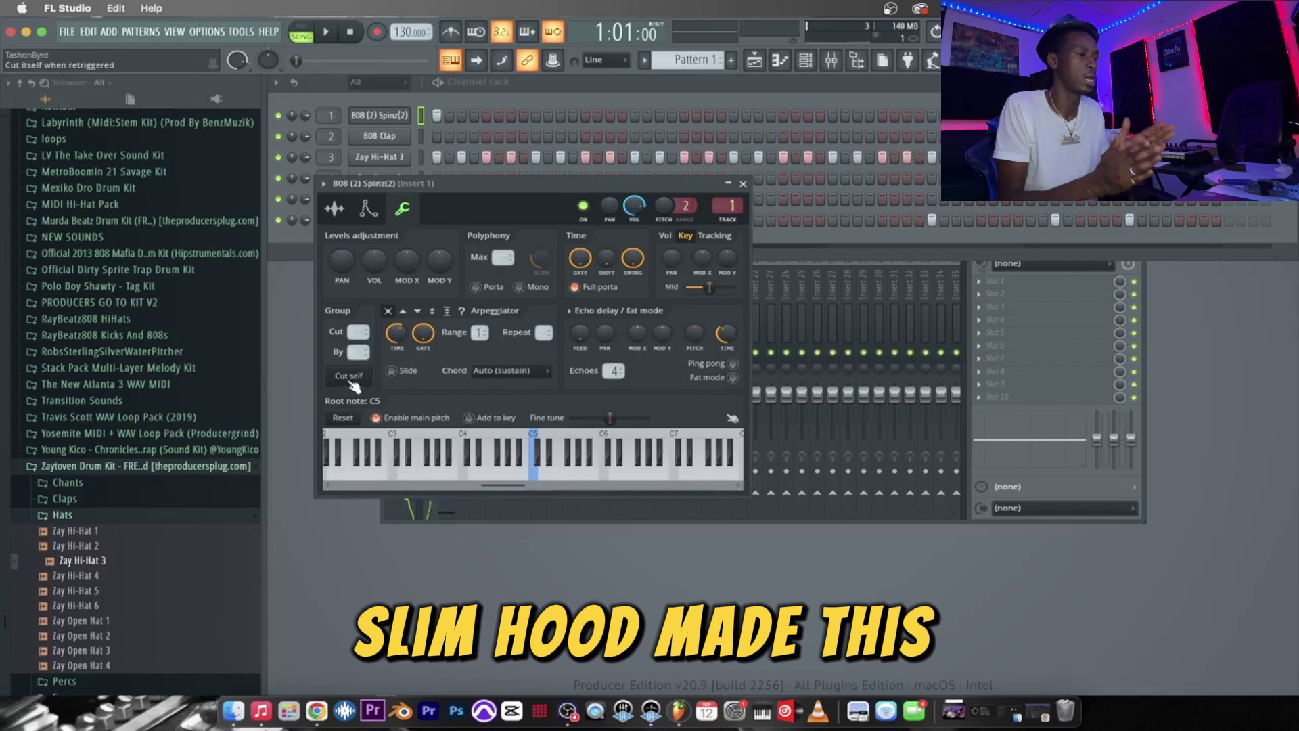
key("space")
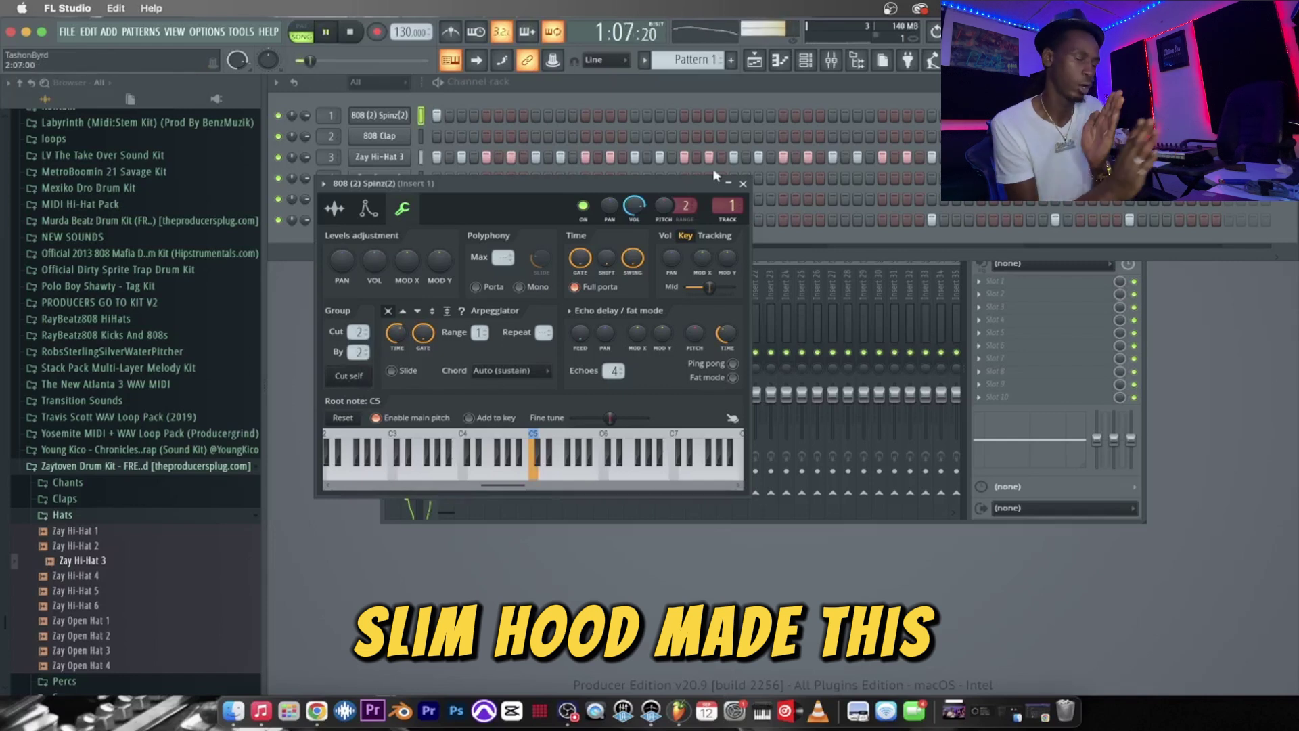
left_click(745, 183)
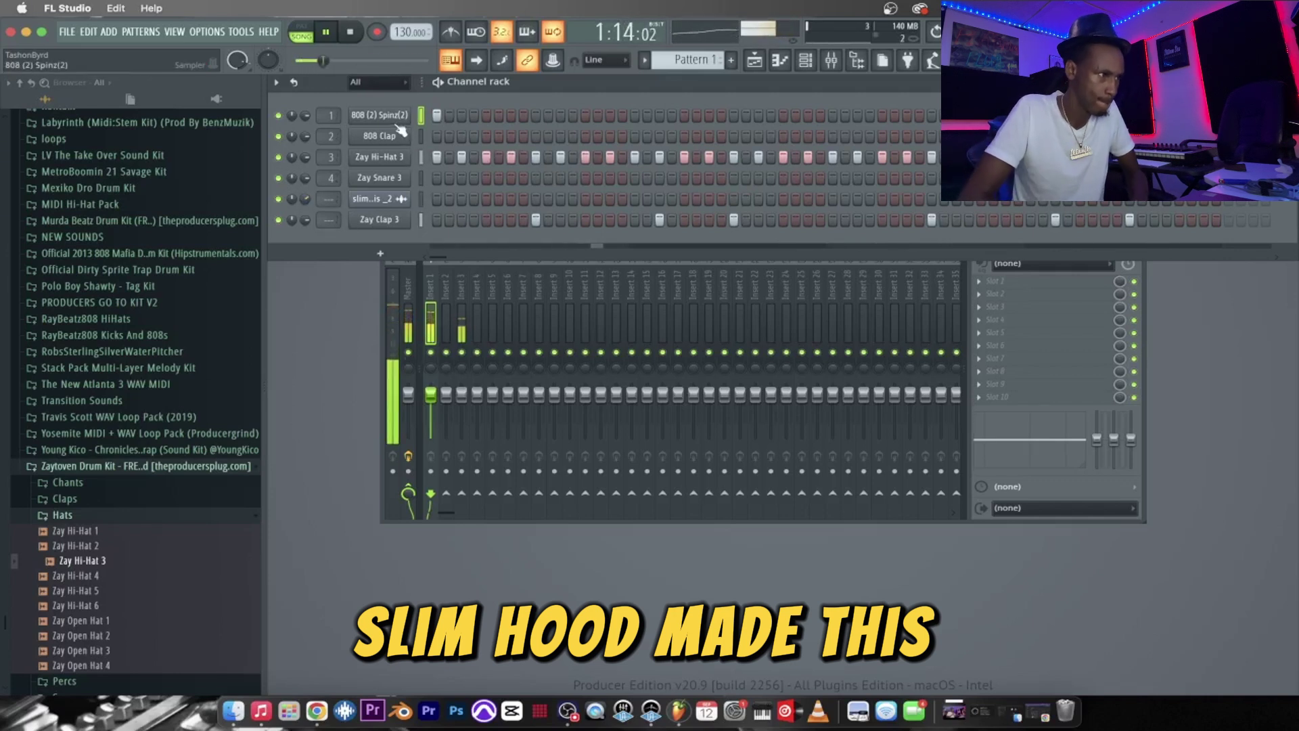
Duplicate all Zay Hi-Hat 3 notes from bars 1–4 into bars 5–8 in the piano roll.
right_click(402, 158)
left_click(430, 160)
key("space")
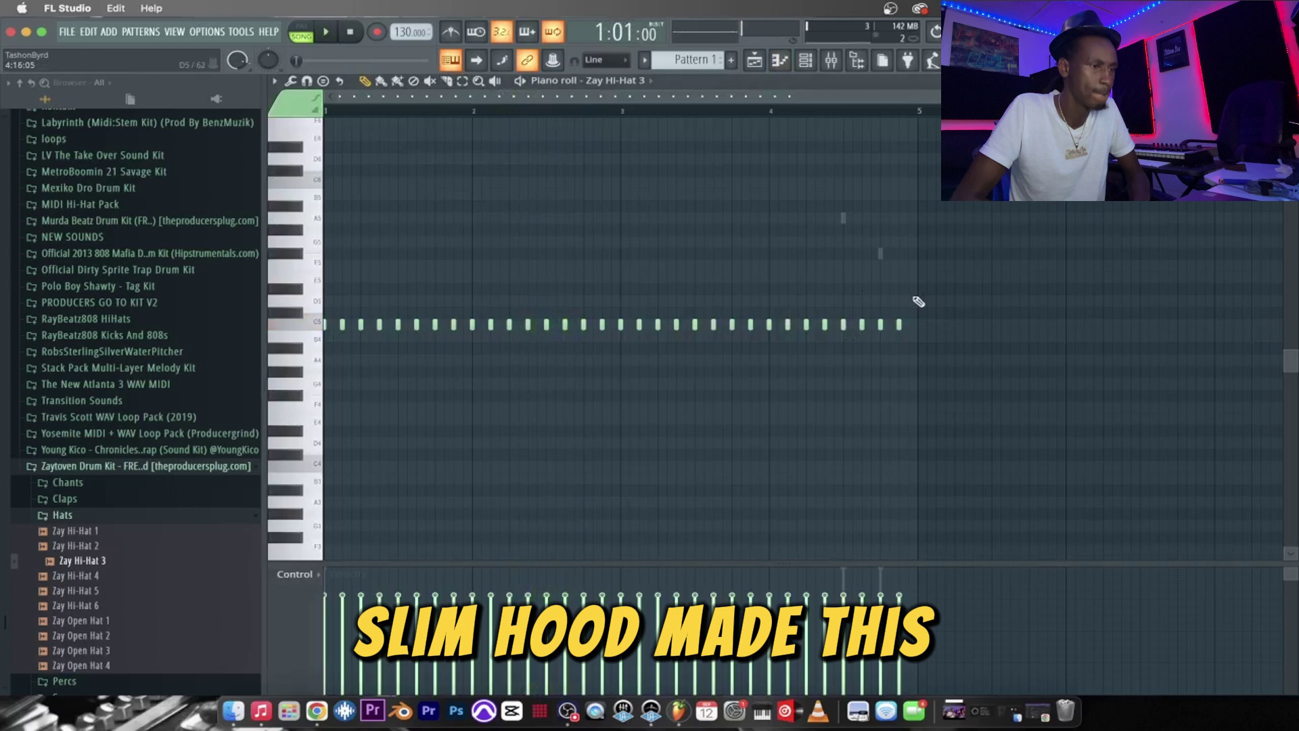
left_click_drag(926, 296, 249, 370)
key("ctrl+b")
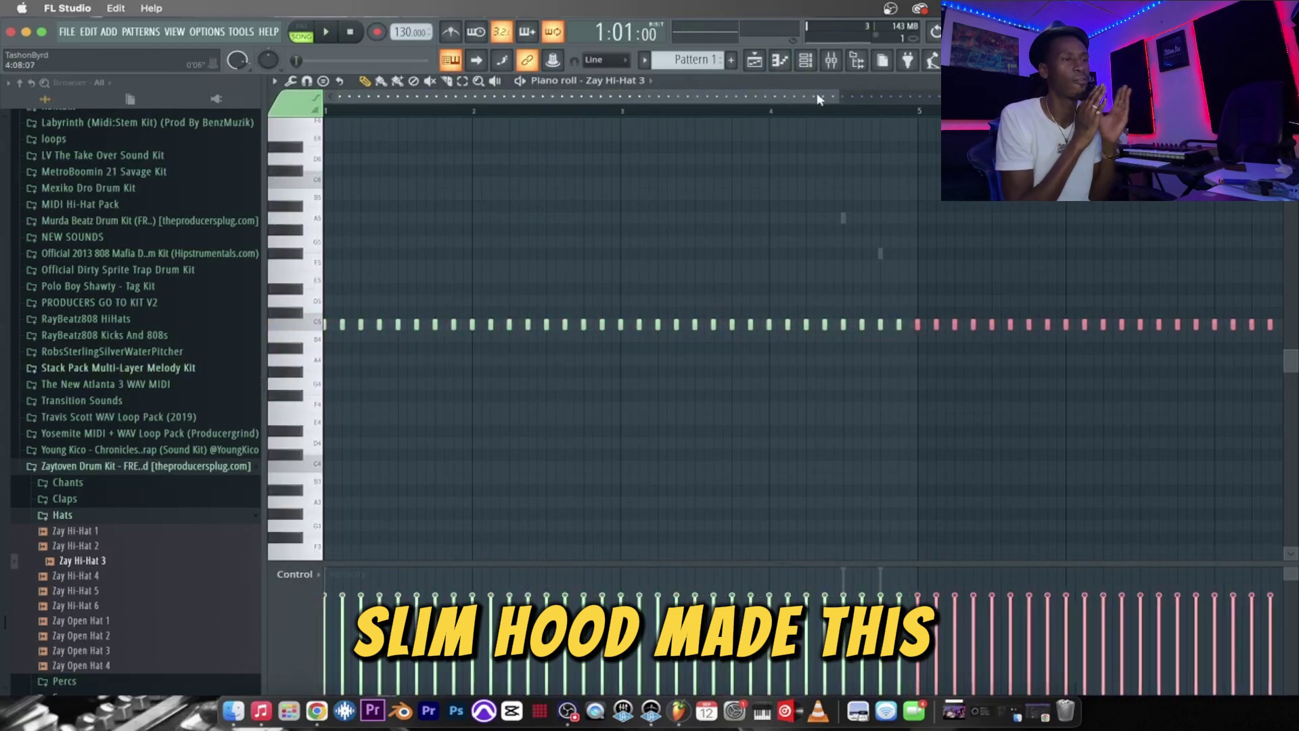
Copy all the Zay Clap 3 notes from bars 1–4 into bars 5–8 at C5.
left_click(654, 81)
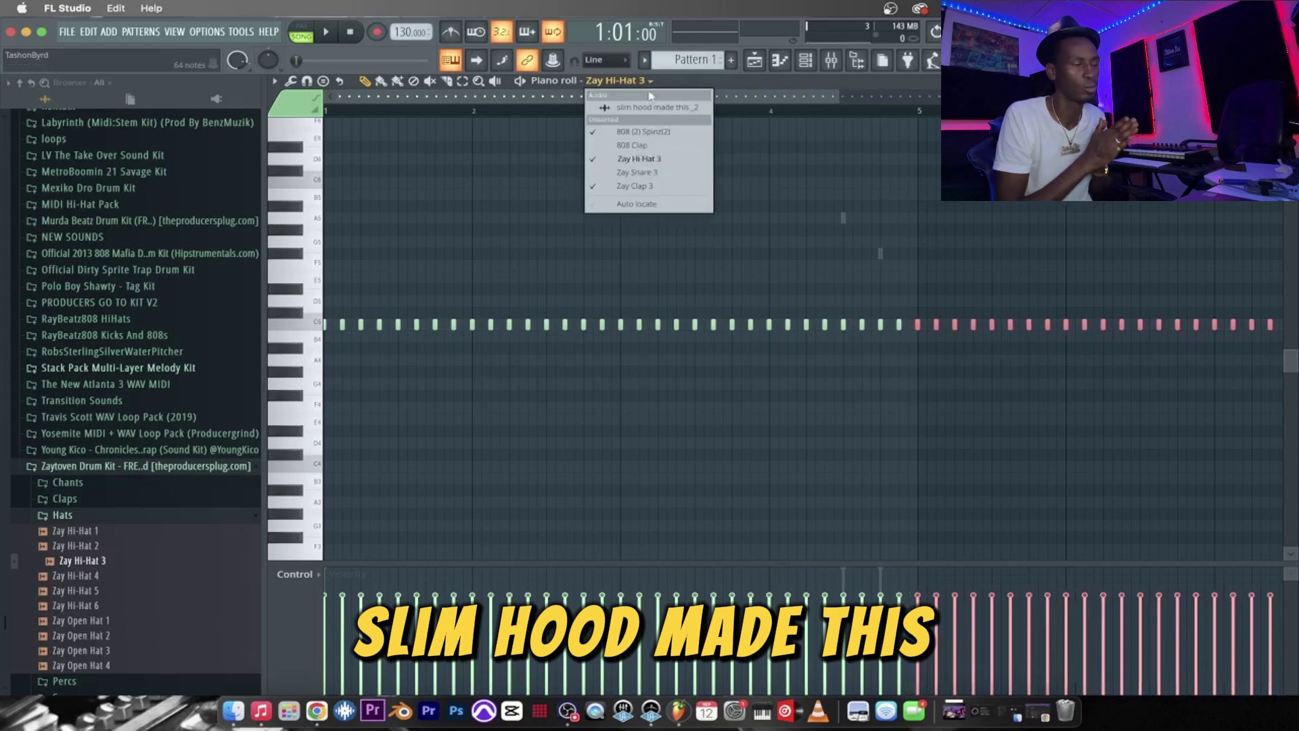
left_click(634, 186)
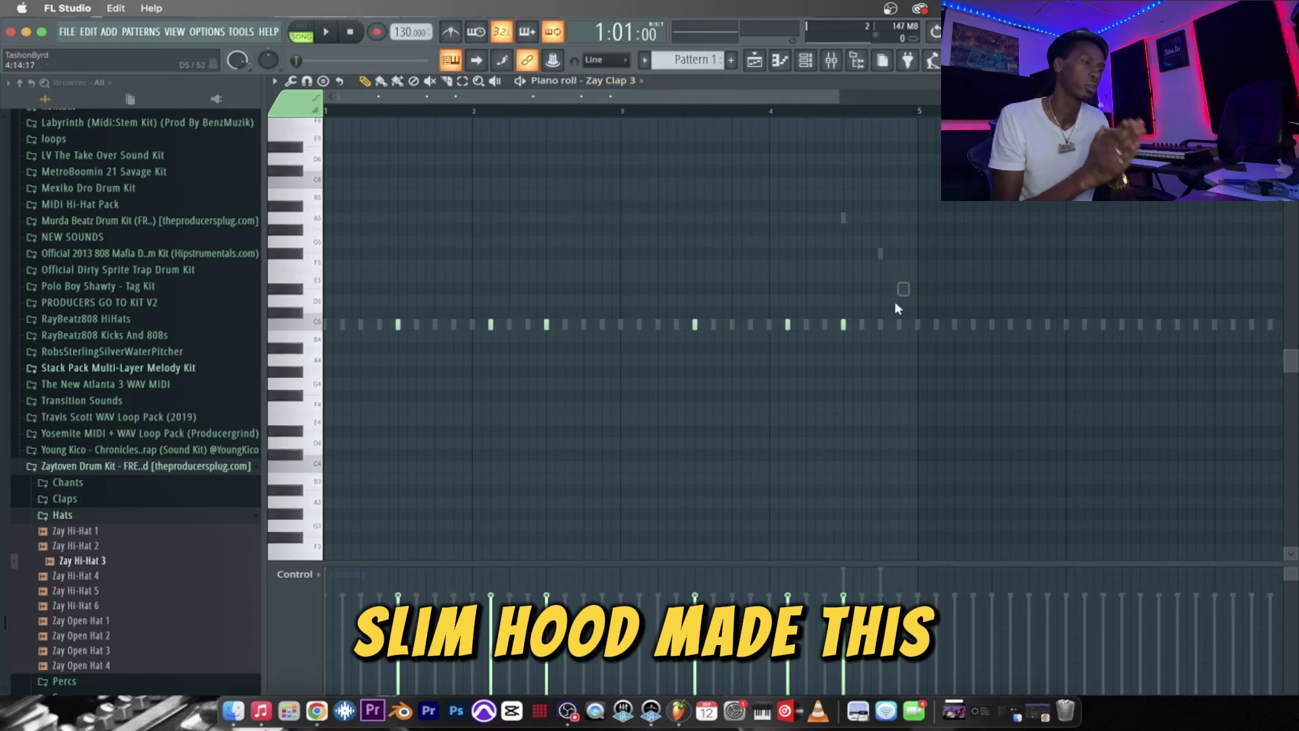
left_click_drag(915, 291, 329, 364)
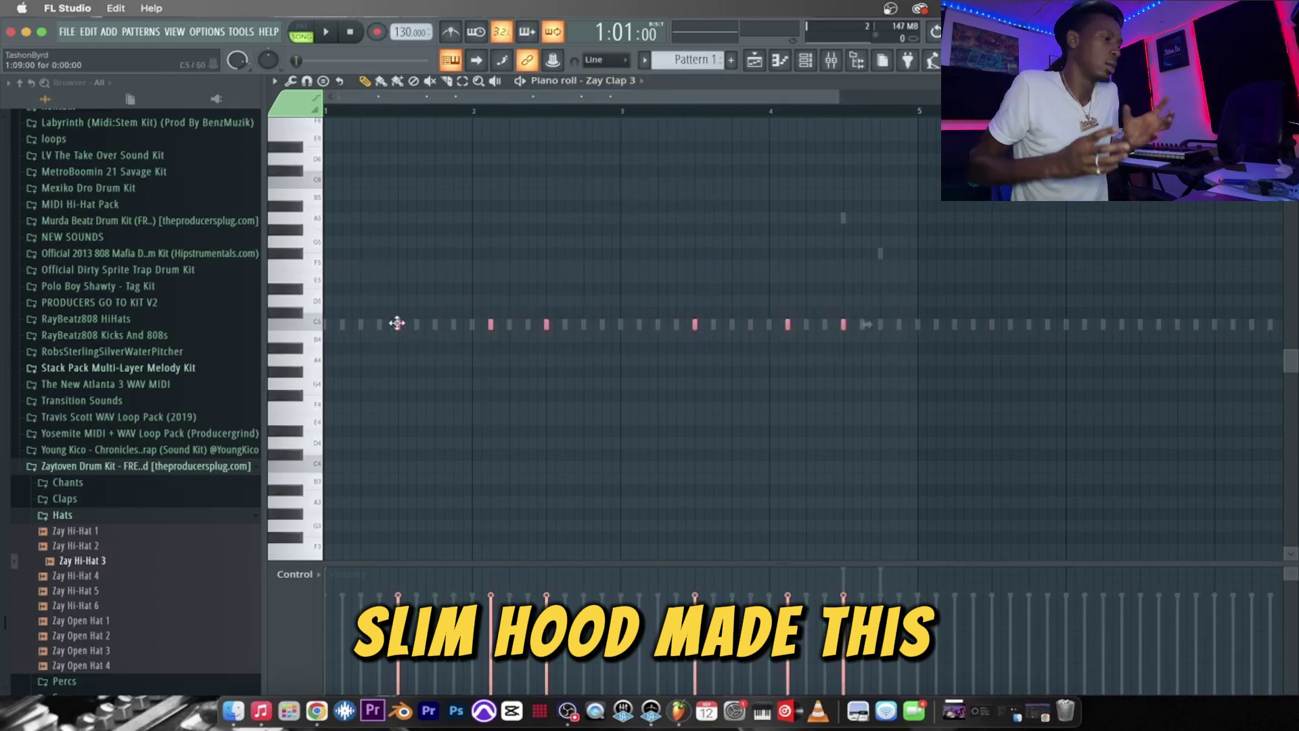
left_click_drag(396, 323, 992, 324)
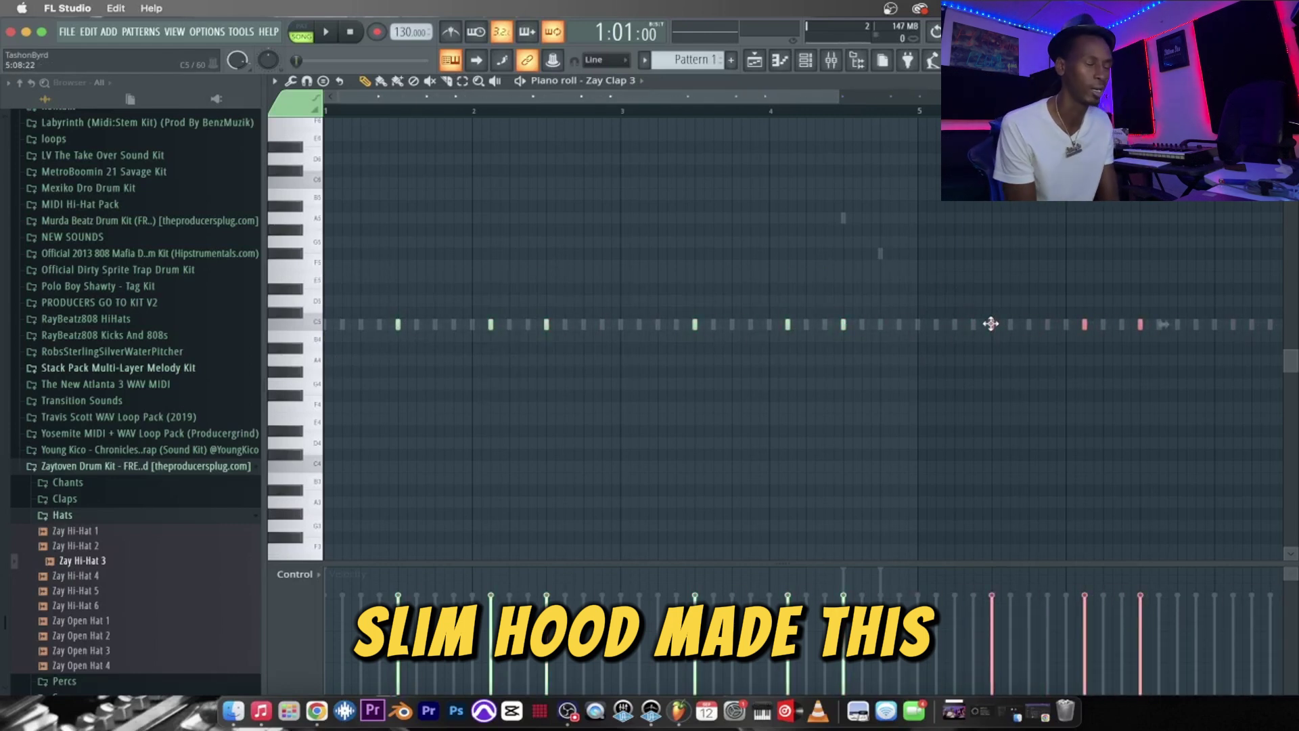
Duplicate the three 808 (2) Spinz(2) notes from bars 1–4 into bars 5–8.
left_click(639, 82)
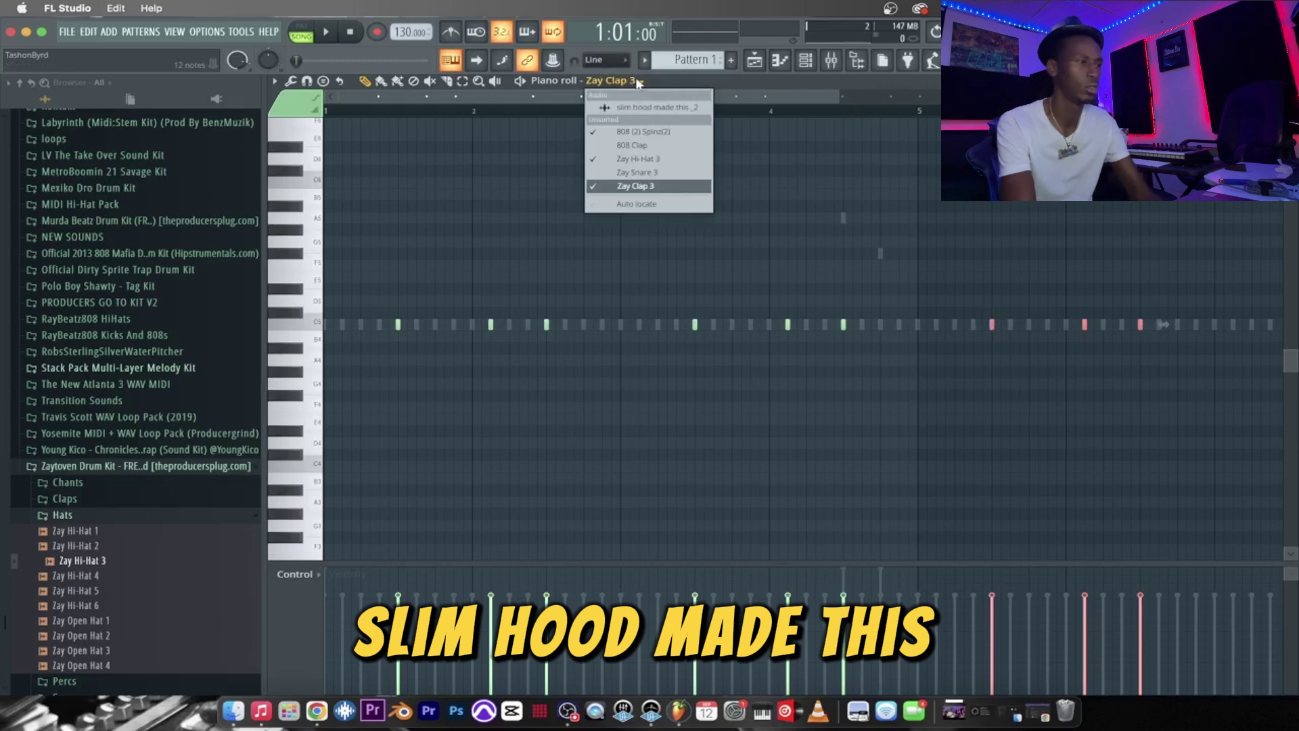
left_click(630, 158)
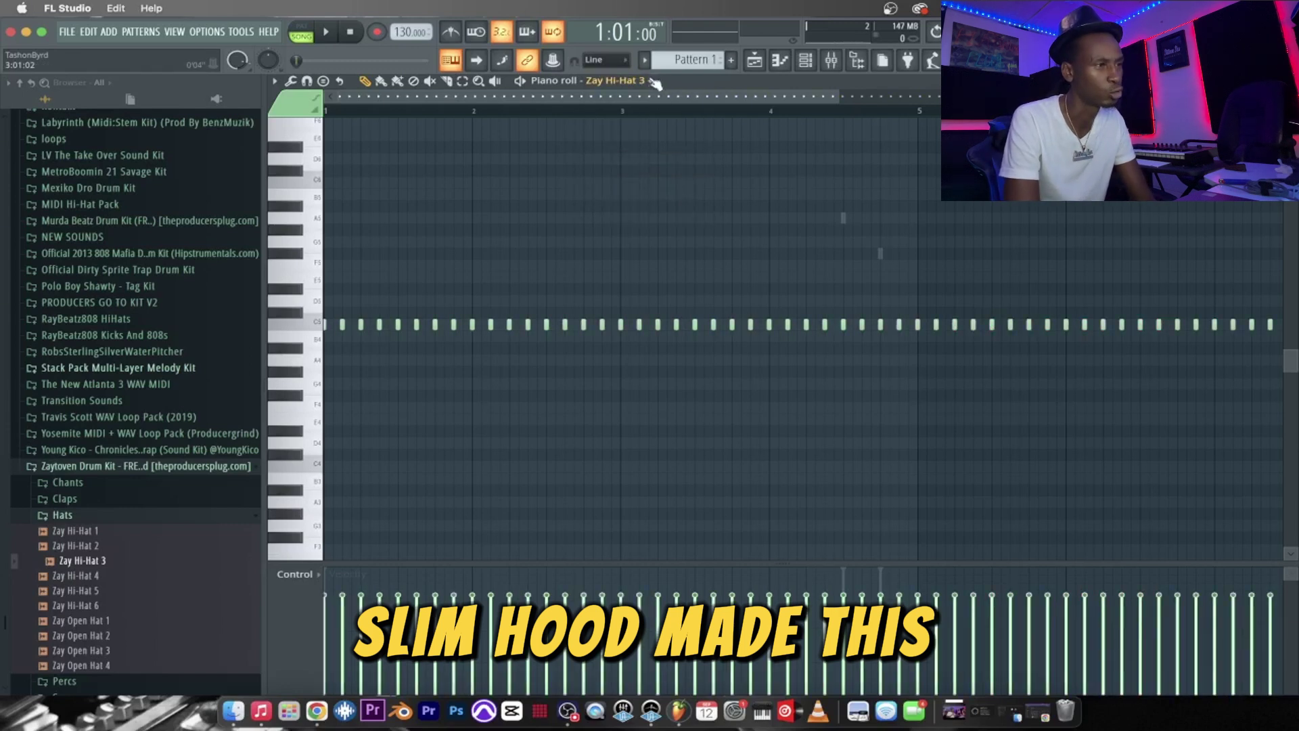
left_click(655, 82)
left_click(635, 133)
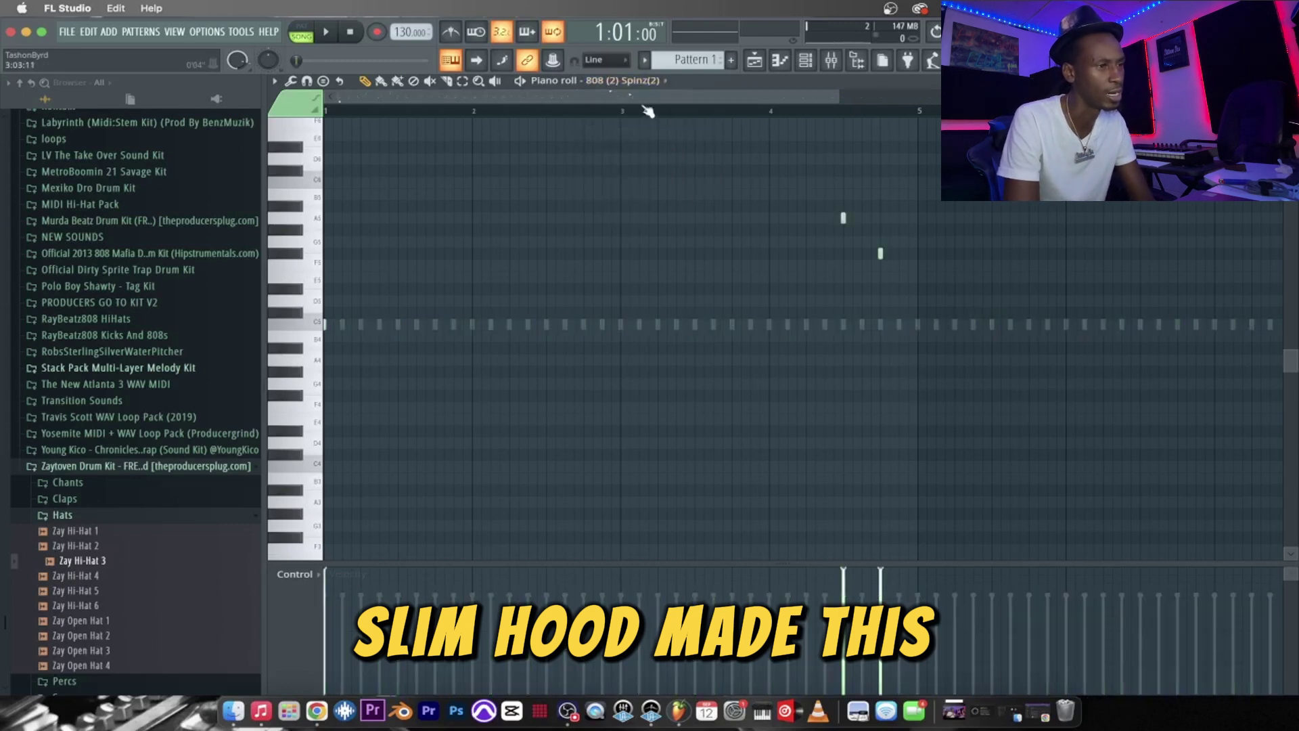
left_click_drag(836, 95, 938, 96)
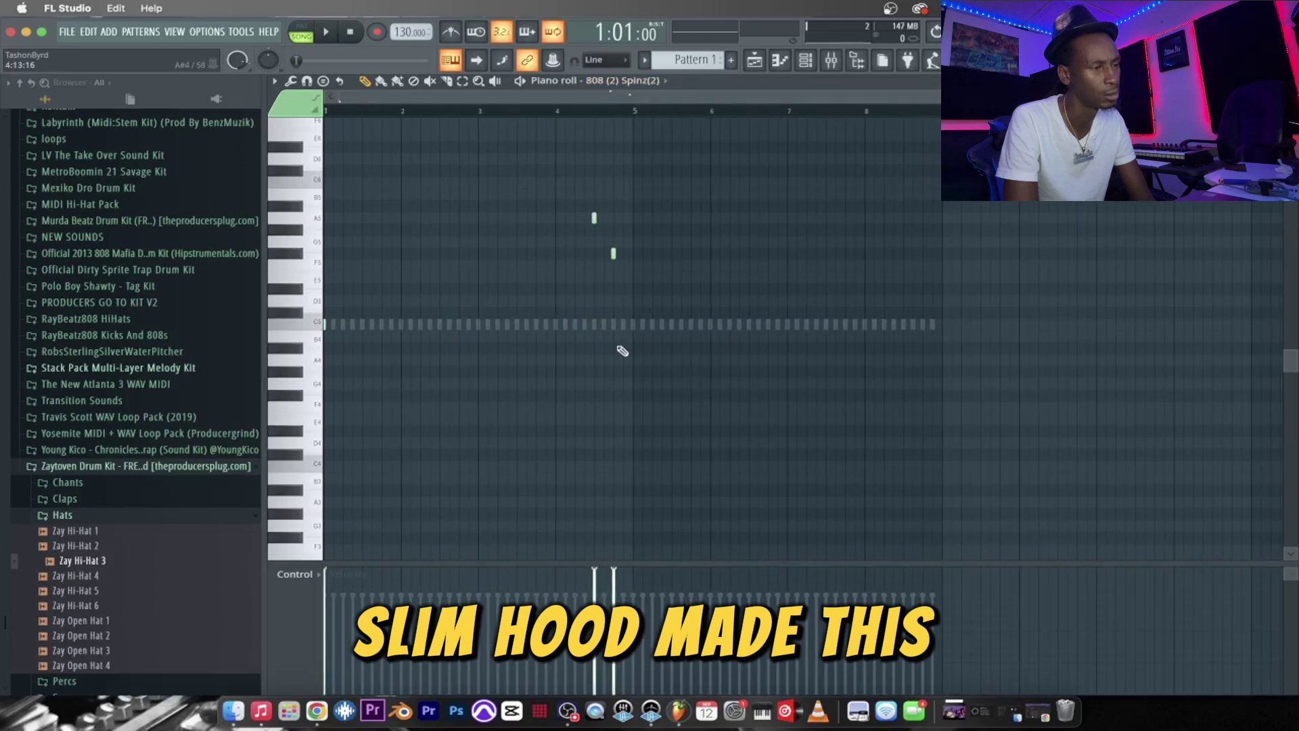
left_click(637, 326)
key("space")
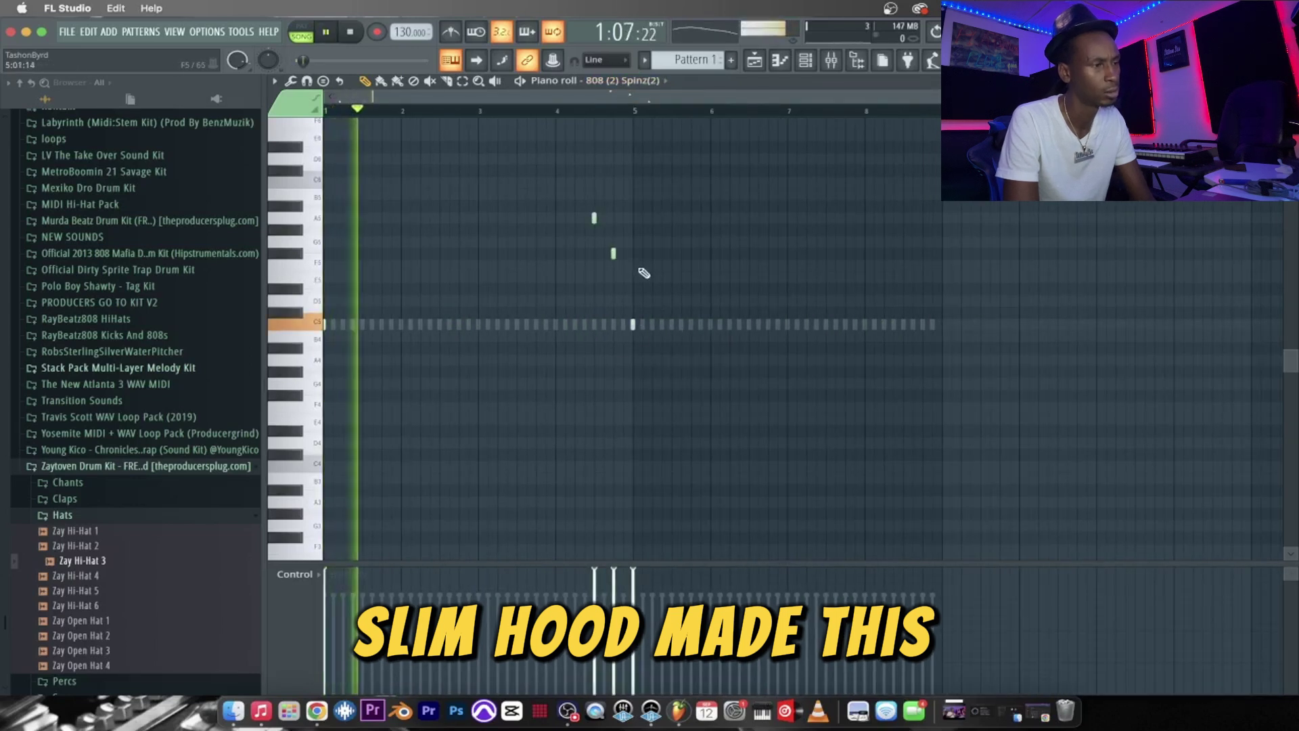
right_click(632, 325)
left_click_drag(673, 214, 327, 349)
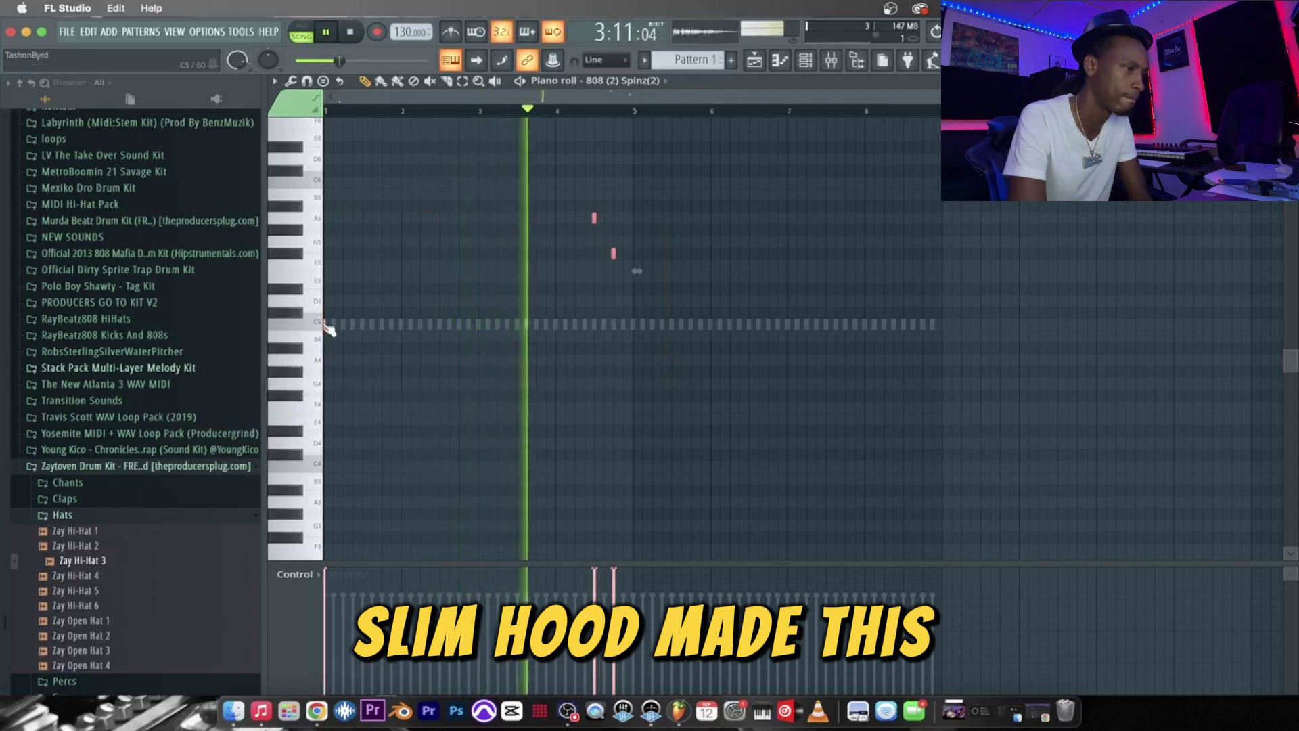
key("ctrl+b")
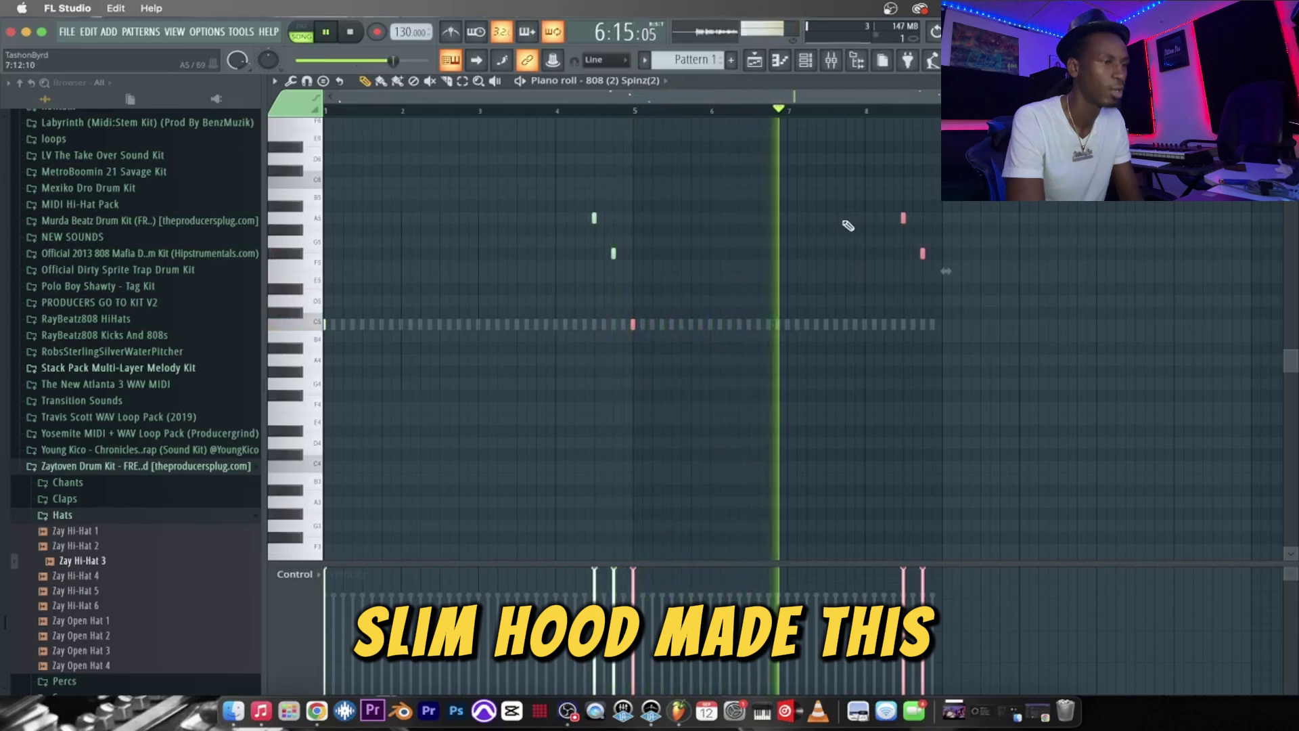
Add 808 notes at A5 on steps 1, 3, 5 and 7 of bar 8.
left_click(865, 218)
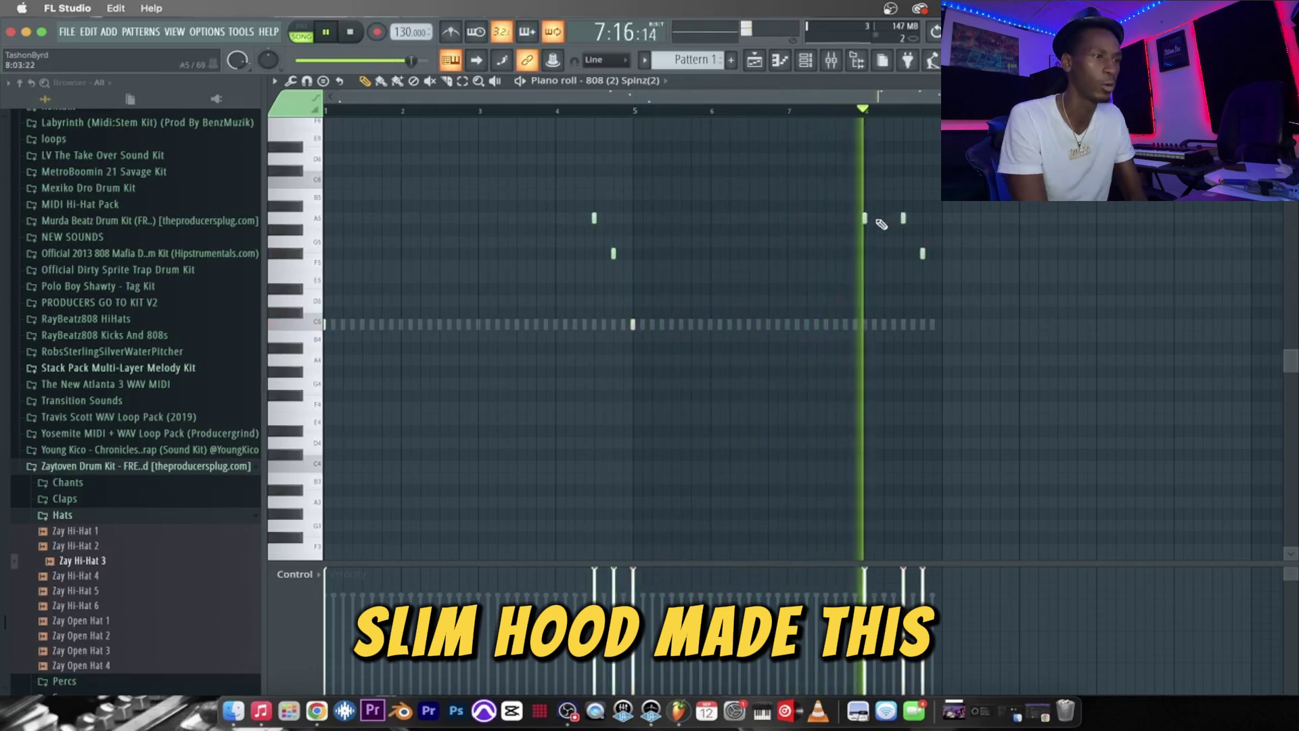
left_click(884, 218)
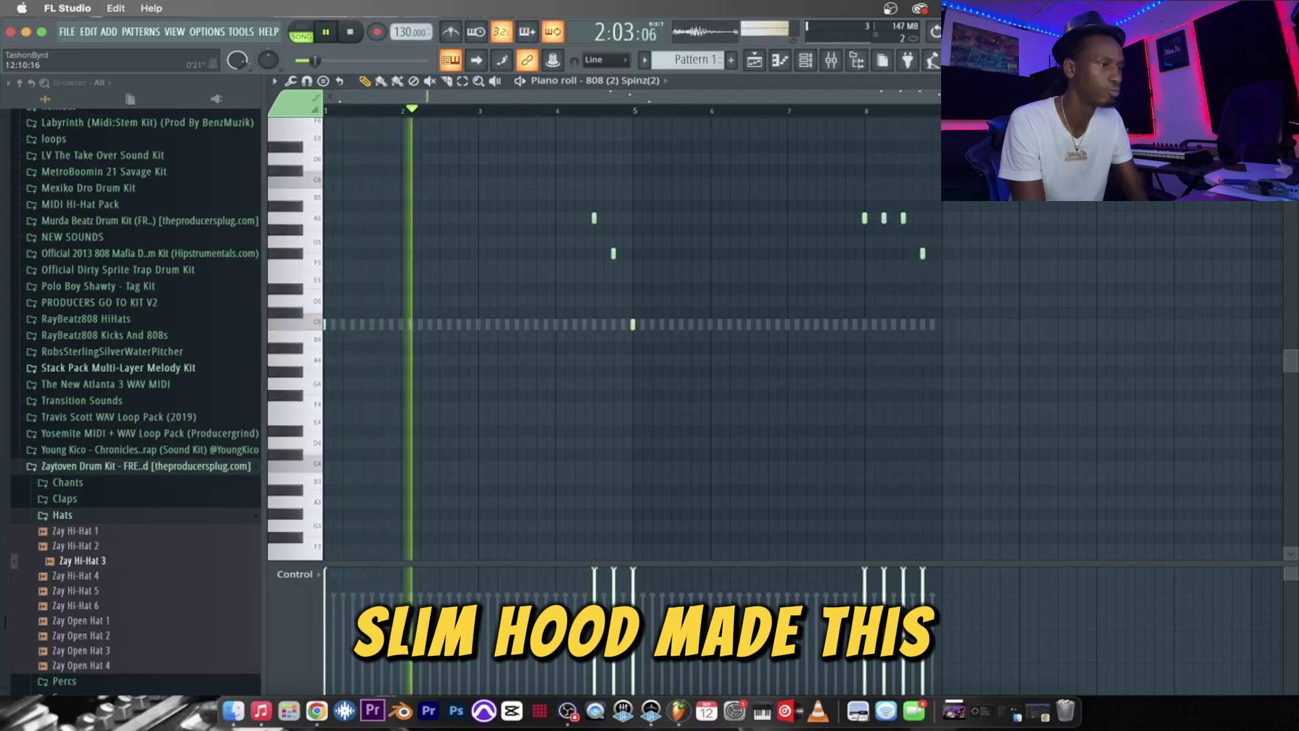
scroll(725, 97, "up", 3)
scroll(726, 96, "up", 2)
left_click_drag(591, 91, 908, 222)
left_click(877, 218)
left_click(938, 217)
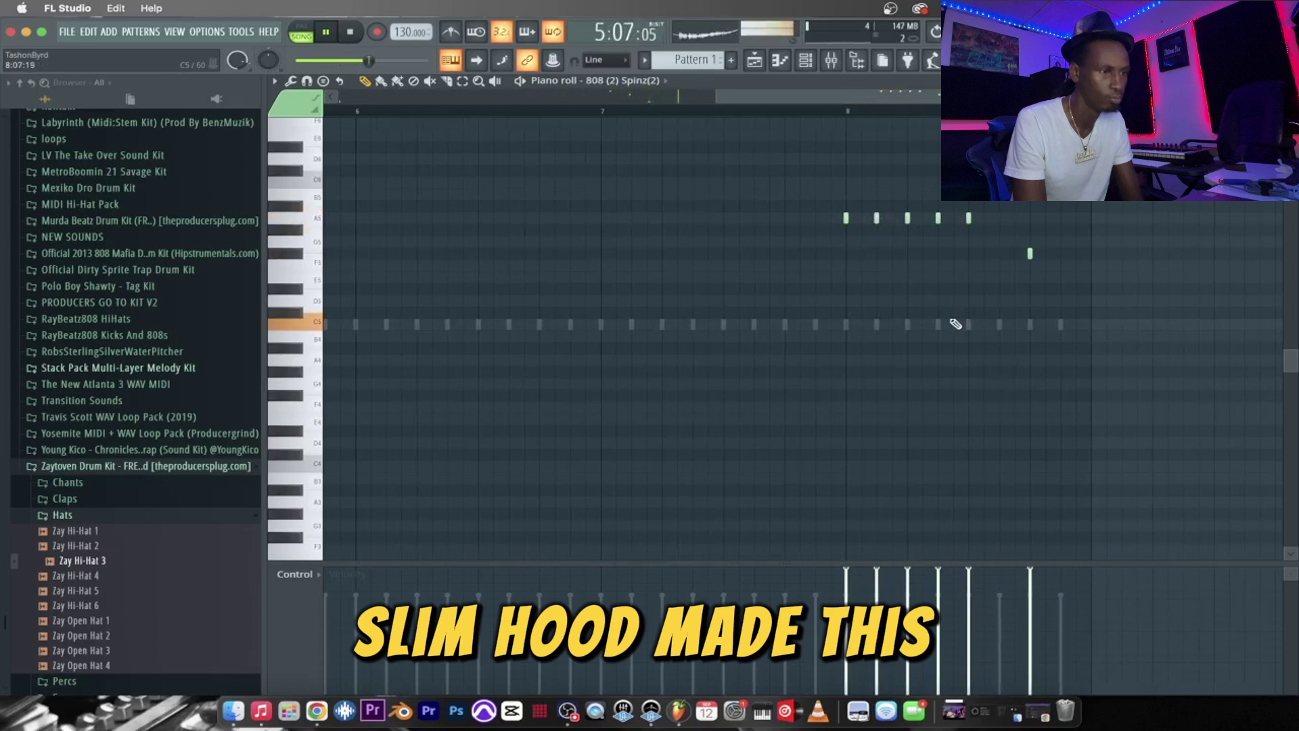
In bar 8 of the 808 piano roll, replace the step 3 note with D6 and delete the A5 note on step 5.
right_click(877, 218)
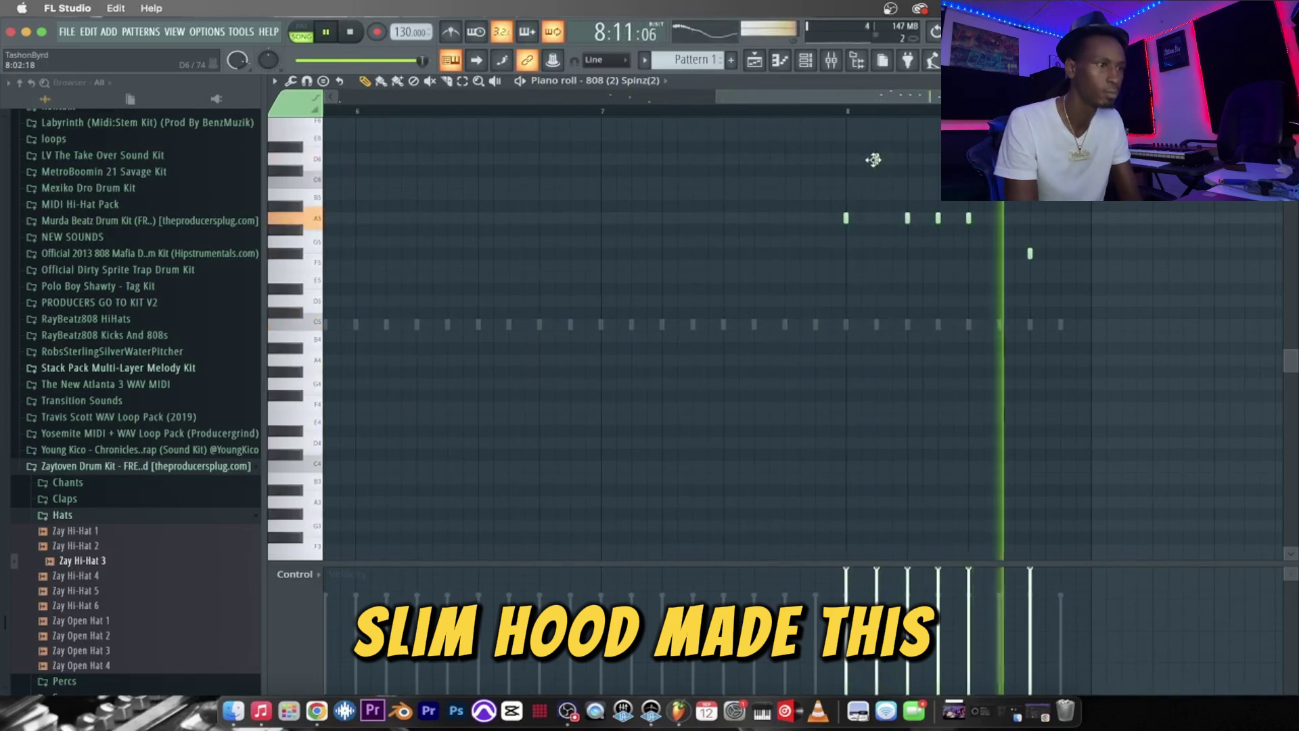
key("space")
left_click(862, 158)
right_click(863, 159)
key("space")
key("space")
right_click(907, 219)
key("space")
key("space")
key("space")
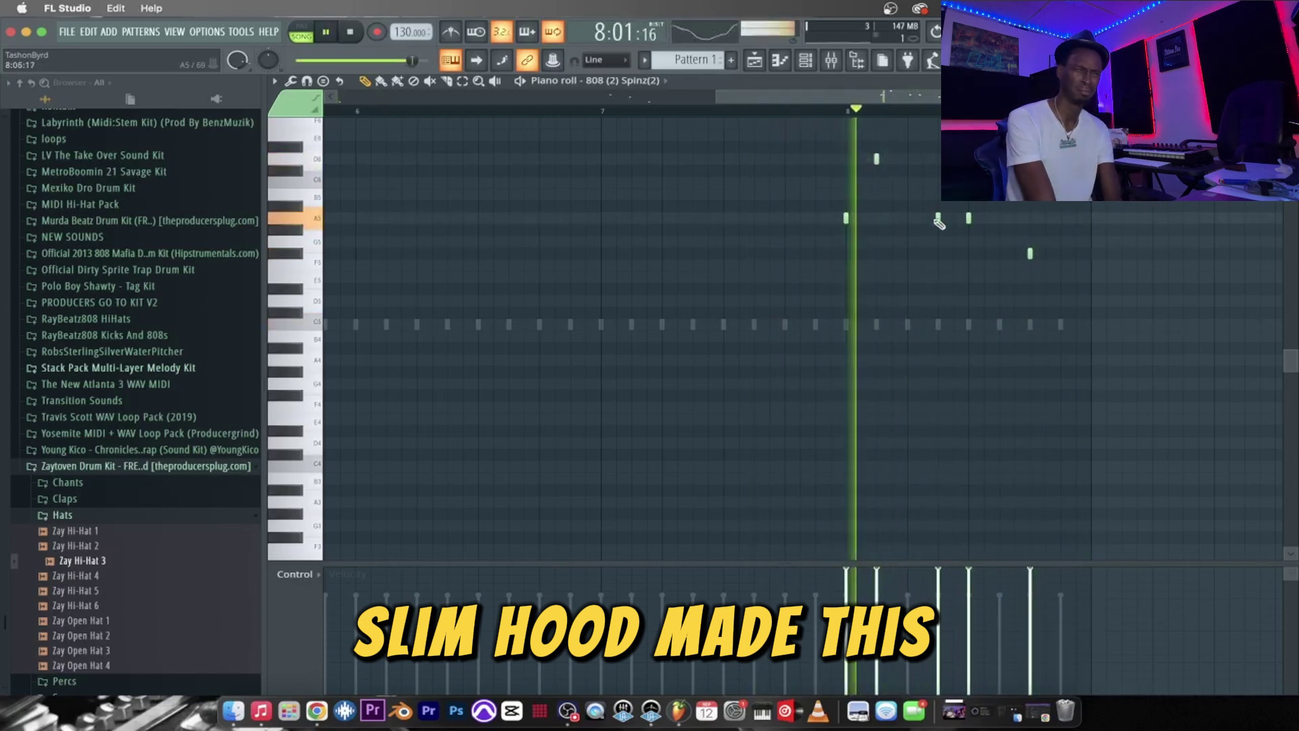
key("space")
key("space")
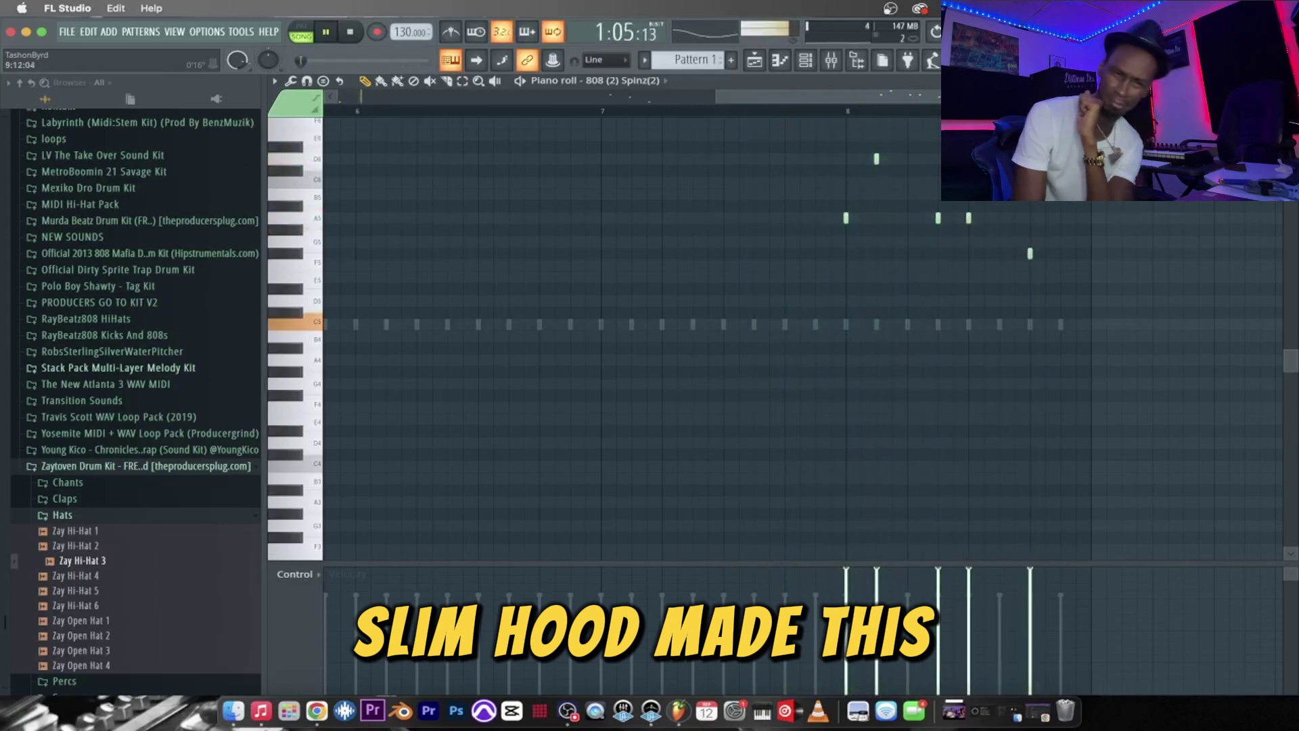
In the Zay Snare 3 piano roll, place C5 notes on step 7 of bar 1 and step 15 of bar 2.
key("F7")
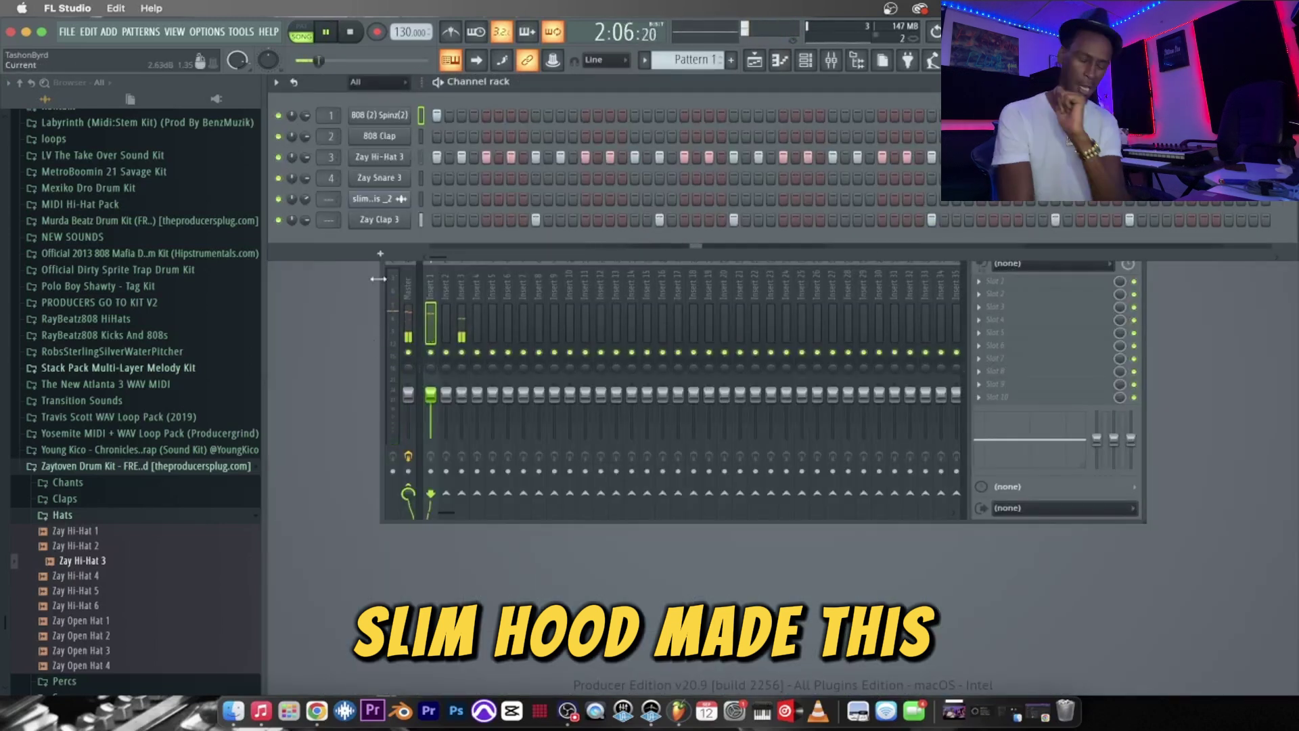
right_click(390, 179)
left_click(440, 178)
key("space")
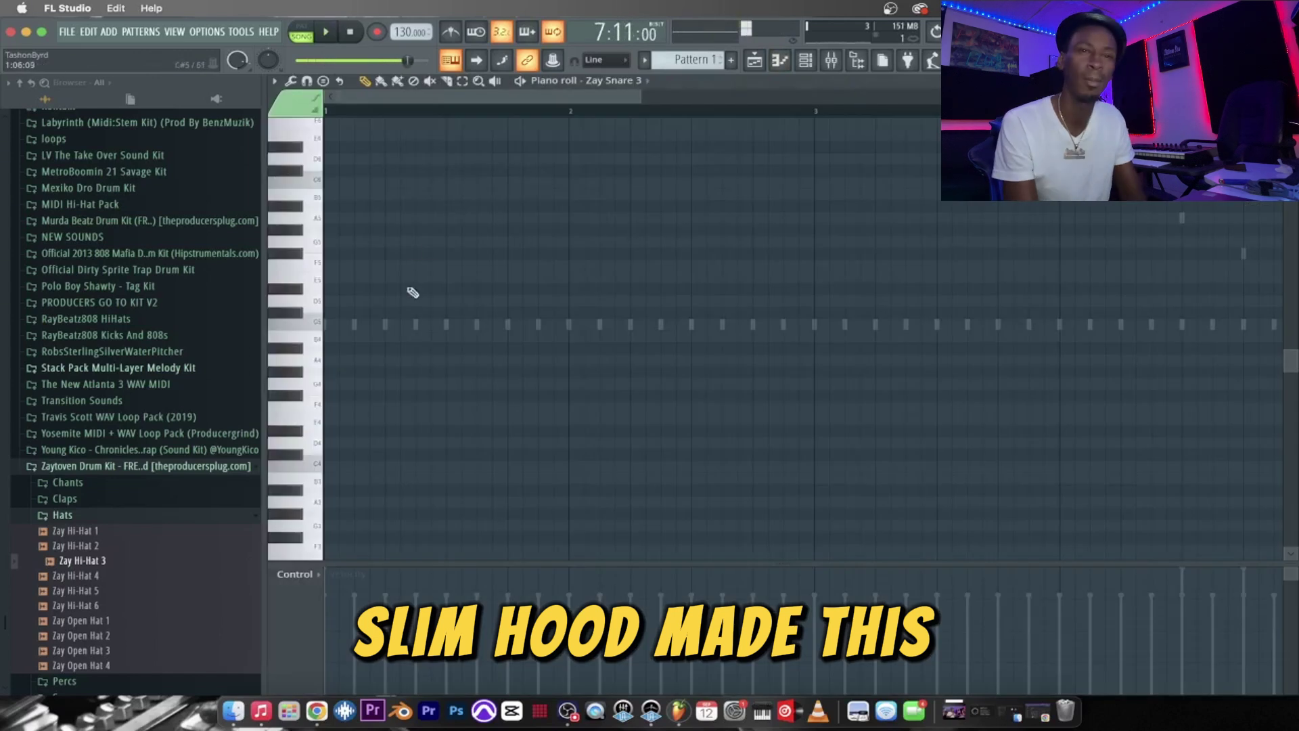
key("space")
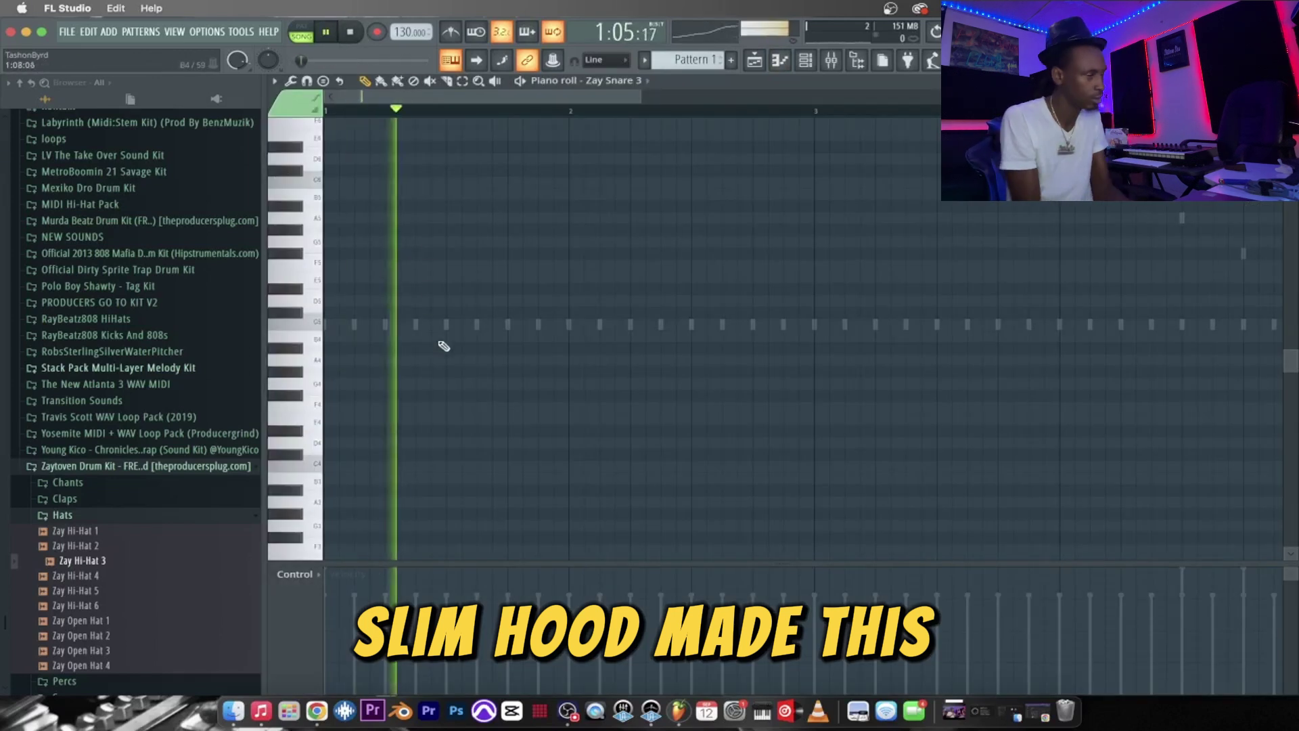
key("space")
key("space")
key("space")
key("space")
key("space")
key("space")
left_click(414, 324)
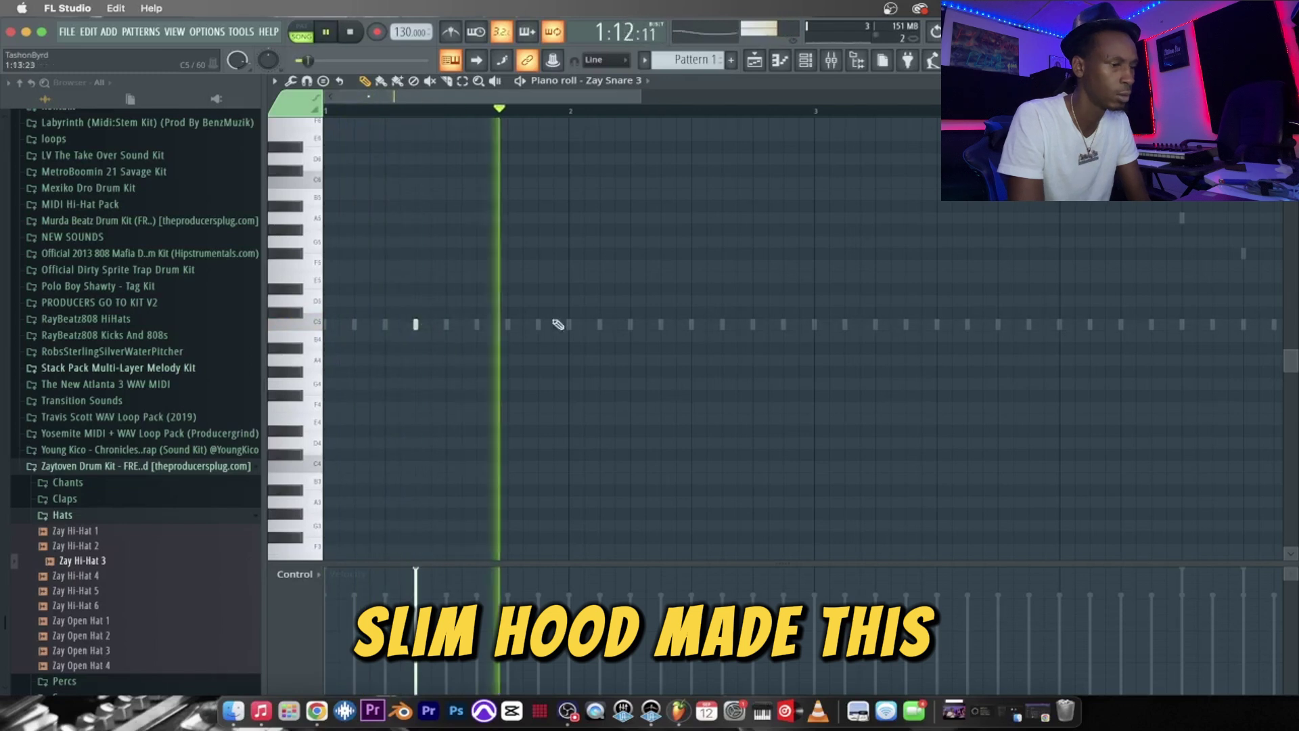
left_click(783, 325)
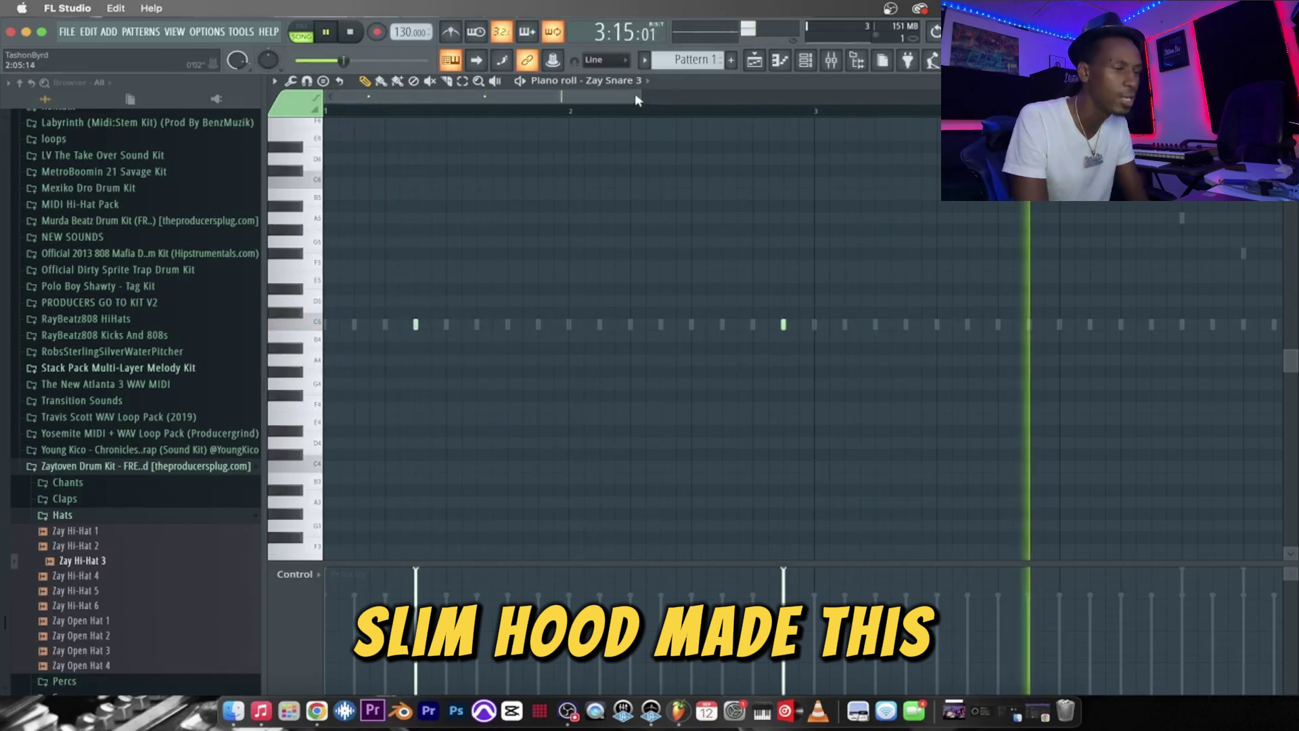
Add C5 notes to the Zay Snare 3 pattern on step 7 of bar 5 and step 11 of bar 6.
left_click_drag(640, 96, 932, 96)
left_click(873, 324)
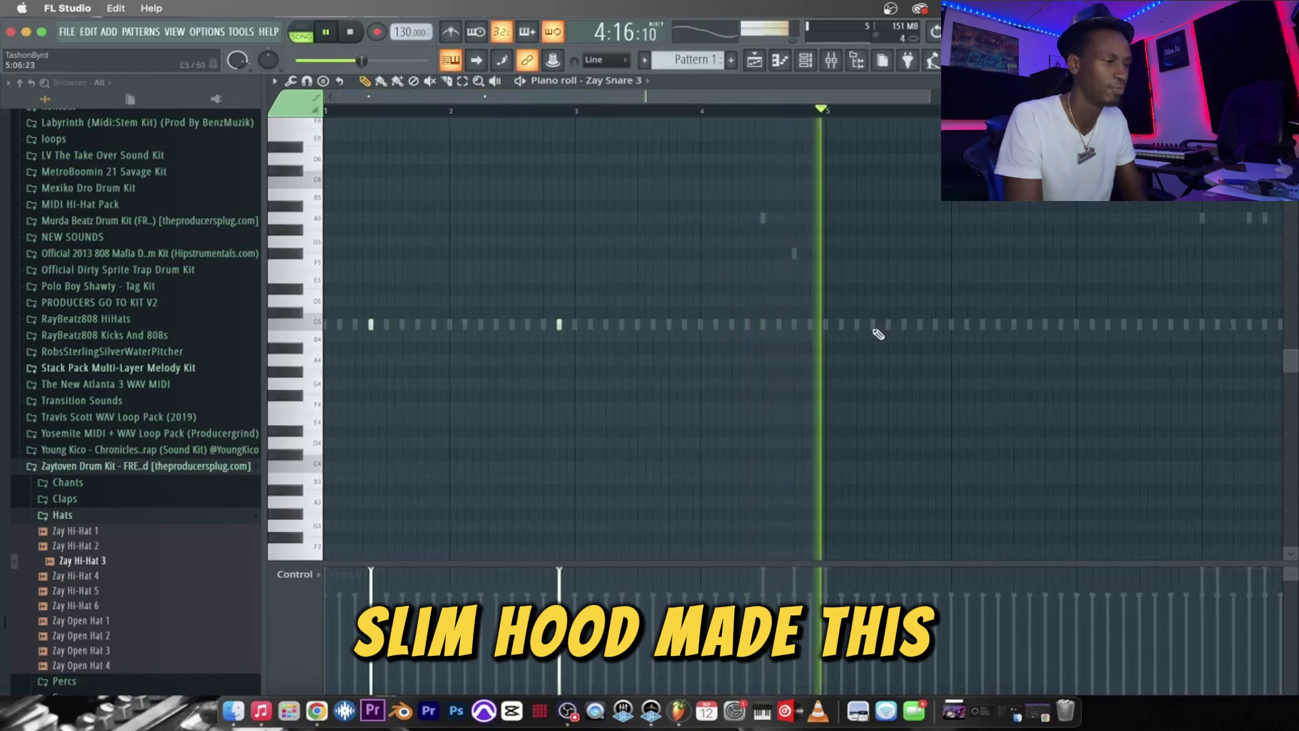
left_click(1030, 325)
double_click(1032, 324)
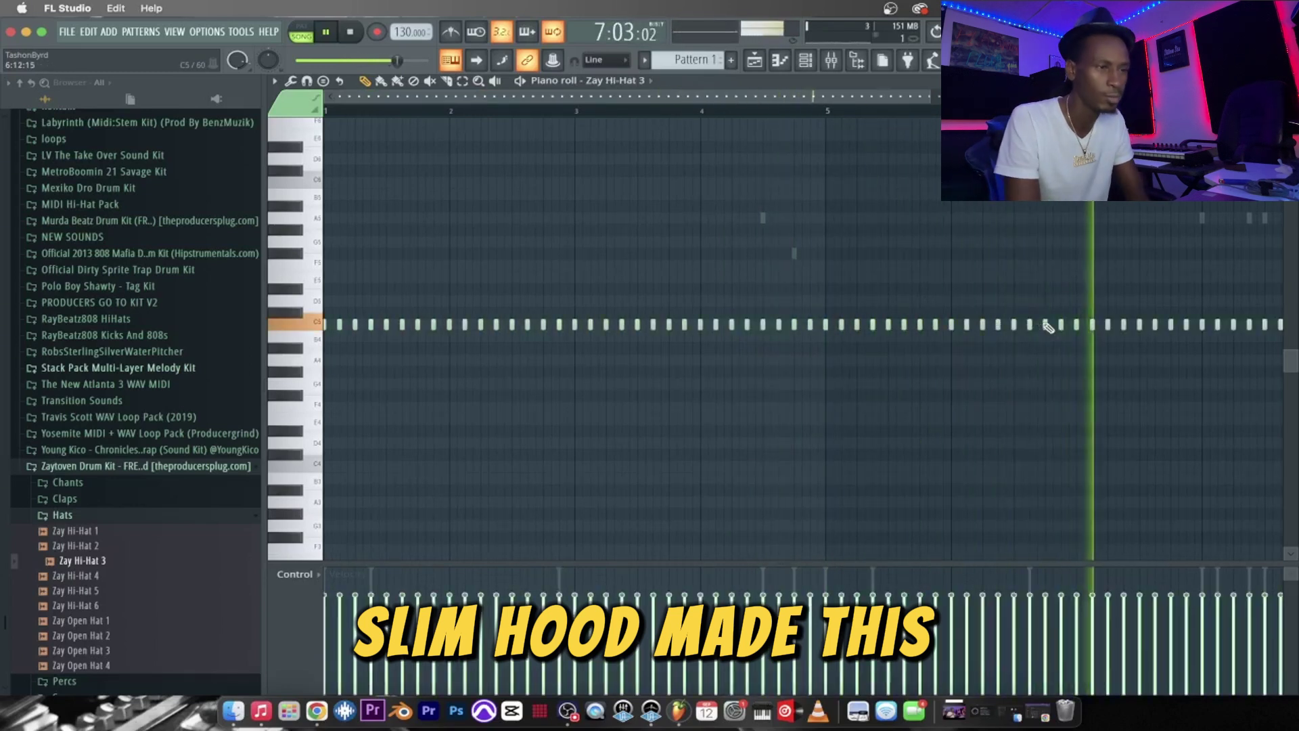
Return to the Zay Snare 3 piano roll and move the bar 6 note to C5 on step 13.
left_click(617, 60)
left_click(619, 58)
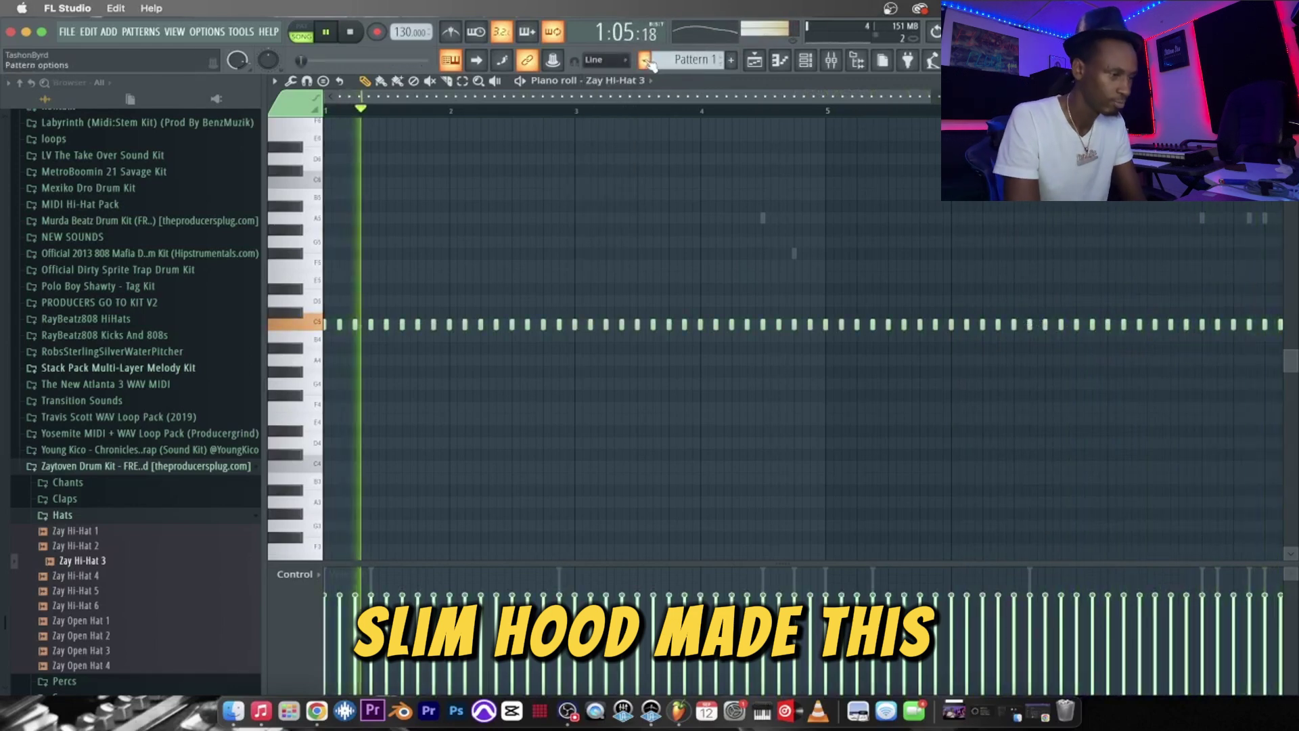
left_click(626, 81)
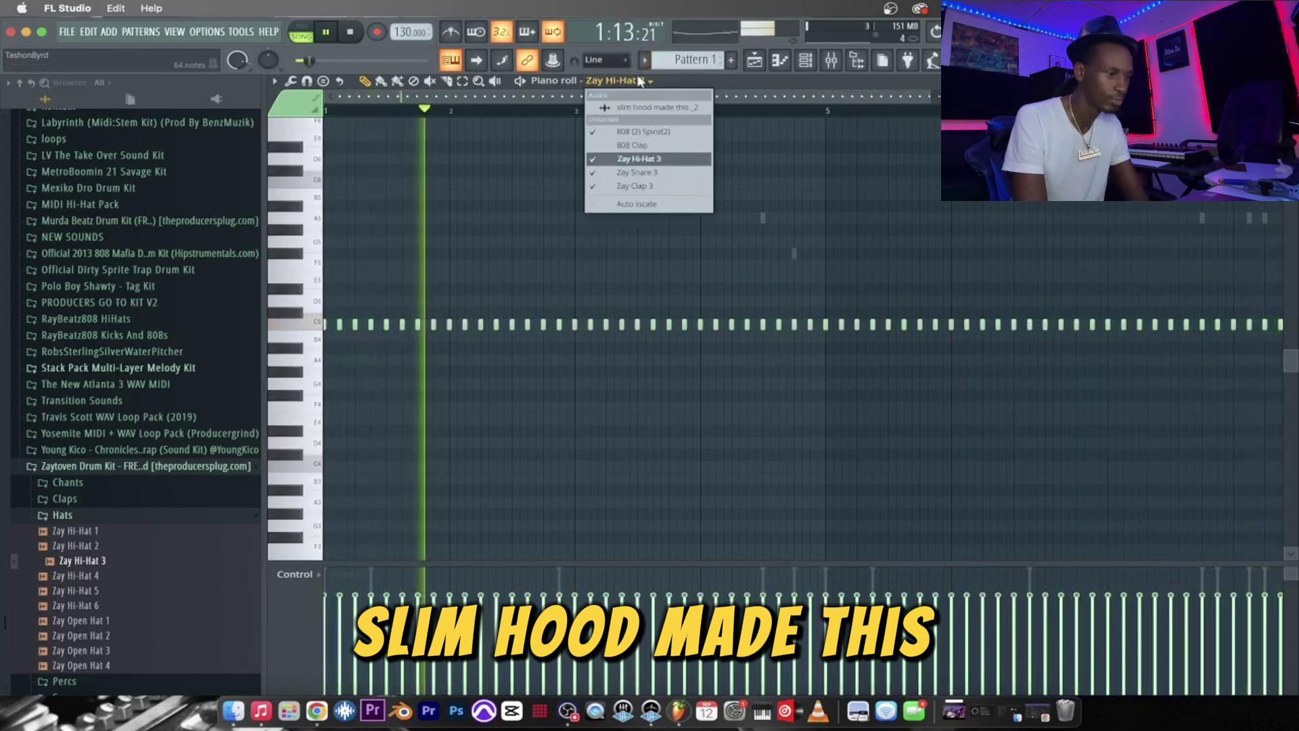
left_click(630, 173)
left_click(1046, 325)
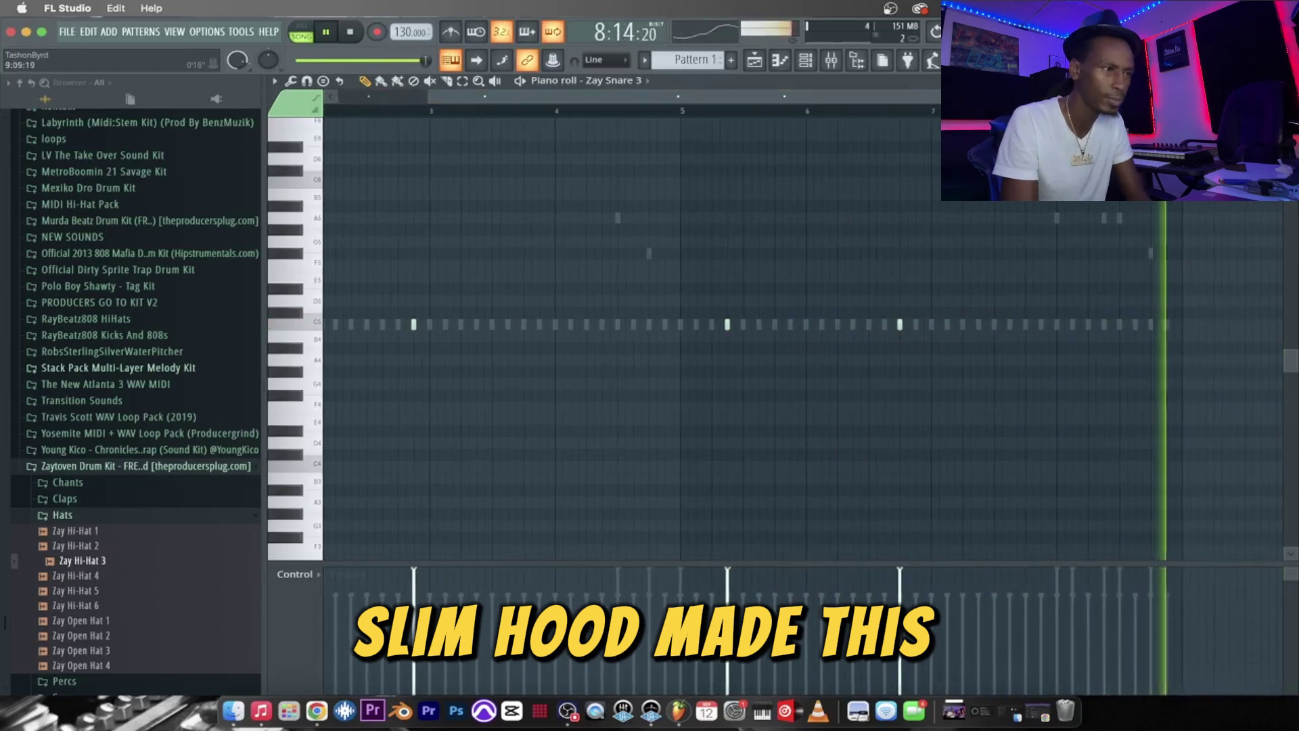
Add a FLEX channel to the channel rack and load the Synpluck Crystal preset from the Mobile Synth Pluck pack.
key("F7")
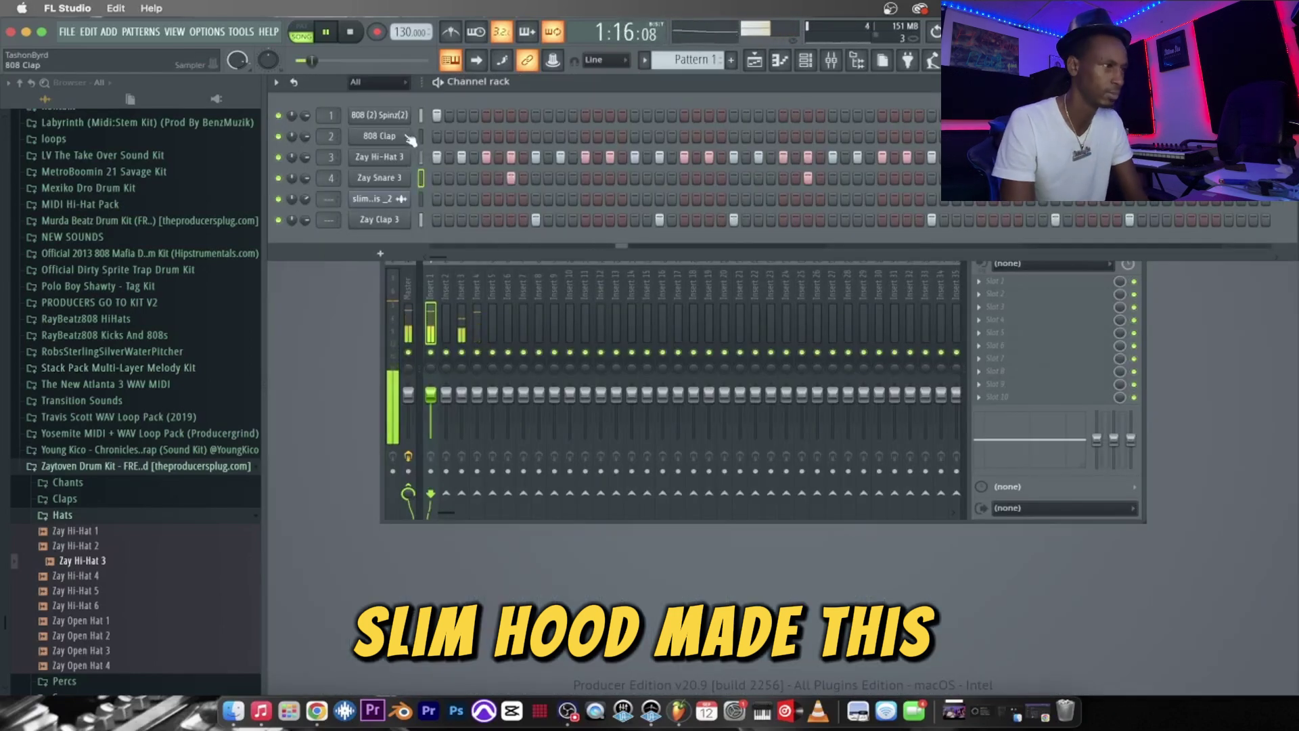
left_click(380, 253)
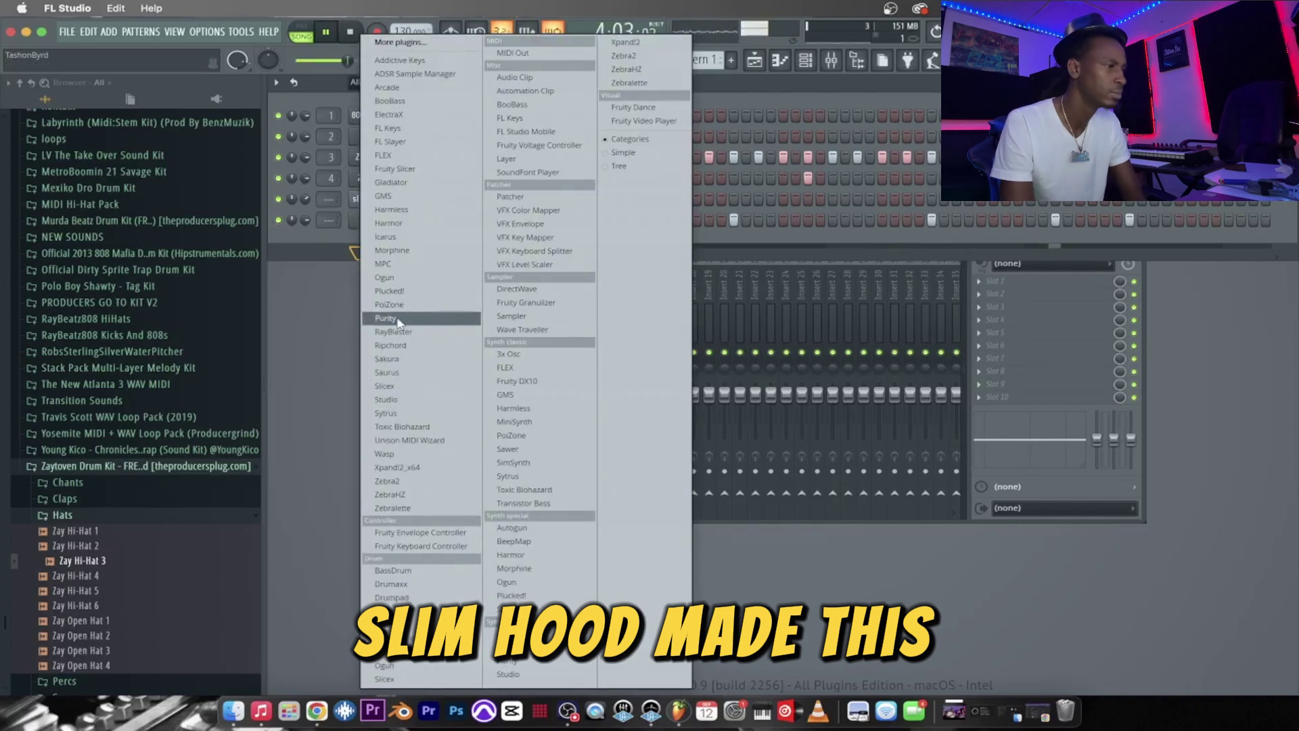
left_click(399, 154)
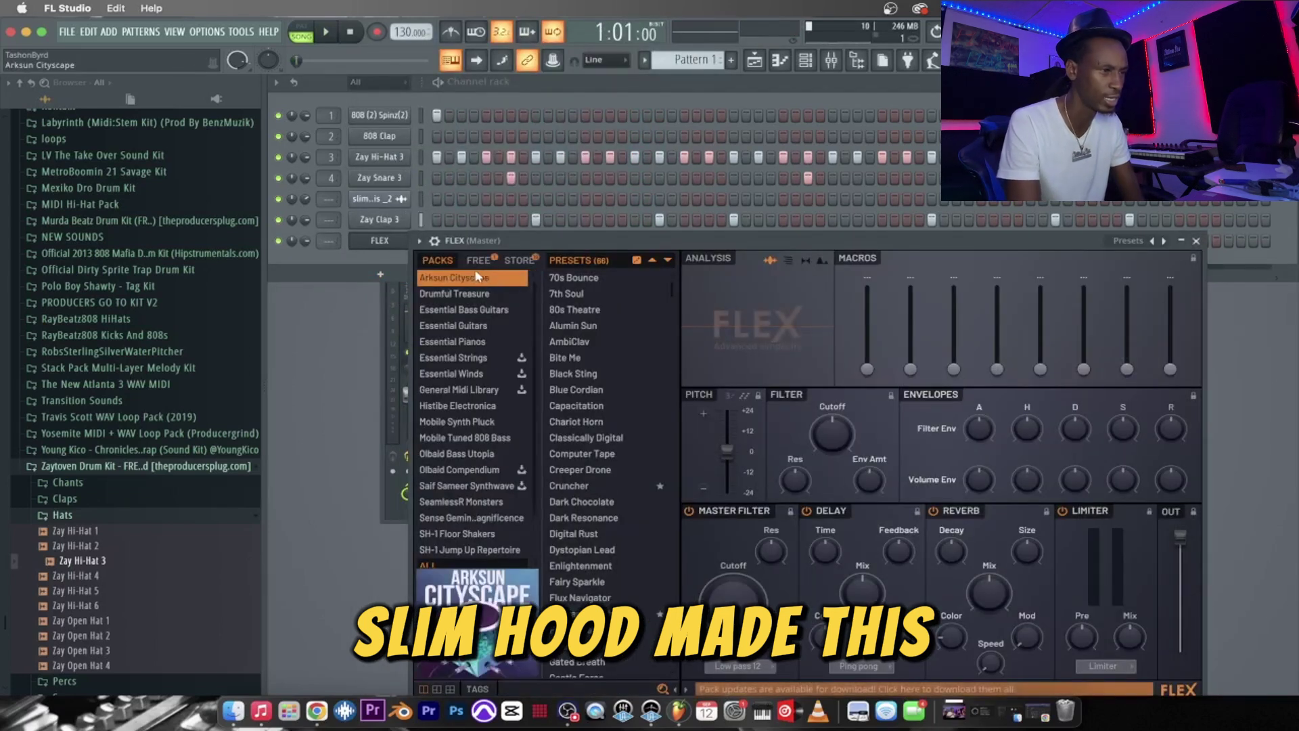
scroll(501, 442, "down", 2)
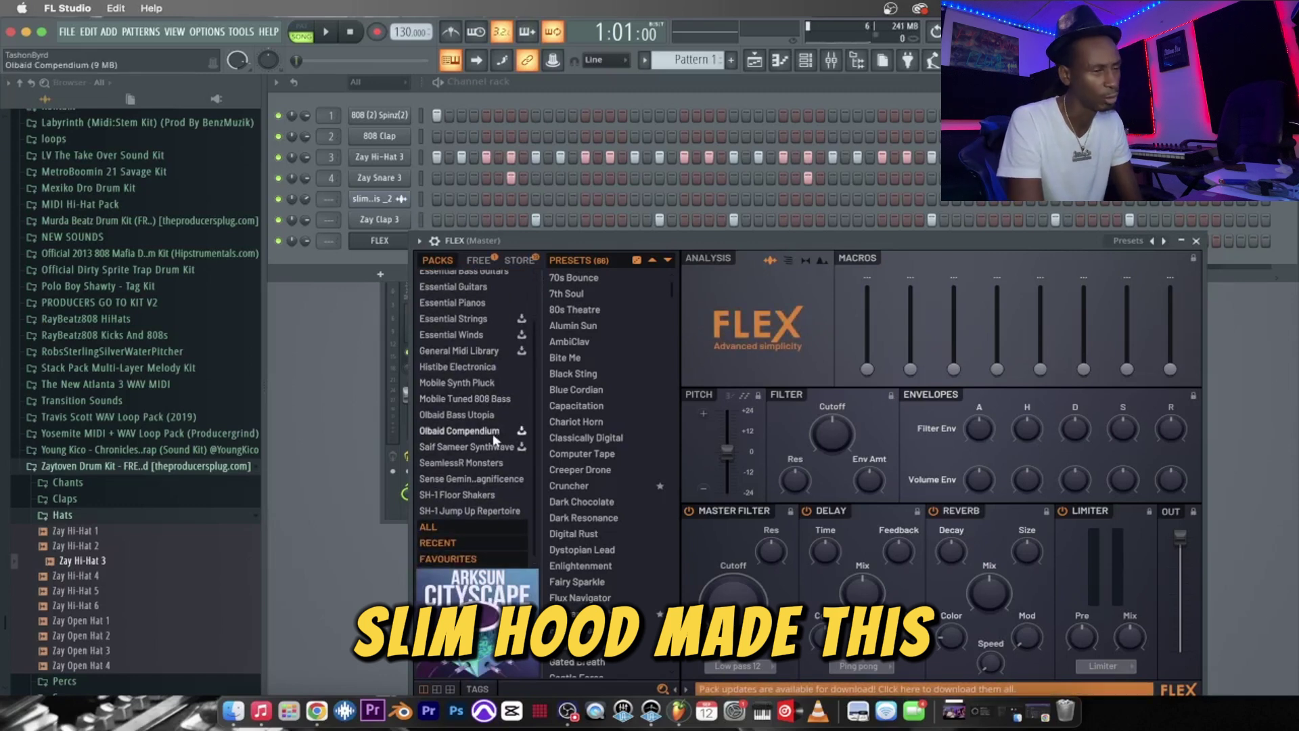
scroll(580, 453, "down", 3)
scroll(582, 464, "down", 2)
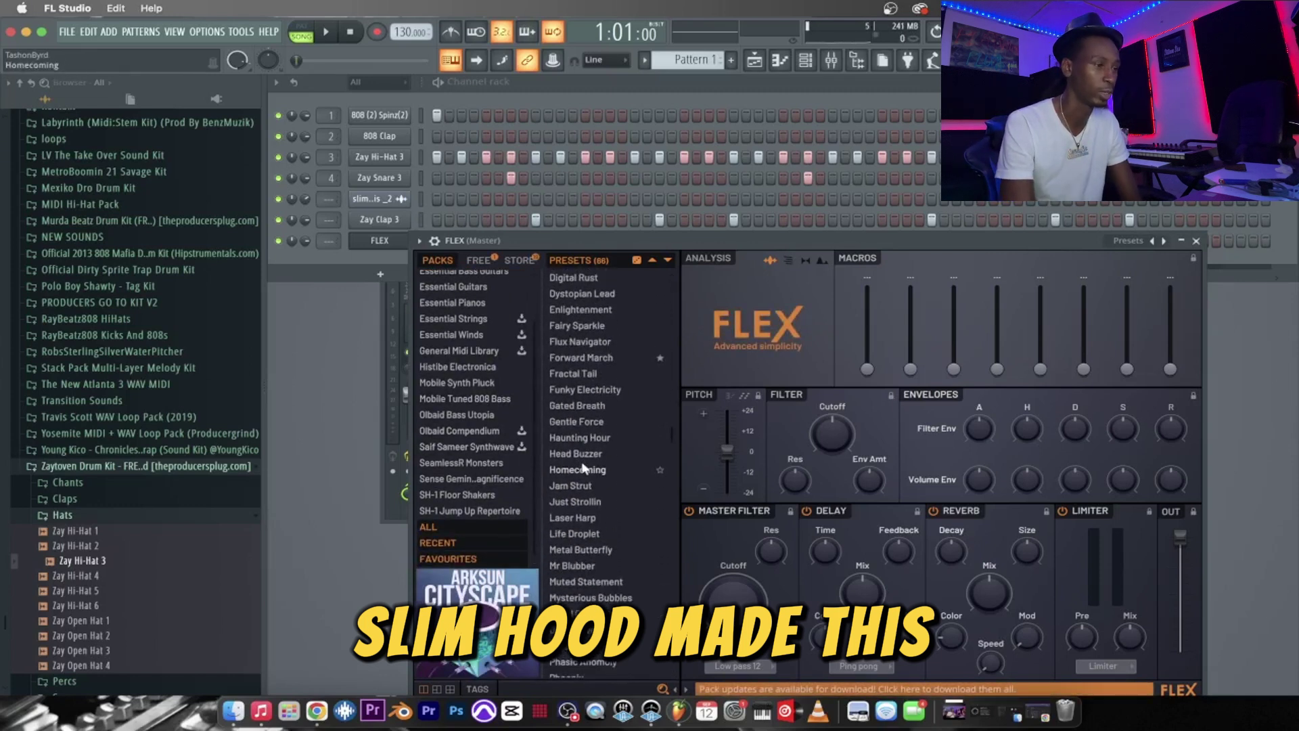
left_click(482, 384)
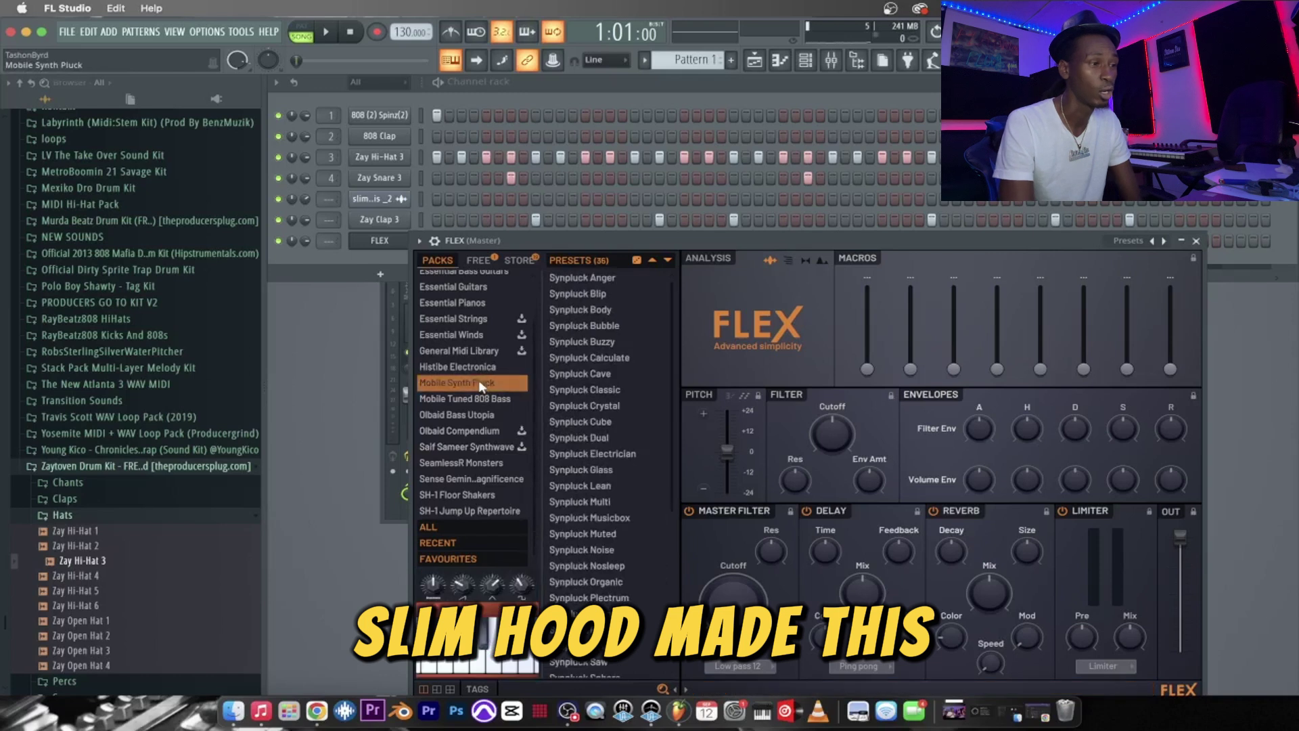
left_click(600, 405)
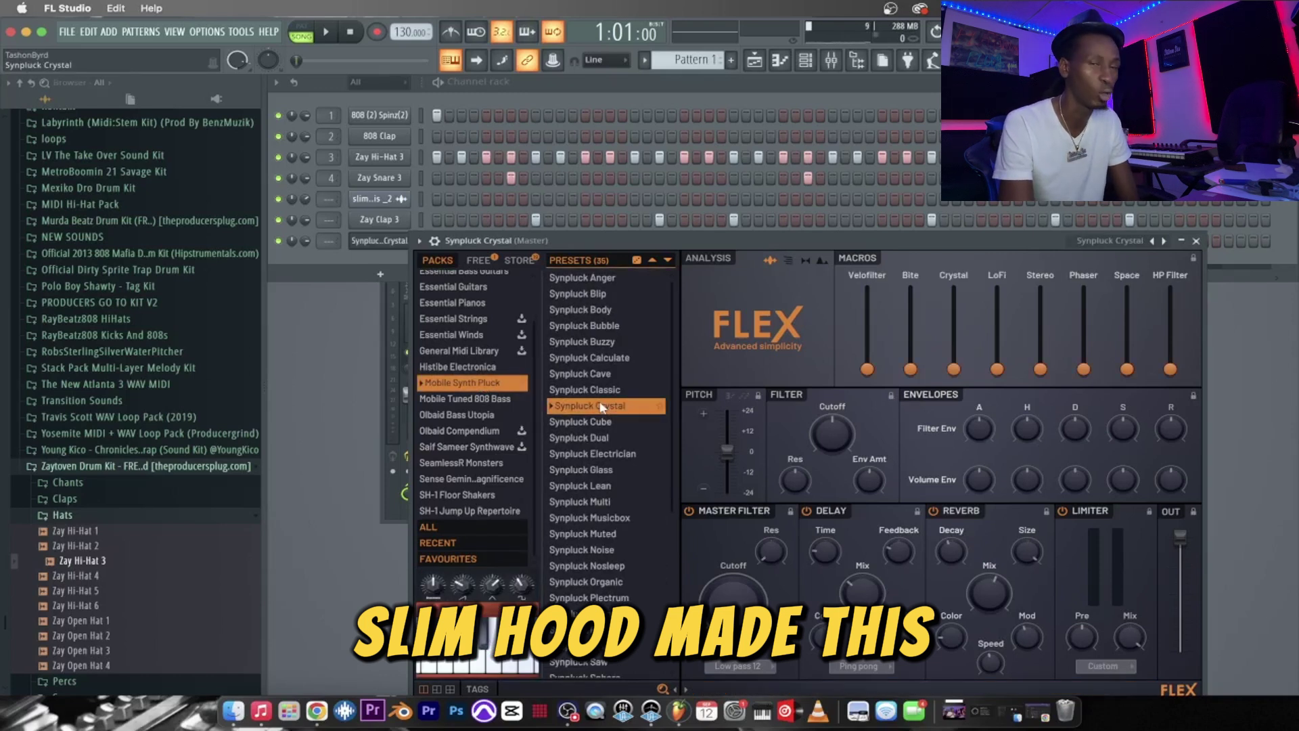
Play the beat and set the Synpluck Crystal channel's volume to 60%.
key("space")
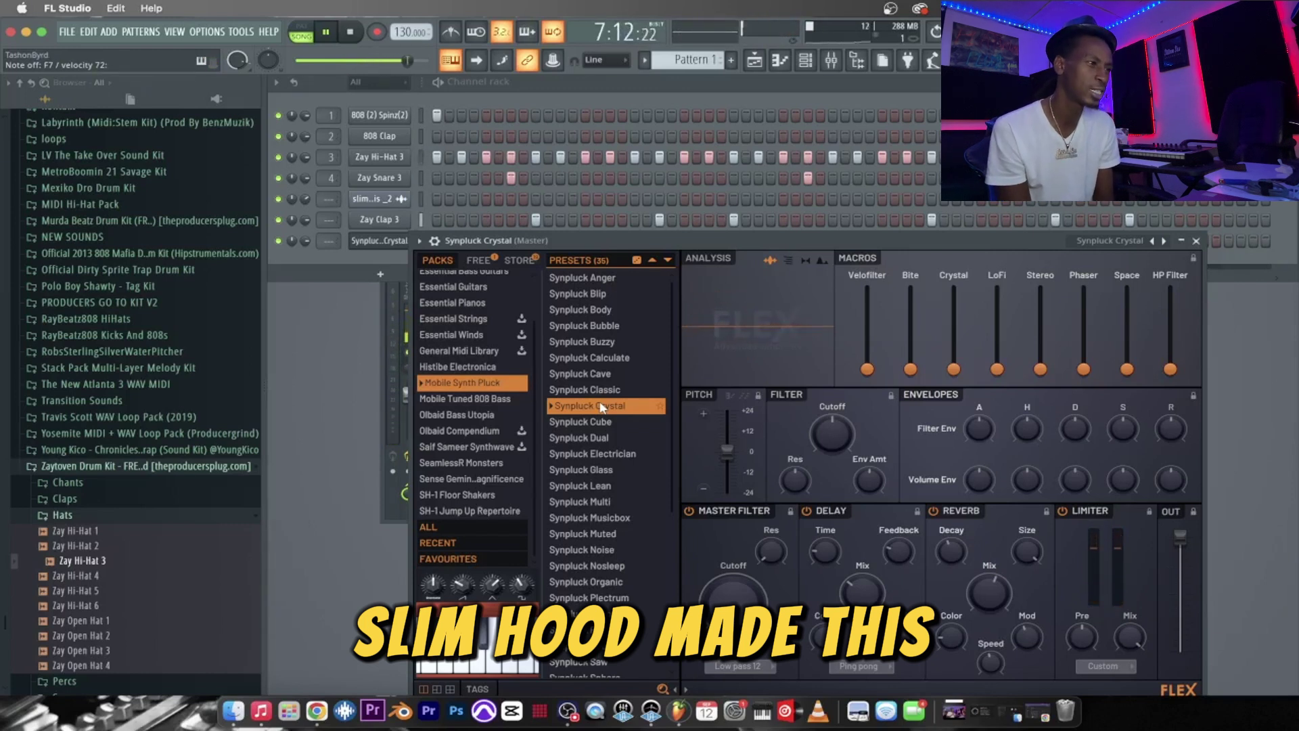
left_click(303, 239)
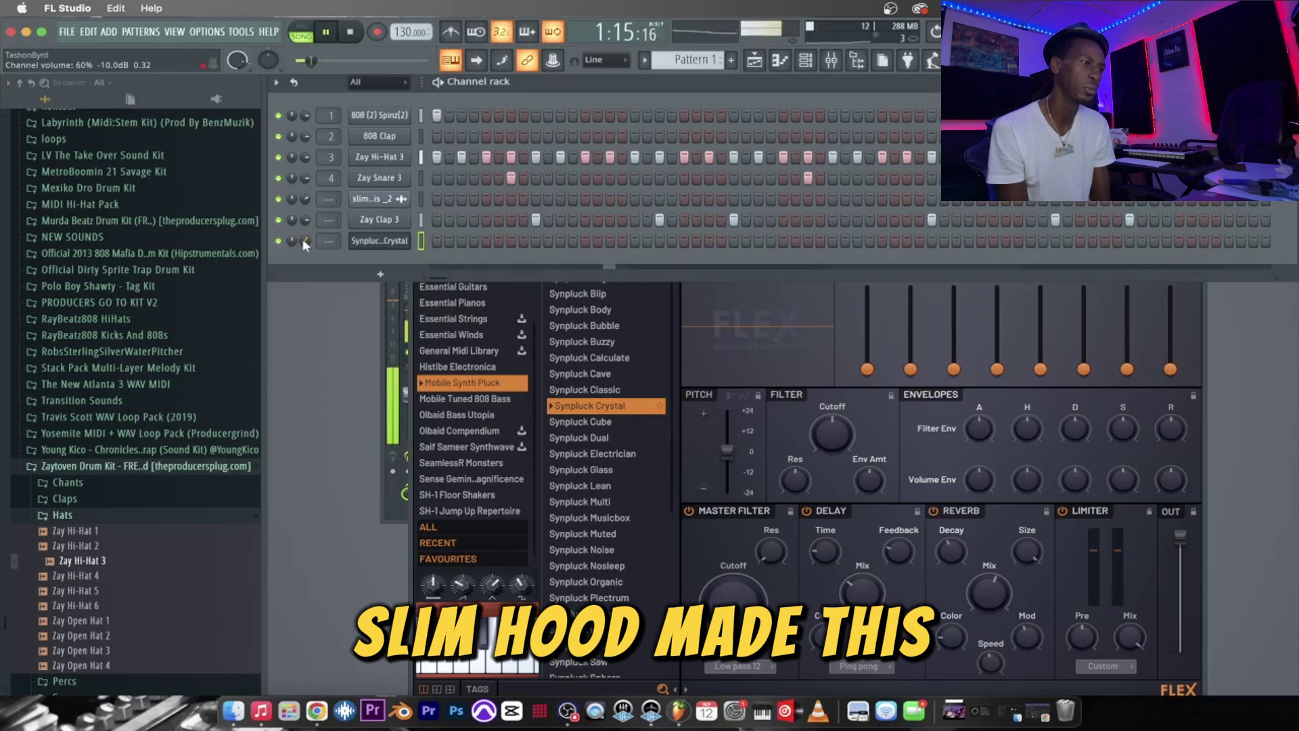
scroll(303, 244, "down", 2)
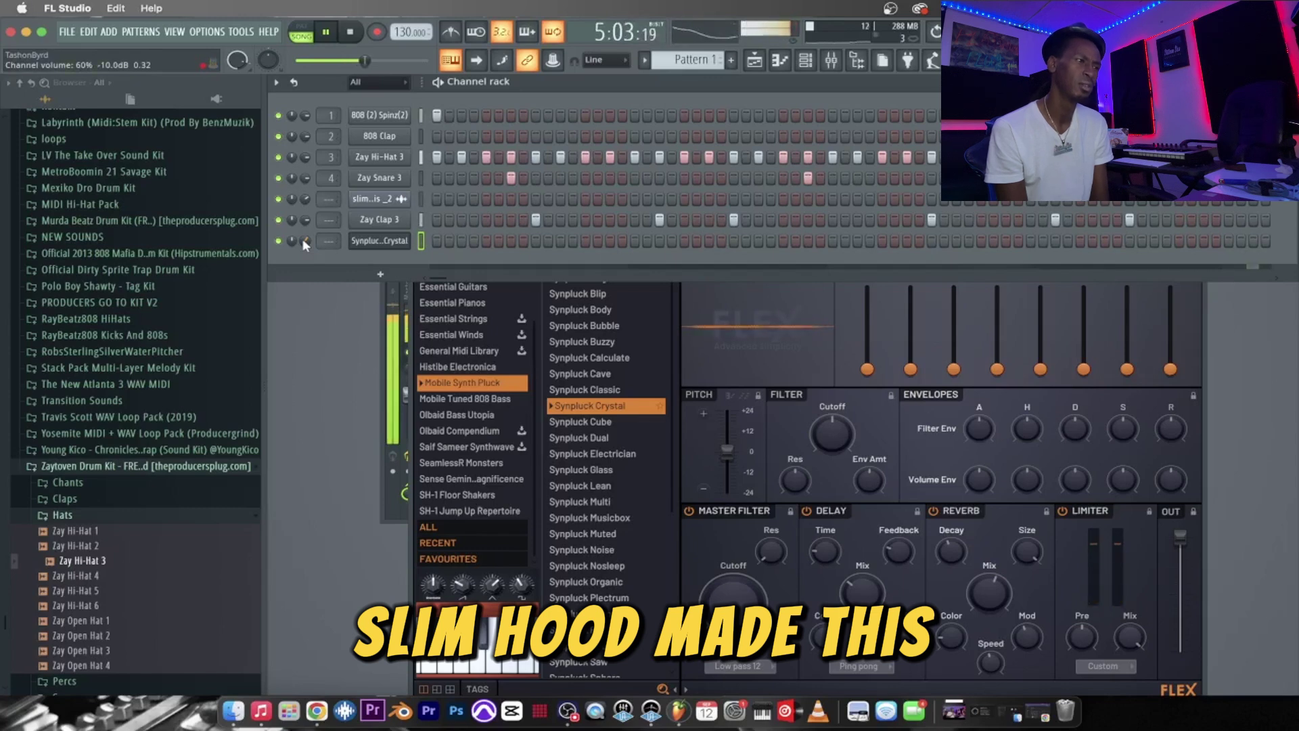
Try the Synpluck Dual preset, then load Synpluck Musicbox and record a melody with it into Pattern 1.
left_click(565, 440)
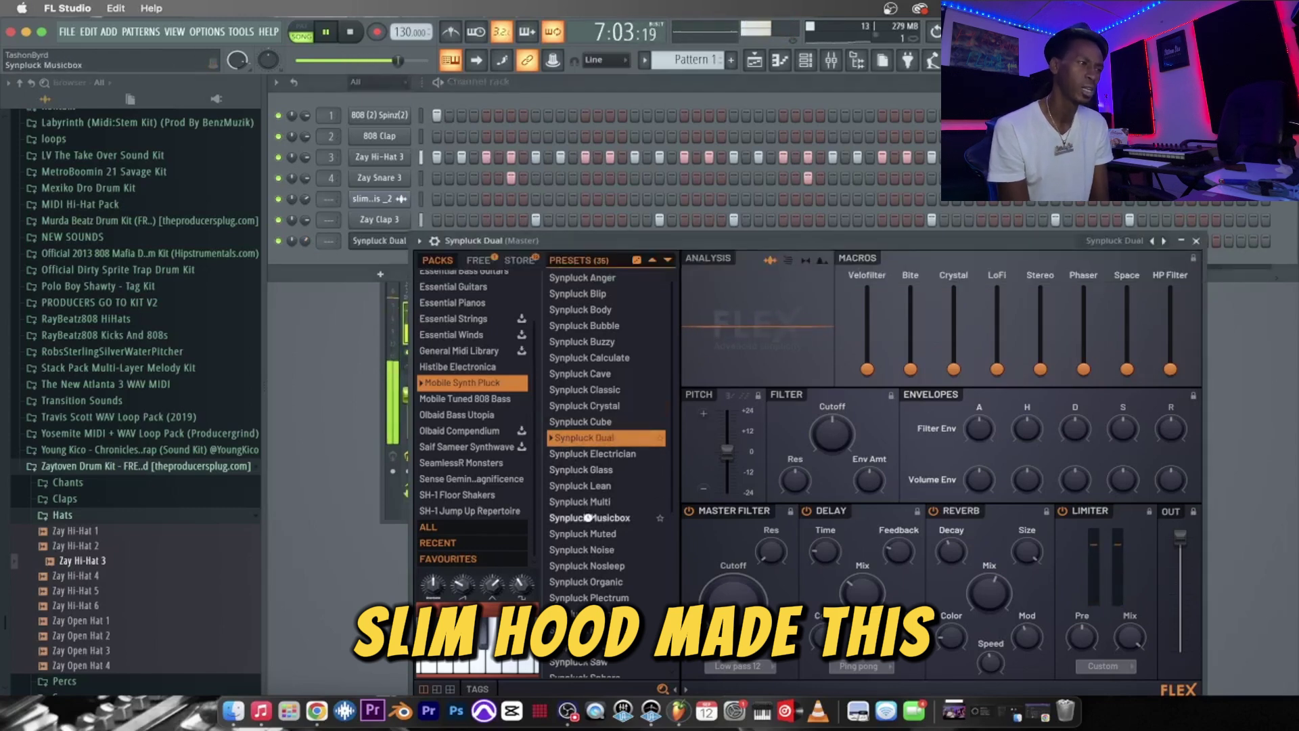
left_click(588, 518)
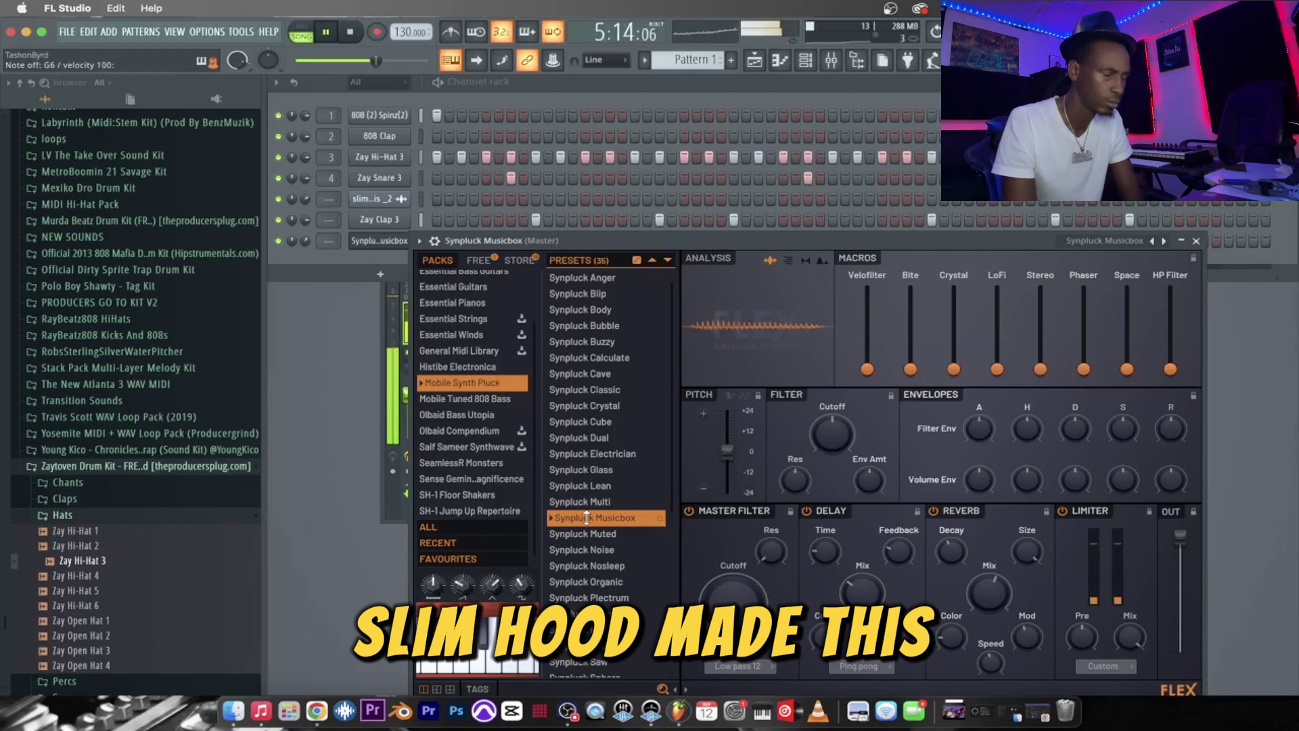
key("space")
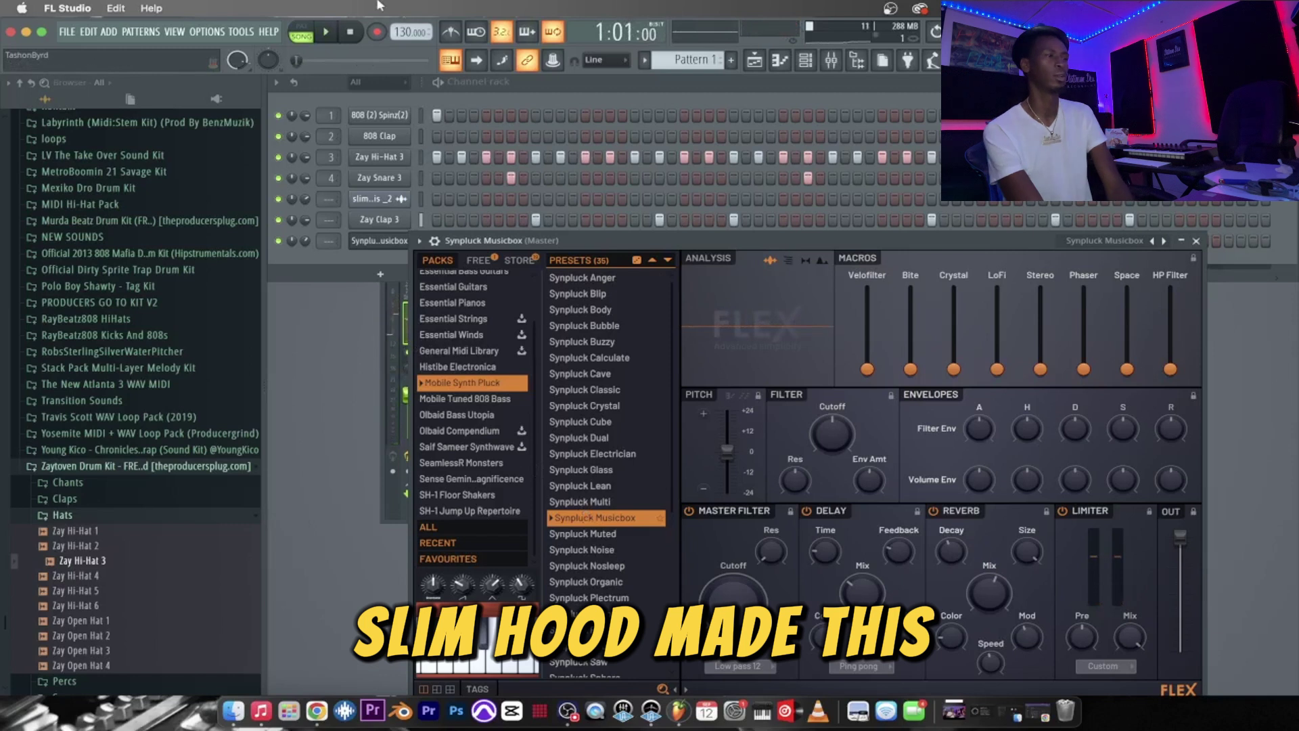
key("space")
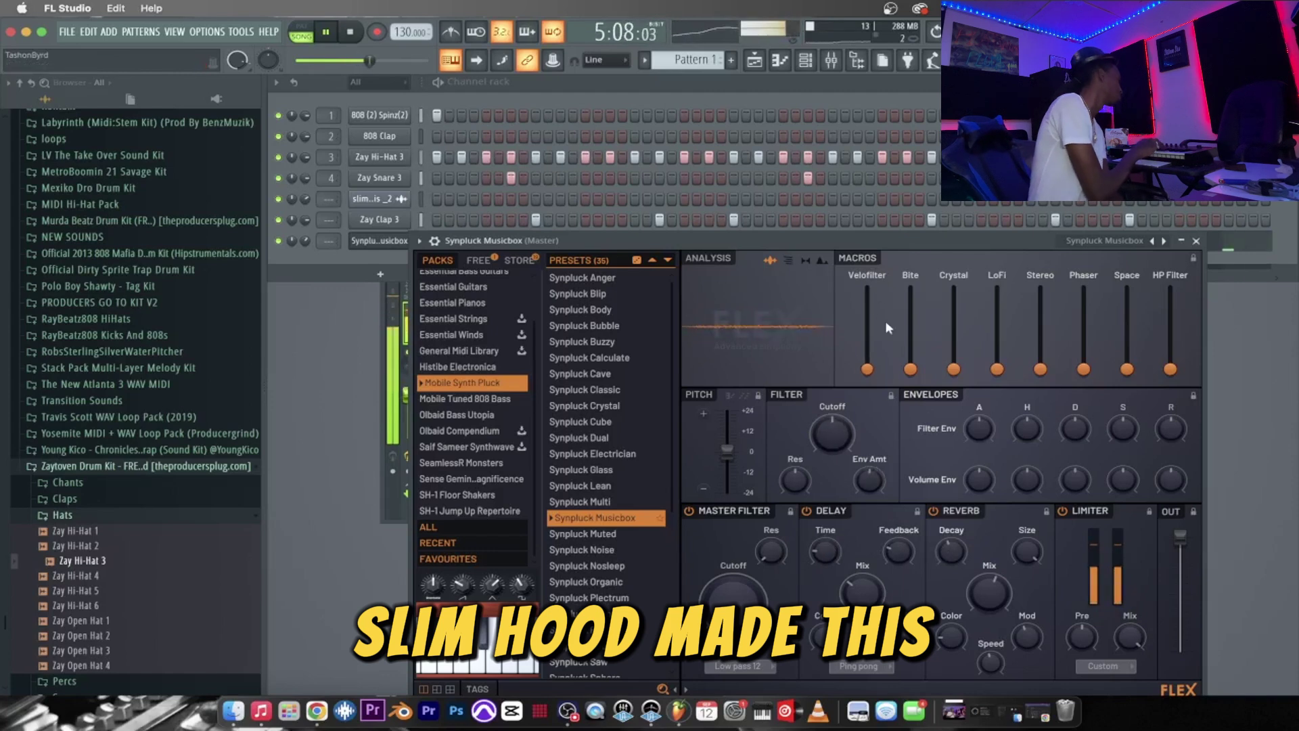
Raise the Stereo and Space macros of Synpluck Musicbox, set LoFi to 49%, and close the FLEX window.
left_click_drag(1040, 369, 1041, 335)
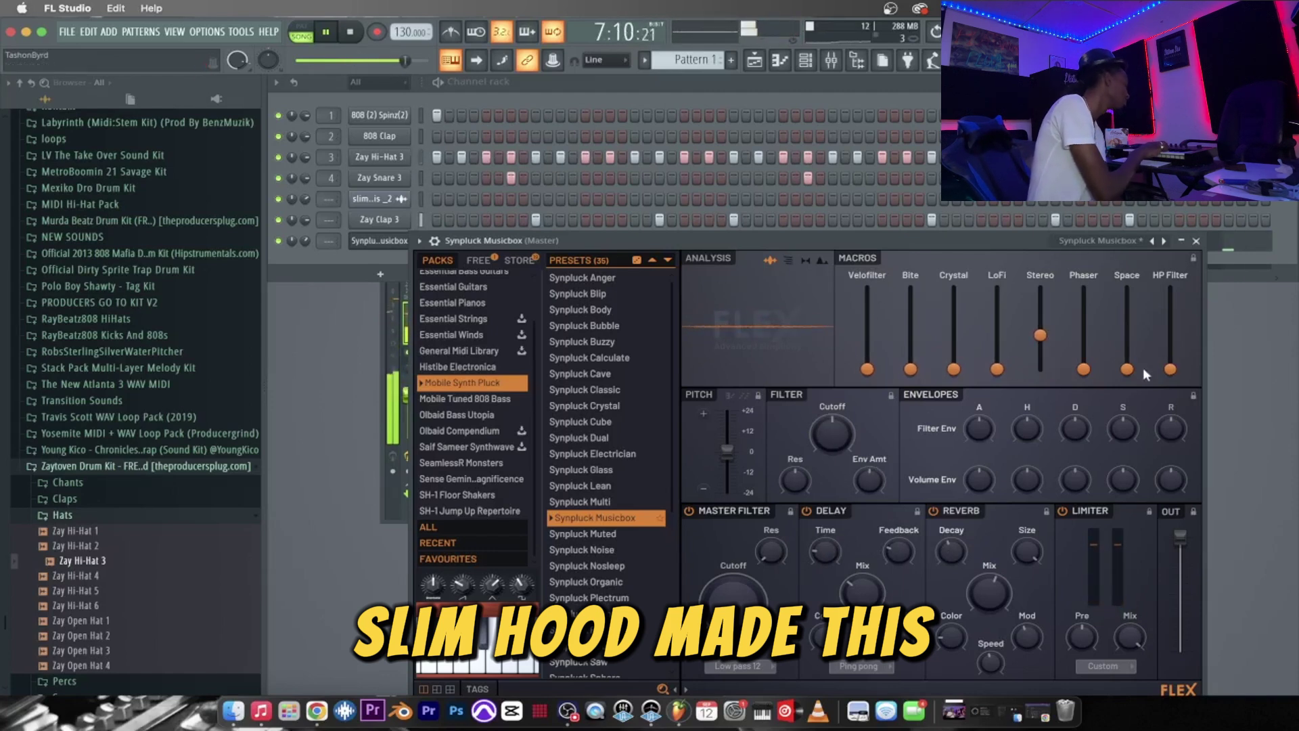
left_click_drag(1127, 366, 1127, 337)
left_click_drag(997, 369, 997, 347)
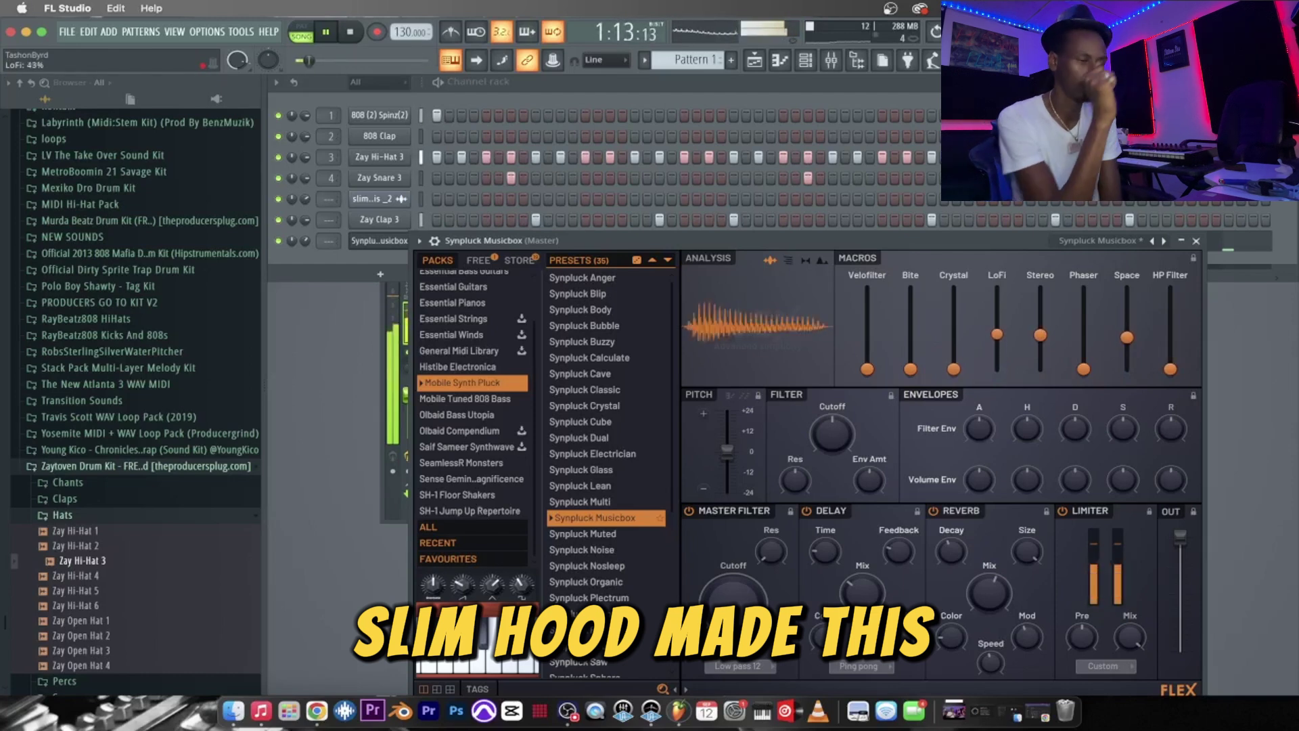
left_click(1197, 240)
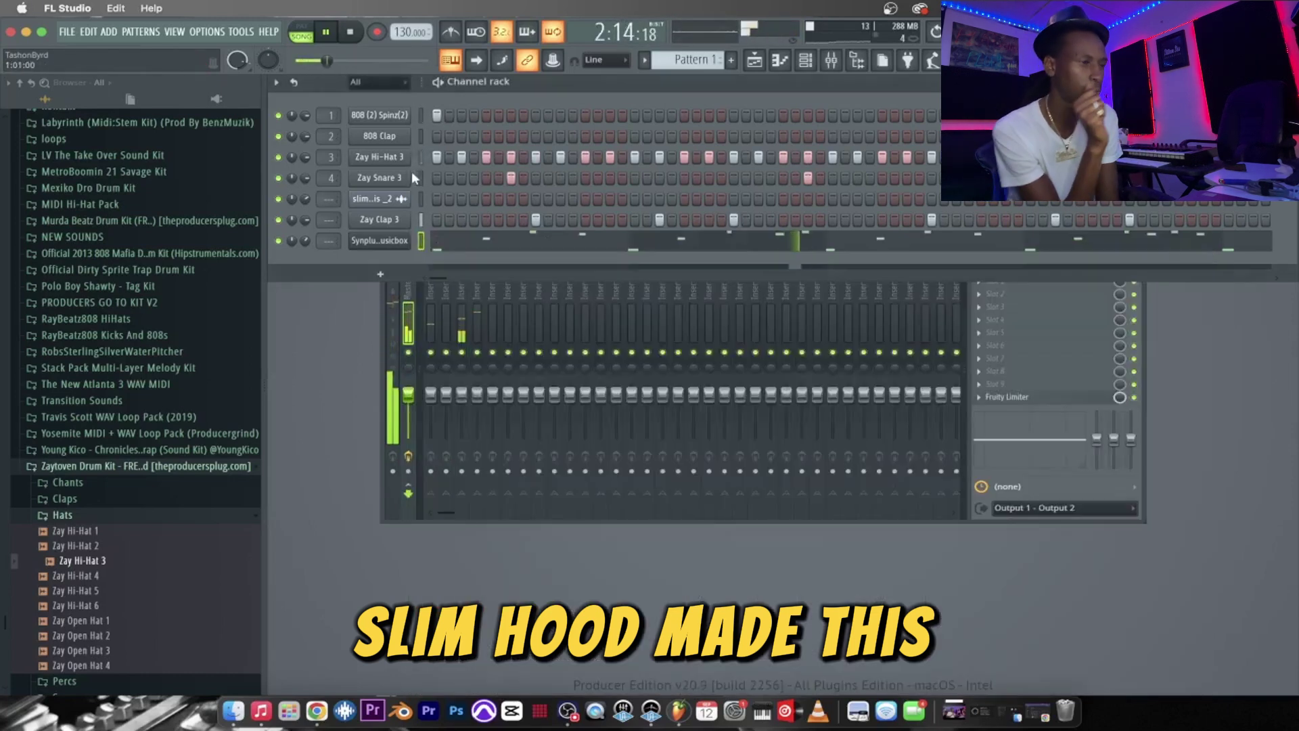
Quantize all Synpluck Musicbox notes in the piano roll with the default quantizer template.
right_click(405, 237)
left_click(447, 238)
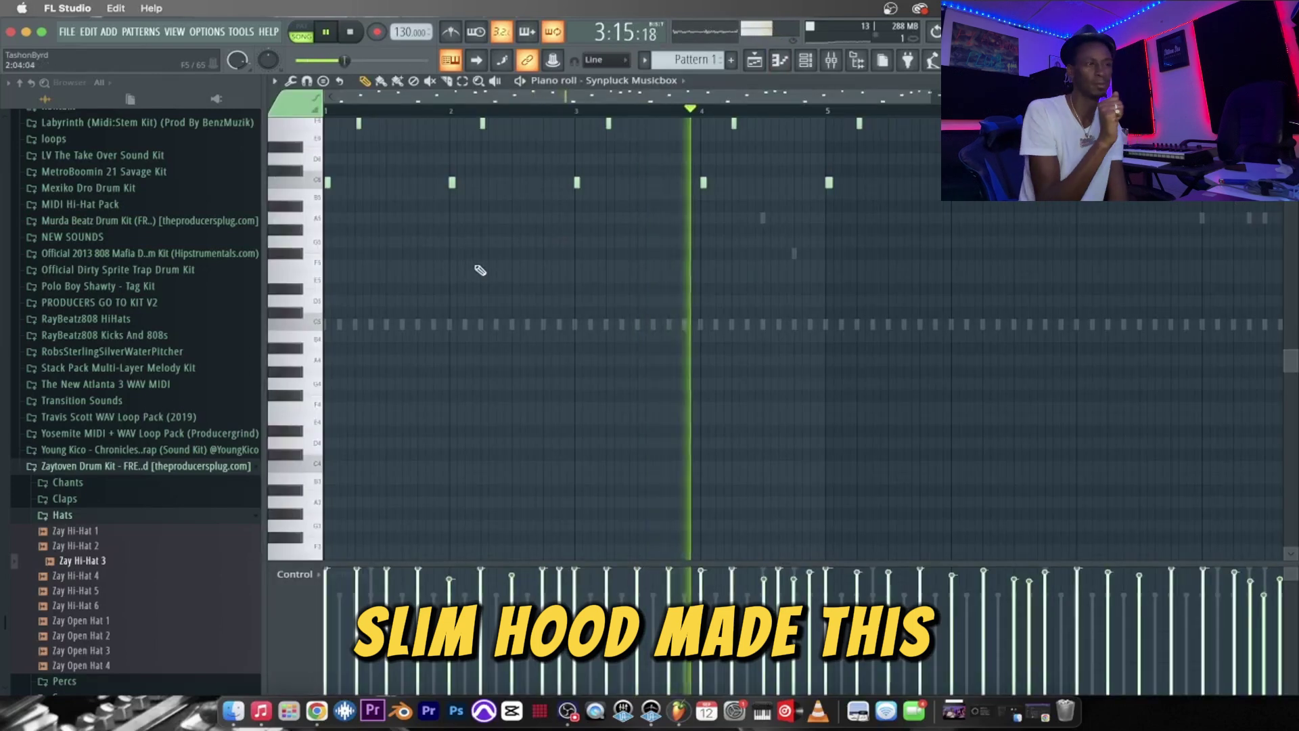
key("ctrl+a")
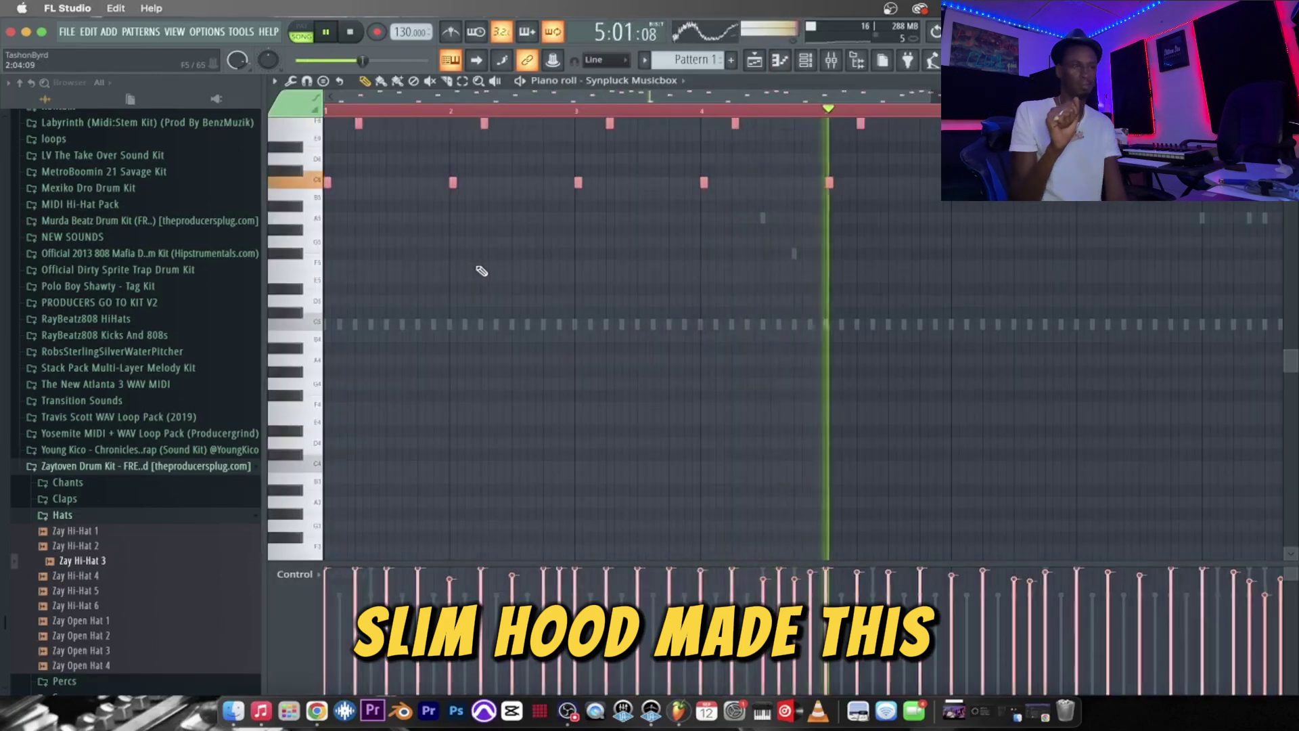
key("alt+q")
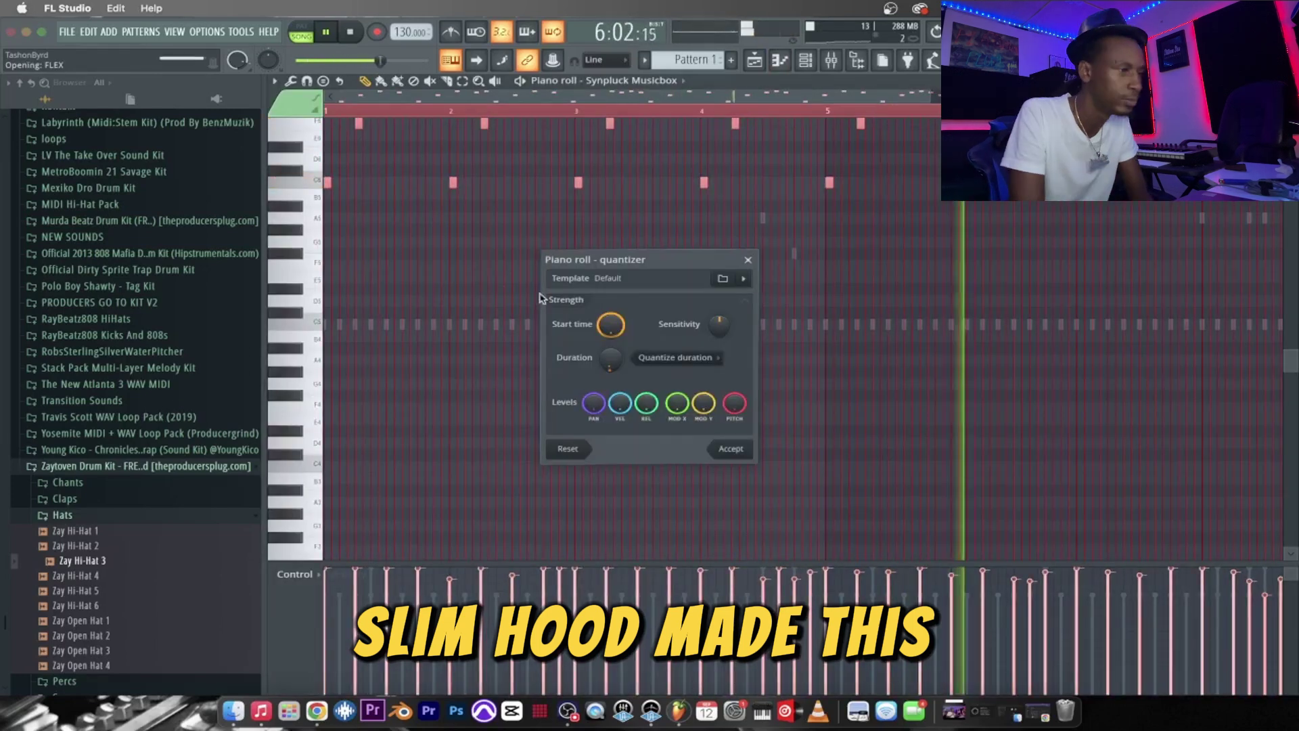
left_click(730, 449)
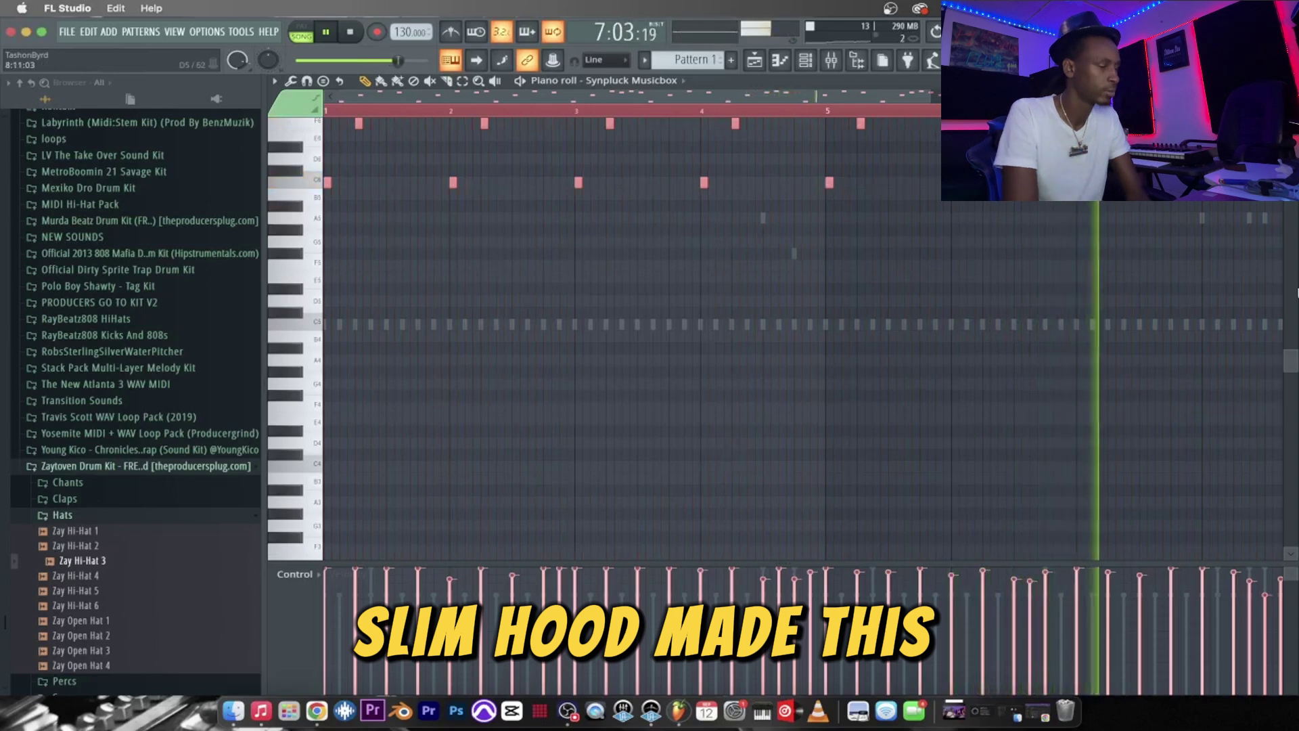
Return to the channel rack and add a second FLEX instrument channel.
key("F7")
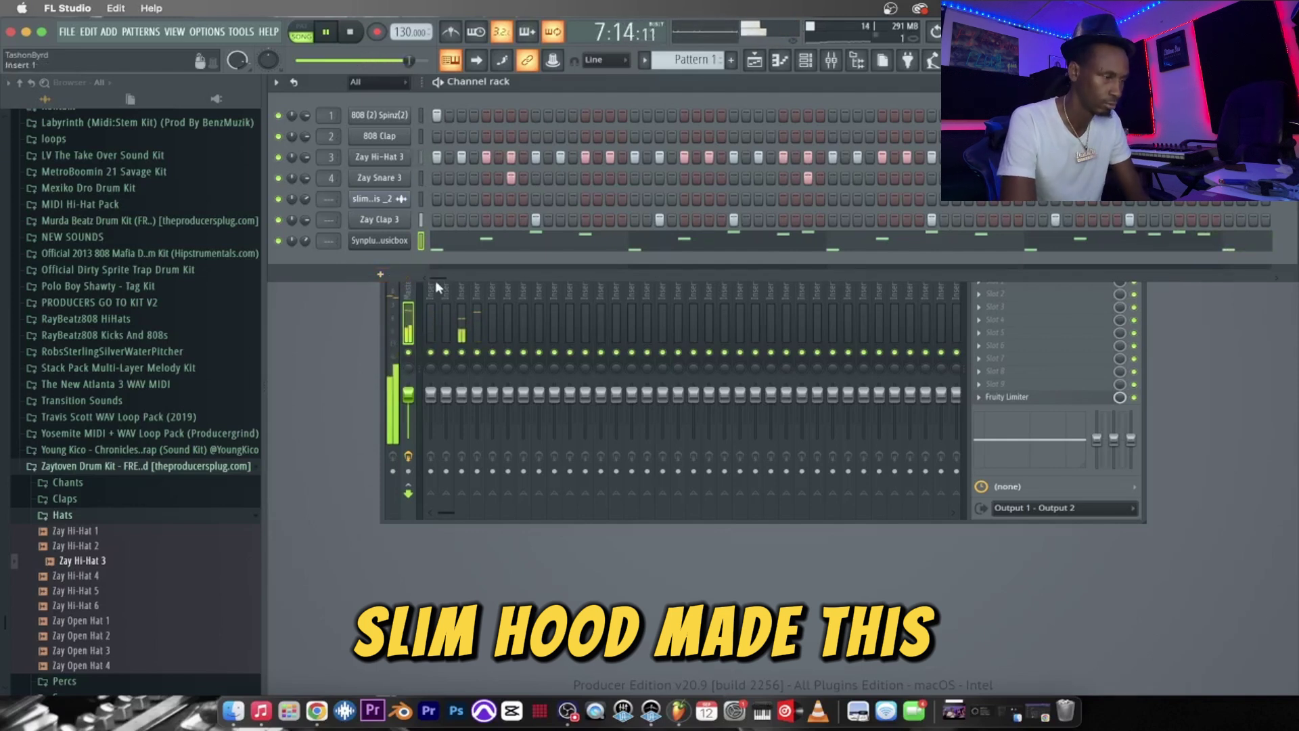
right_click(380, 241)
left_click(354, 260)
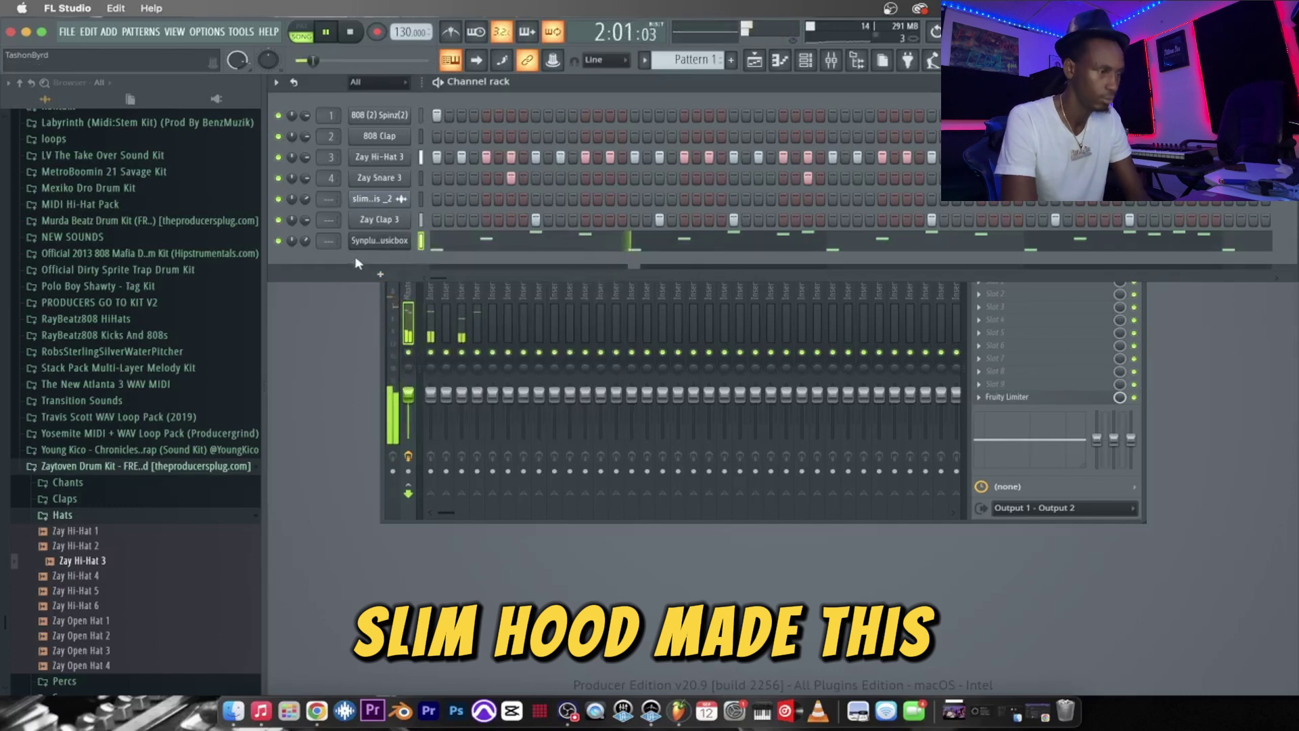
left_click(380, 274)
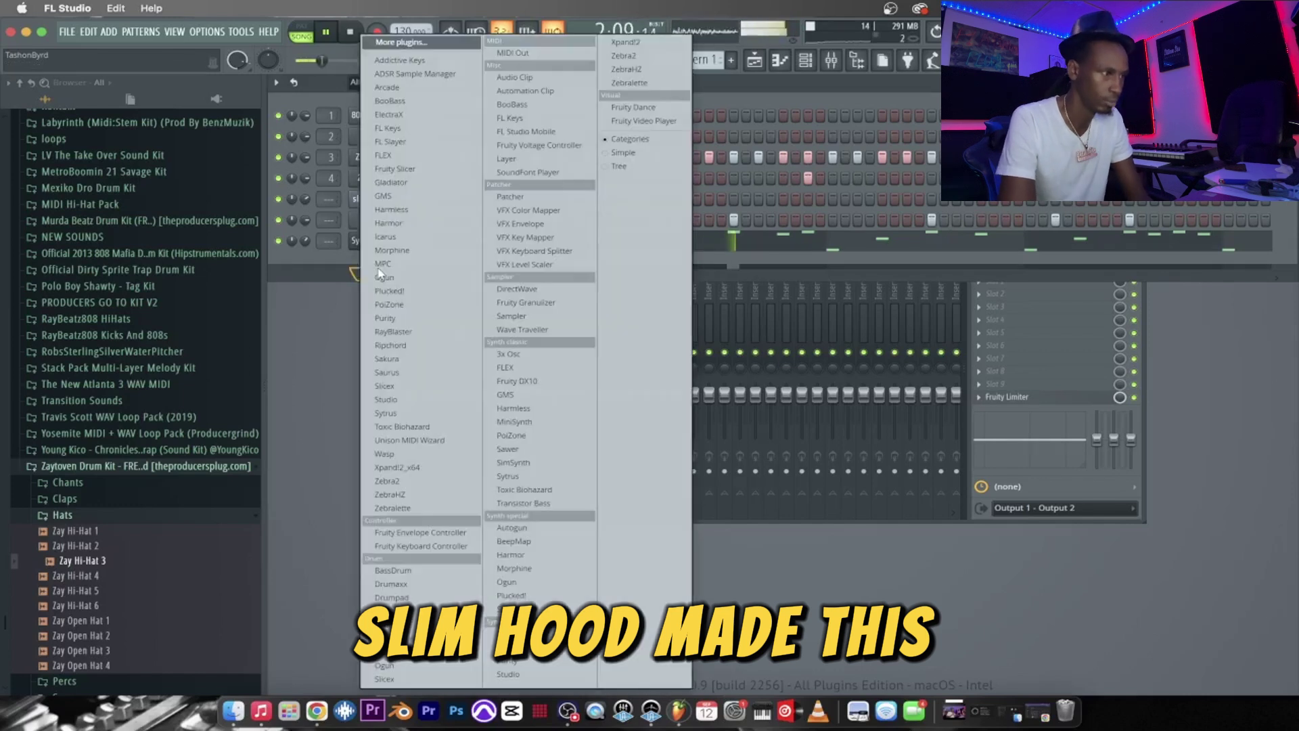
left_click(399, 157)
Load the Cellos Sustain preset from the Essential Strings pack in the new FLEX channel.
scroll(413, 338, "down", 3)
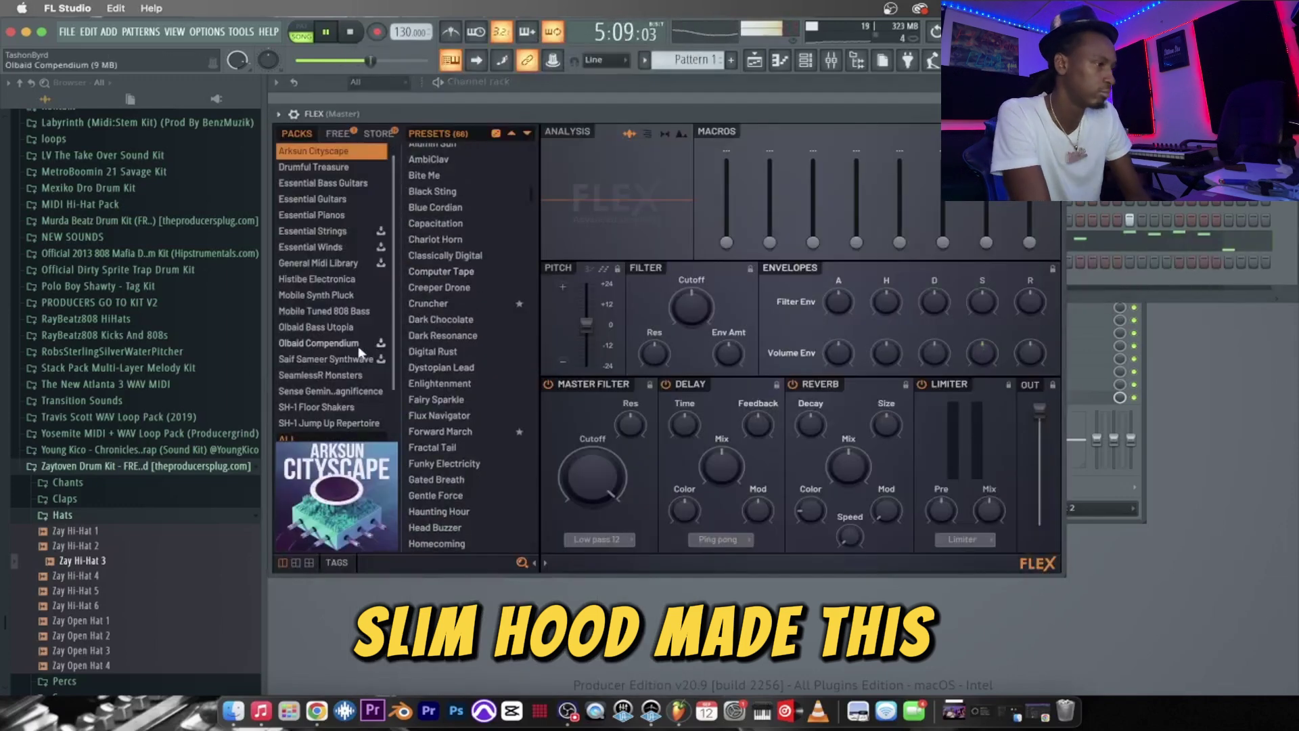
left_click(306, 233)
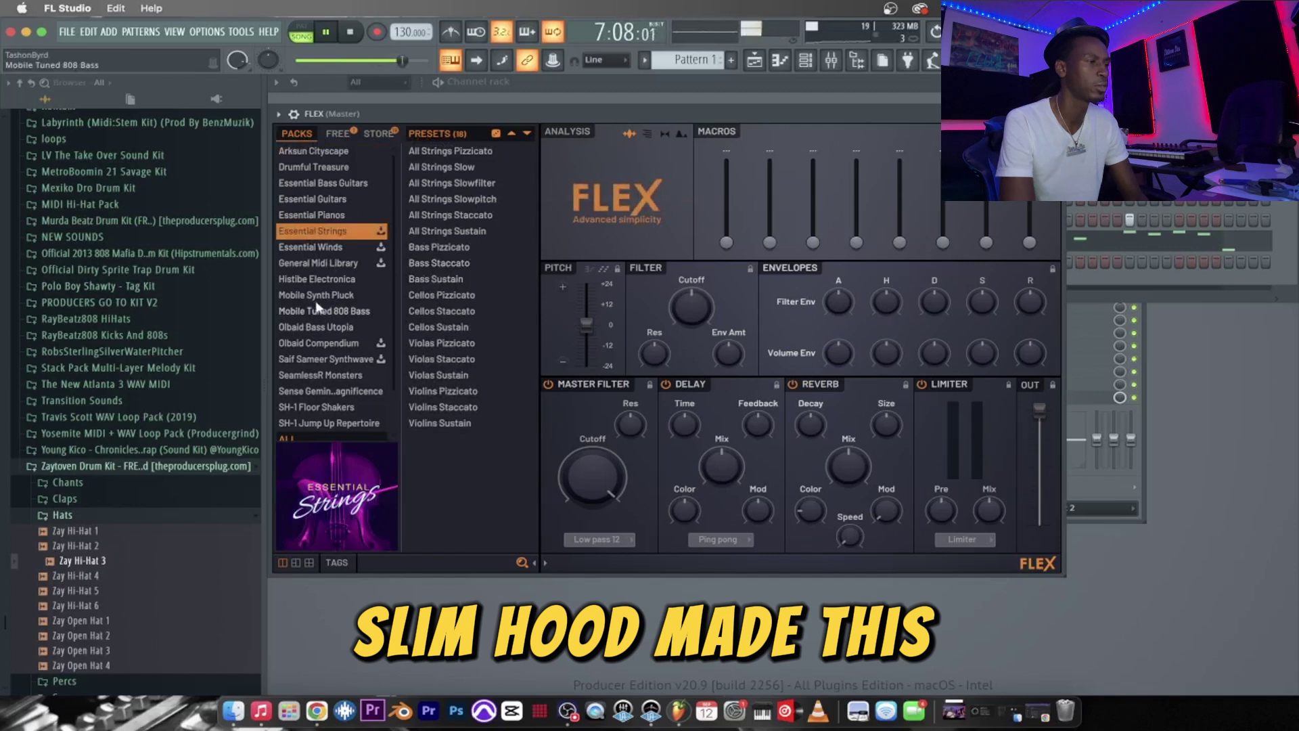
scroll(316, 310, "down", 1)
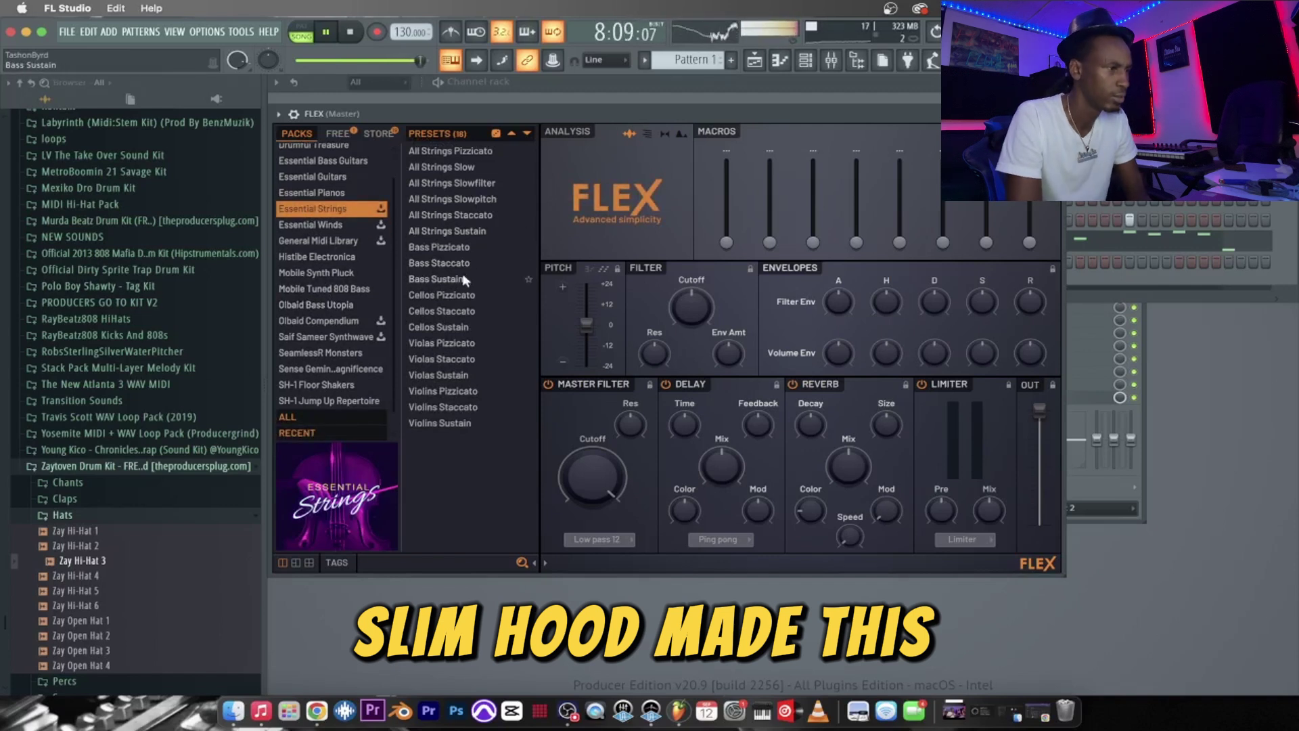
left_click(458, 328)
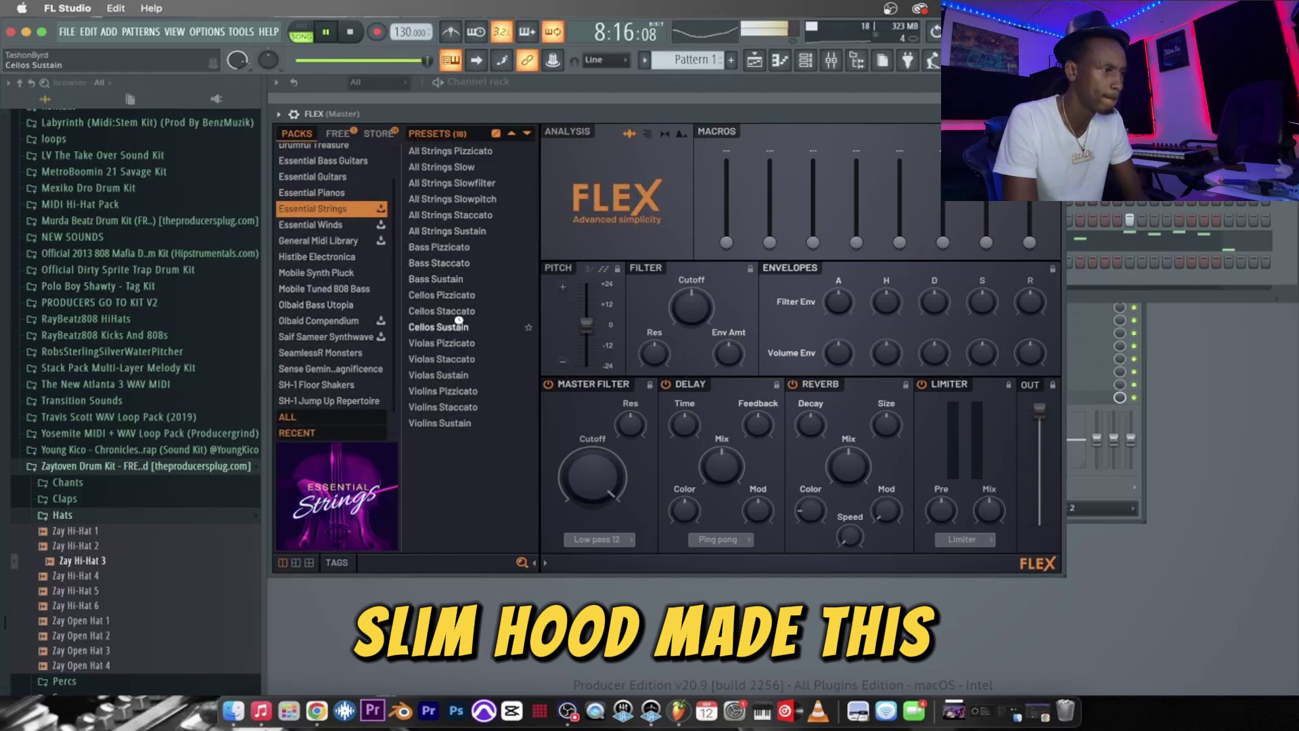
left_click(458, 323)
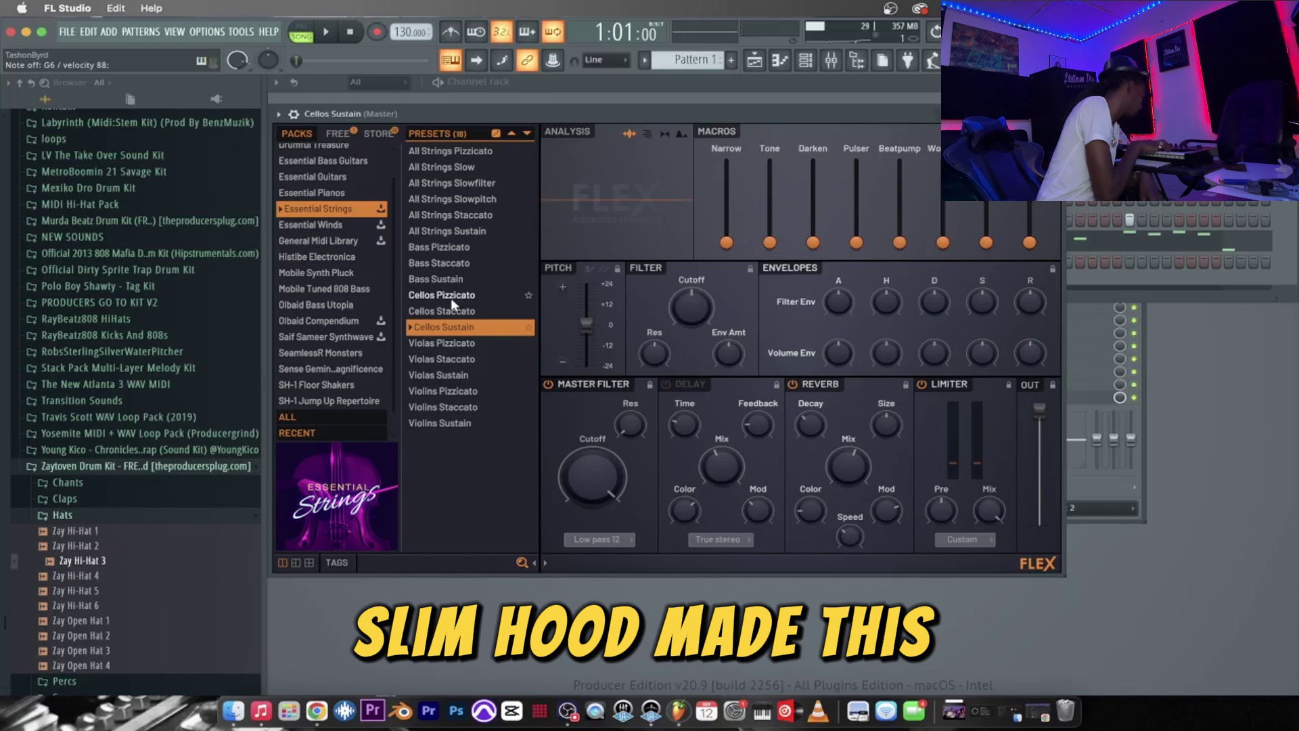
Record a cello part with Cellos Sustain into Pattern 1, turn recording off, and close the FLEX window.
key("space")
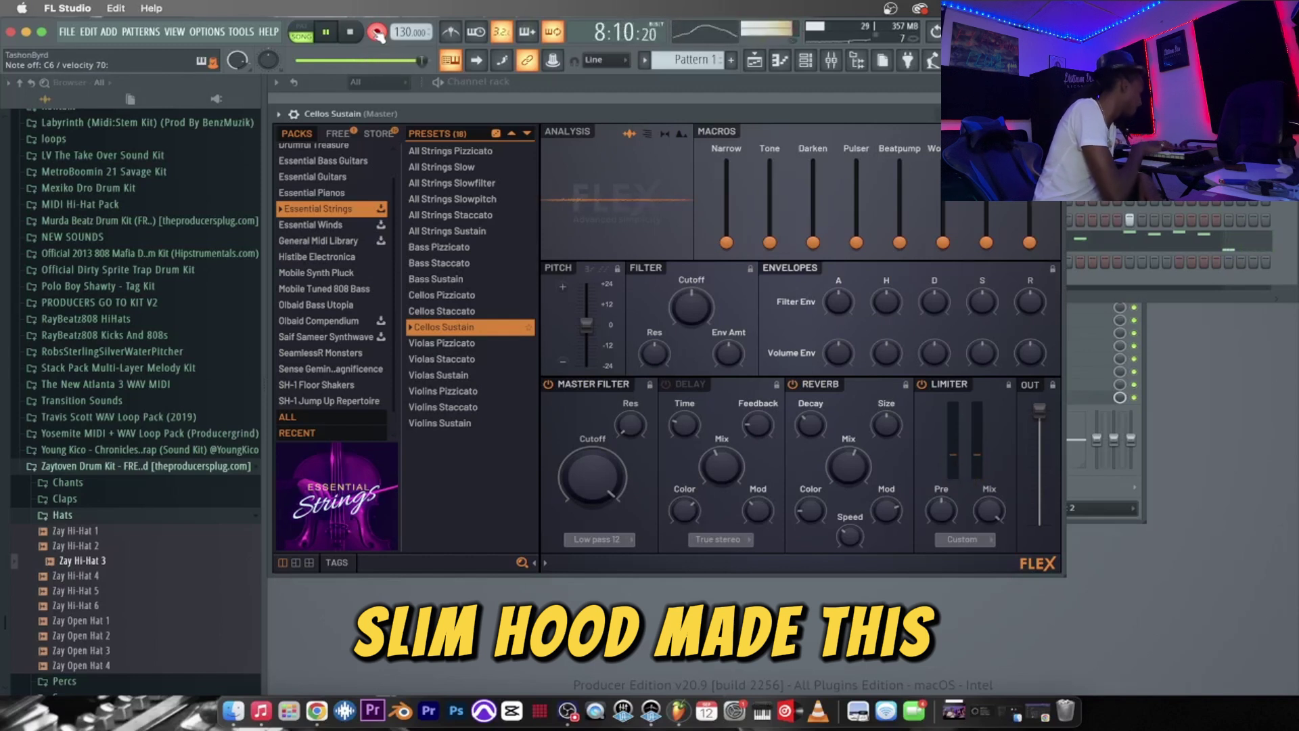
left_click(377, 34)
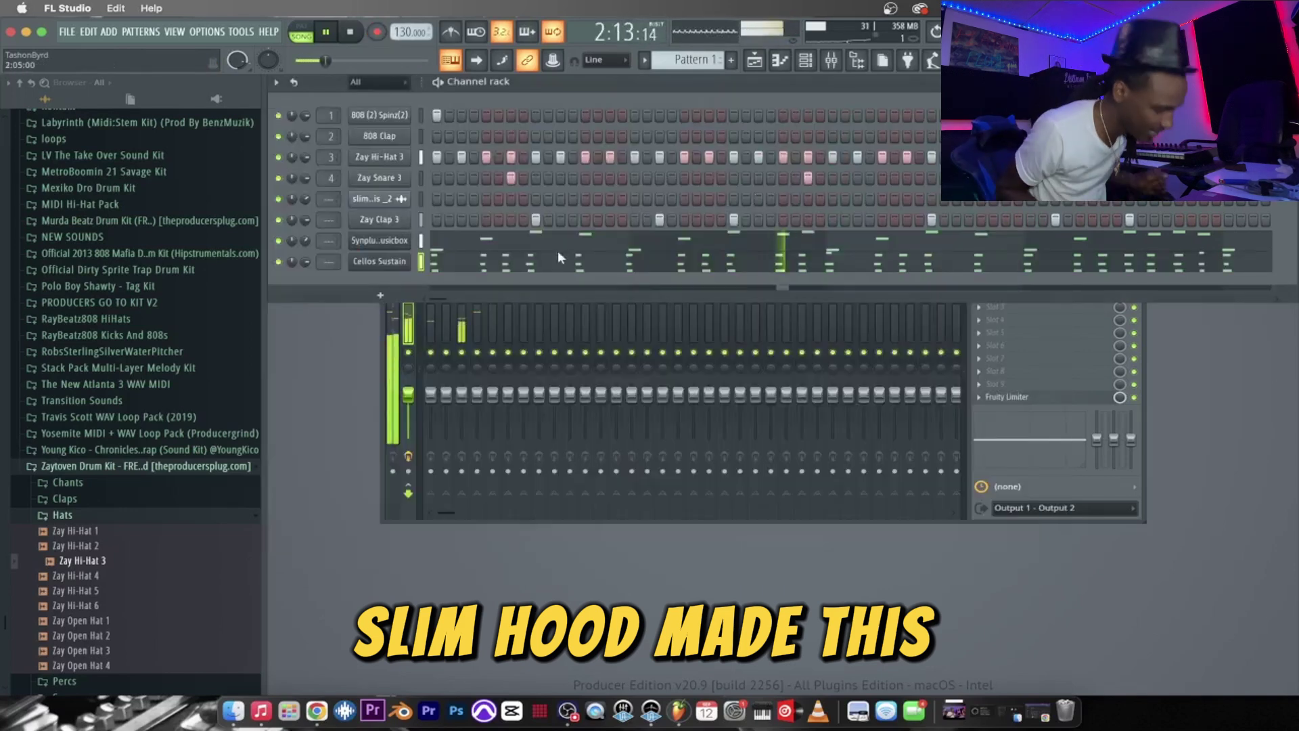
scroll(377, 269, "up", 1)
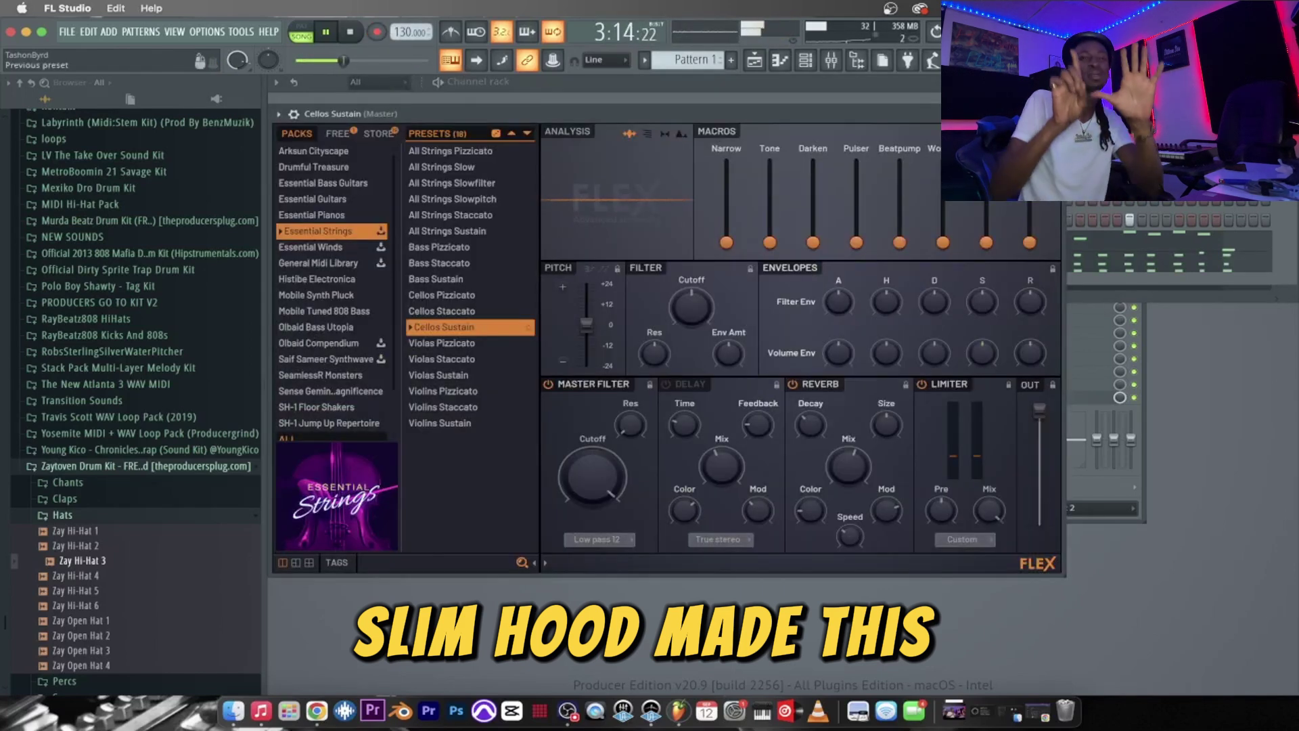
left_click(1058, 113)
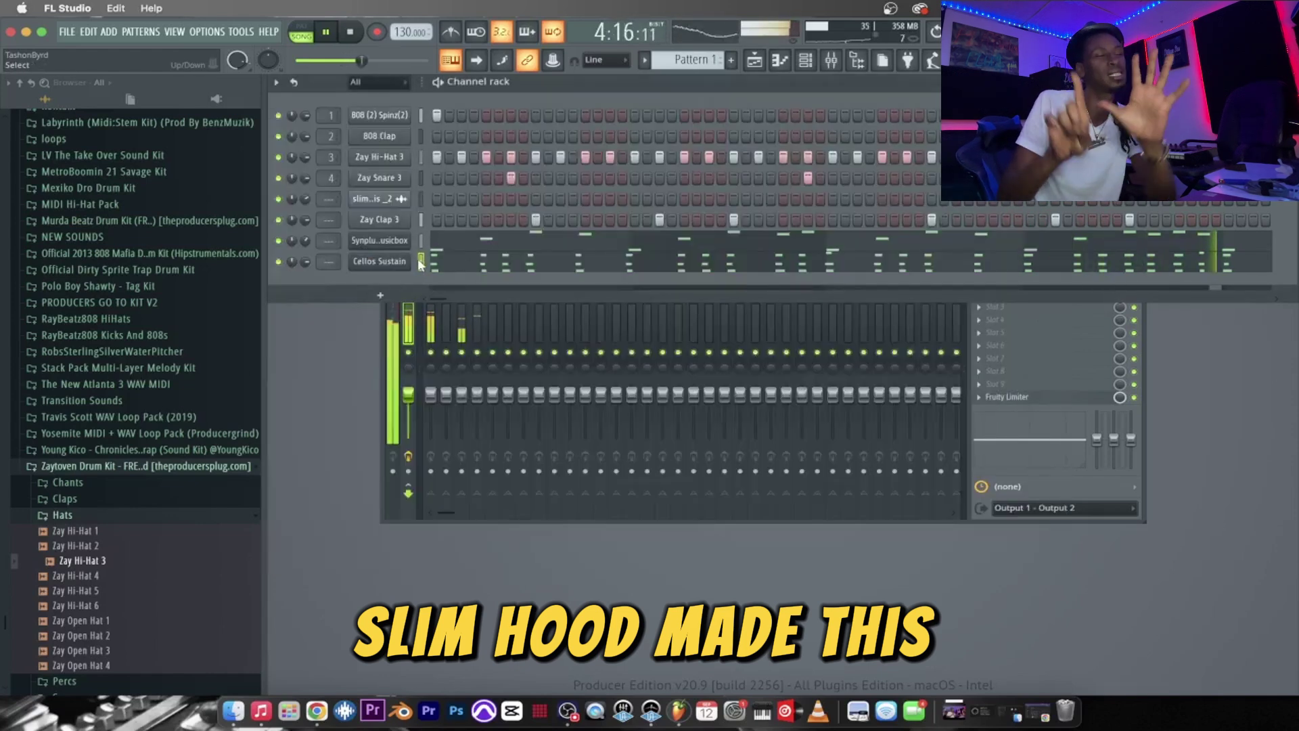
Examine the recorded Cellos Sustain notes in the piano roll and return to the channel rack.
right_click(391, 264)
left_click(474, 261)
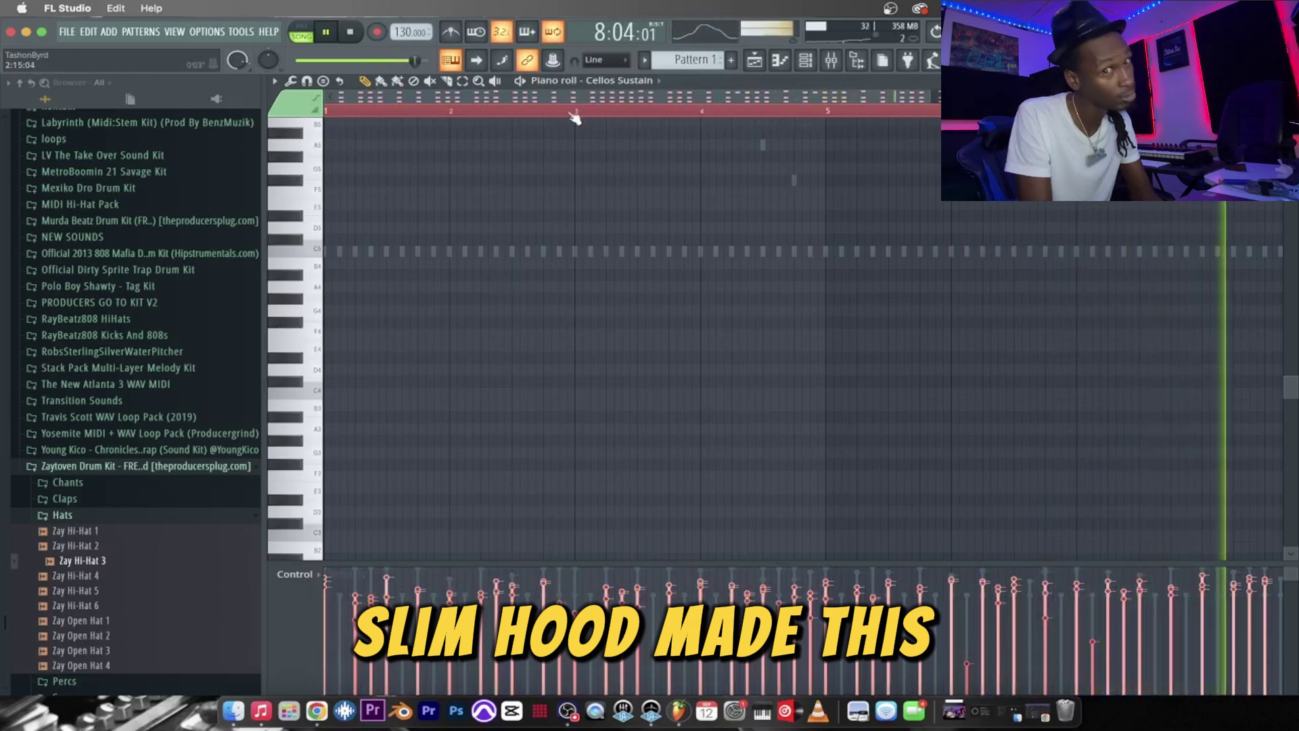
scroll(677, 250, "up", 10)
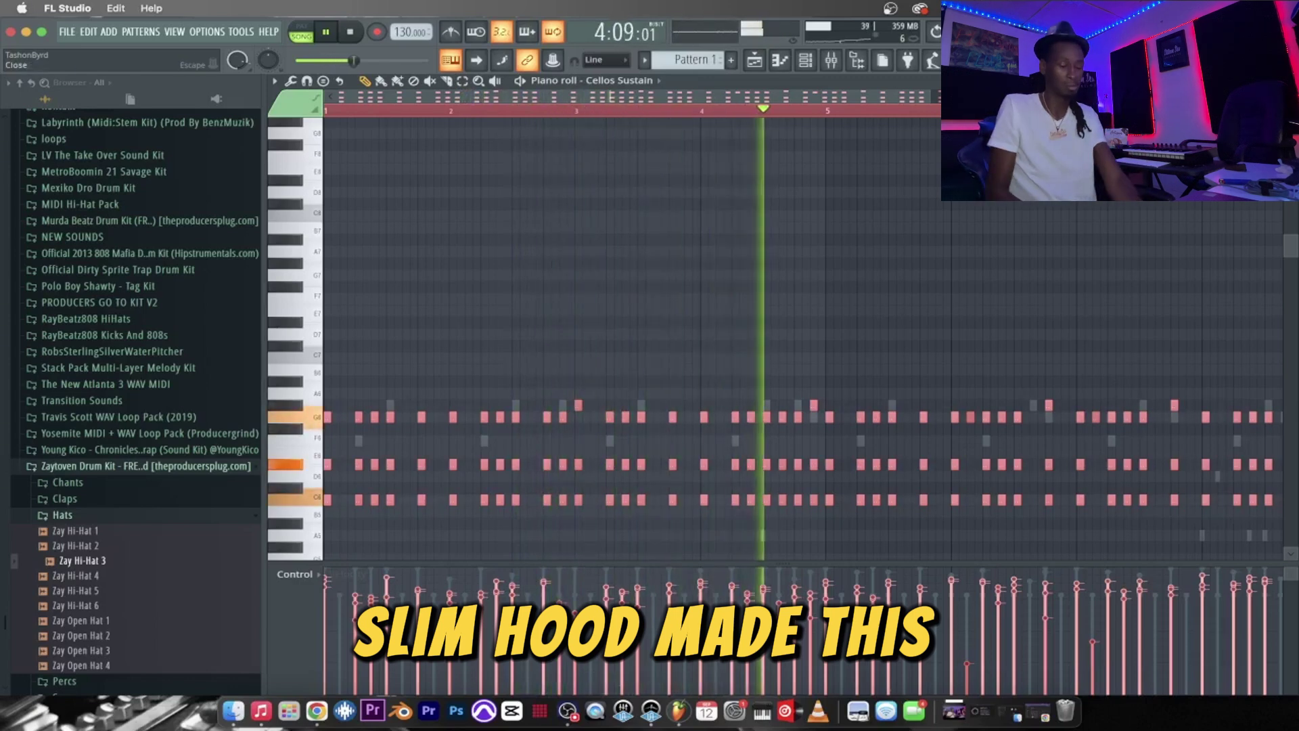
key("F7")
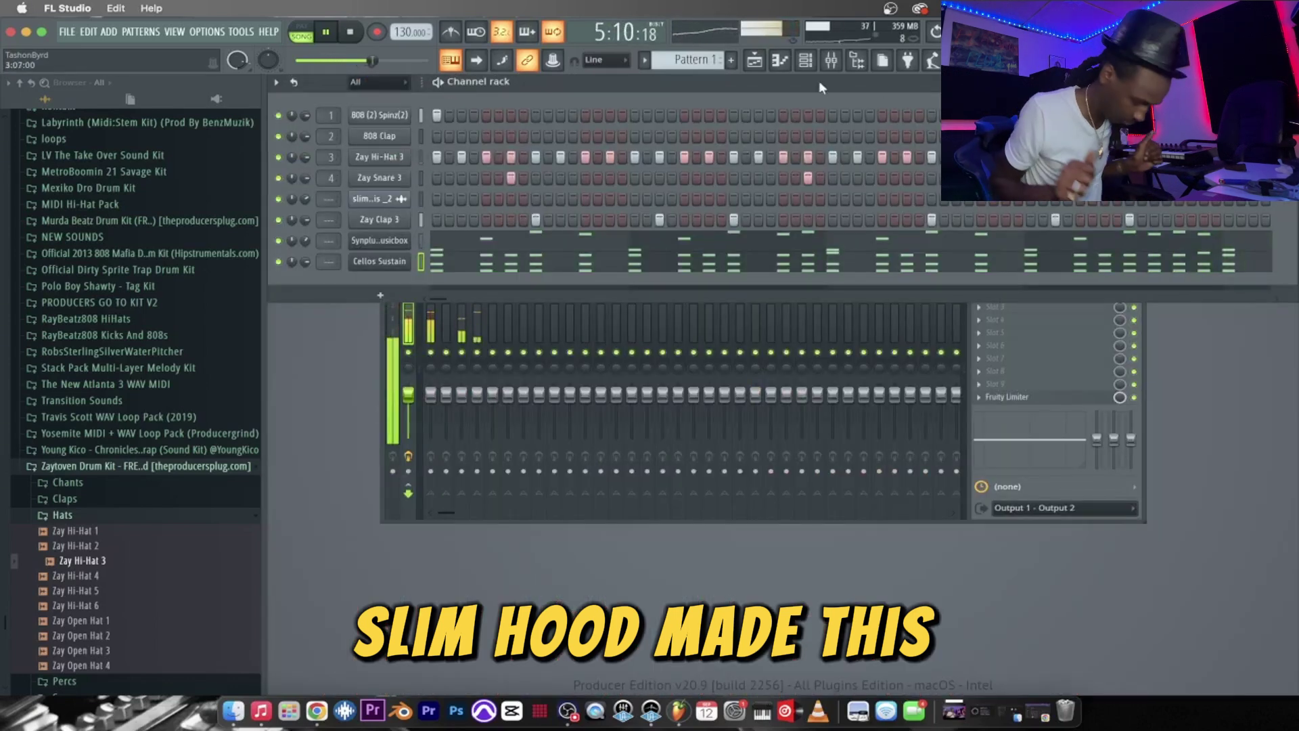
Stop playback and split Pattern 1 by channel.
key("space")
left_click(645, 59)
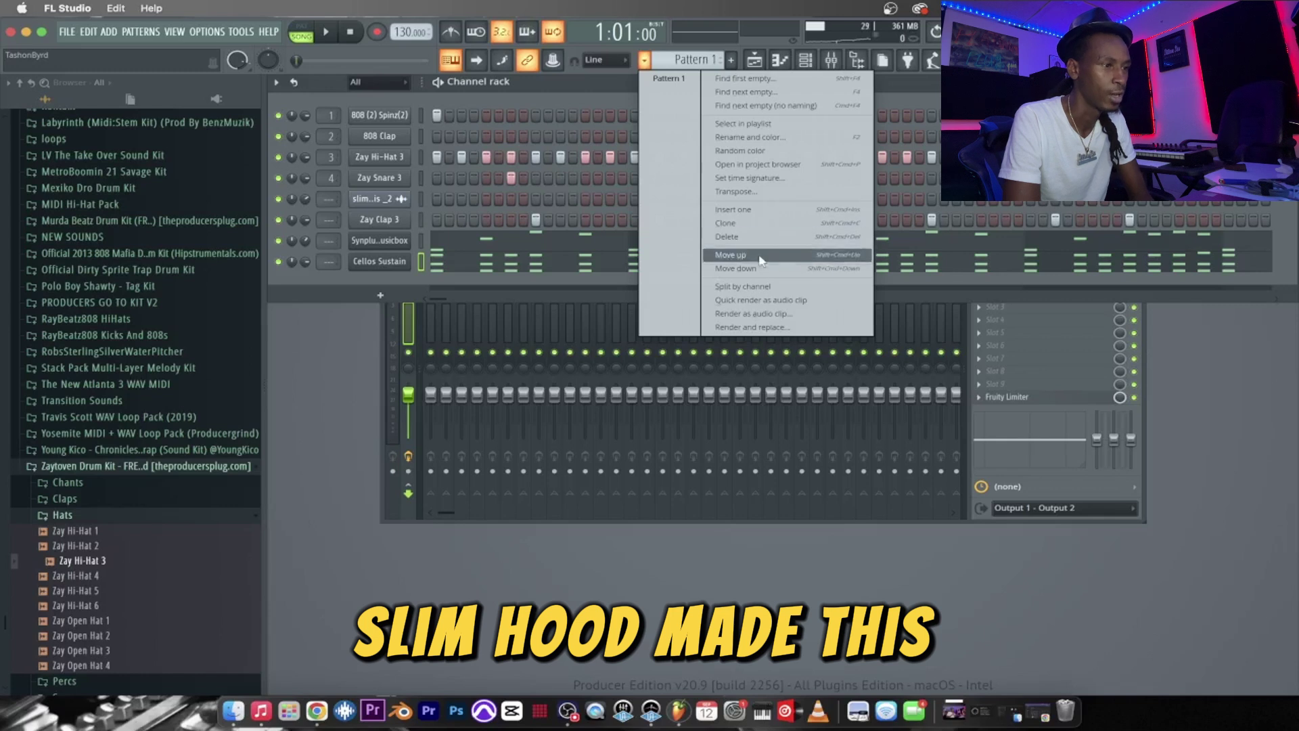
left_click(760, 288)
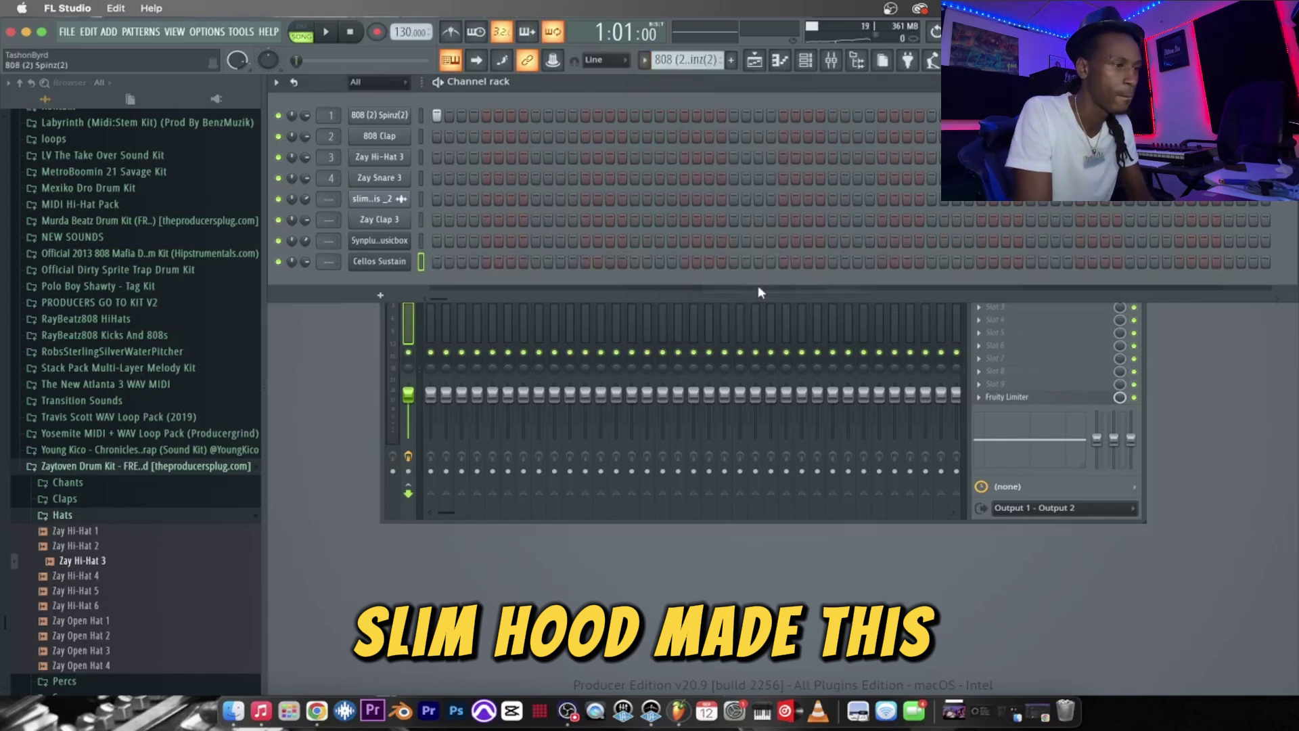
Open the playlist and clear the 808 (2) Spinz(2) pattern clips from Track 1.
key("F5")
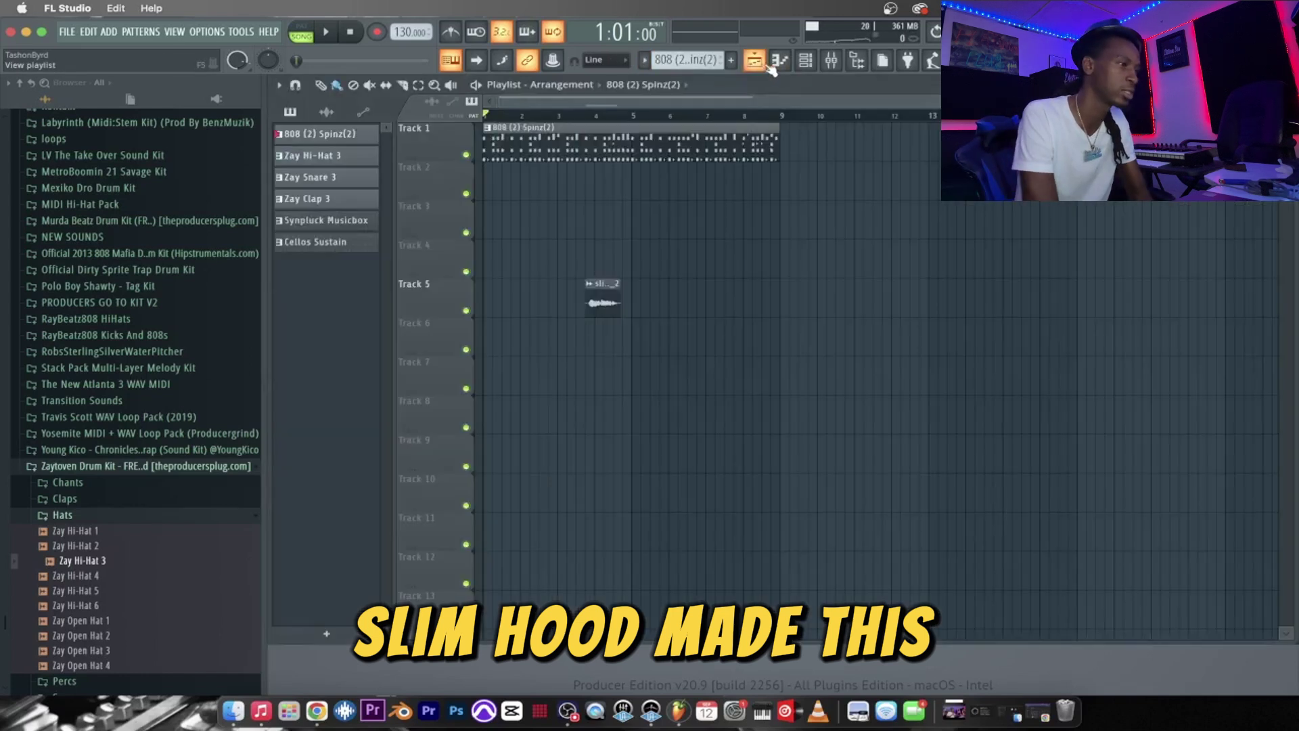
left_click(840, 145)
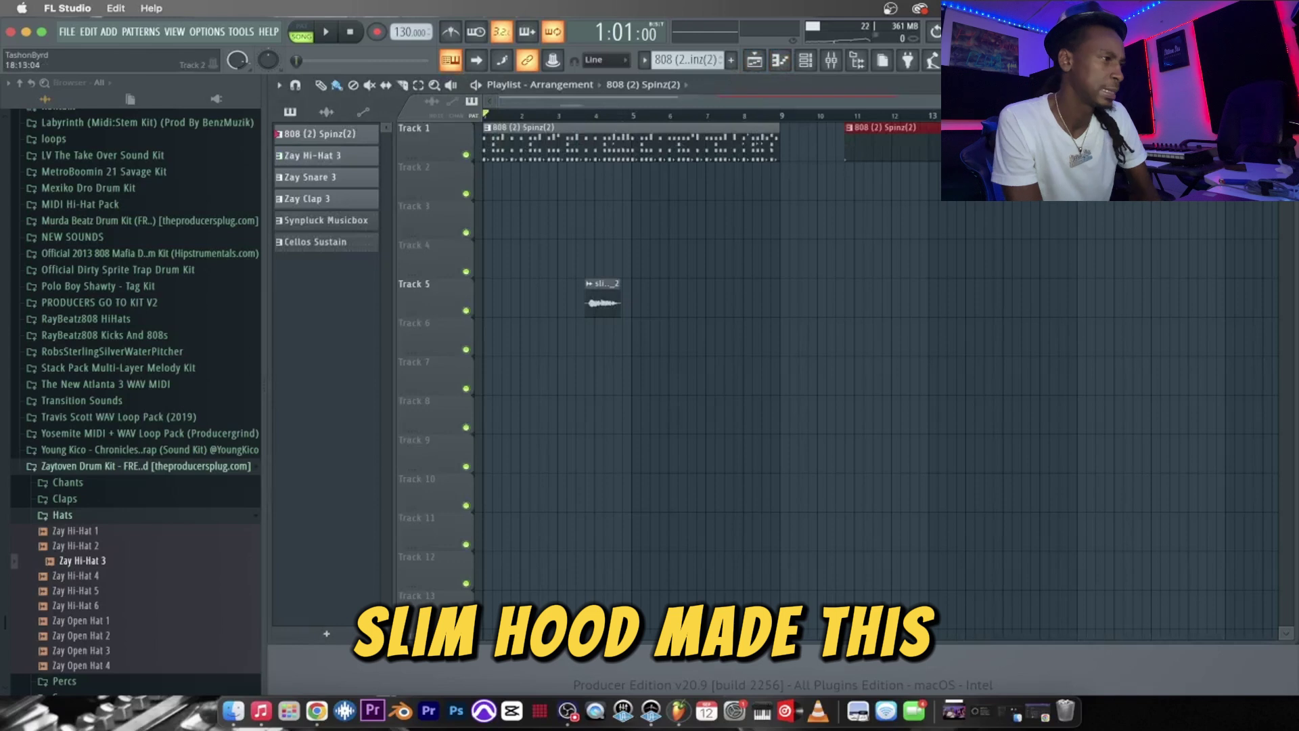
right_click(853, 144)
left_click_drag(799, 163, 453, 156)
key("Delete")
Move the producer tag audio clip from Track 5 up to Track 1, keeping its bar position.
left_click(354, 115)
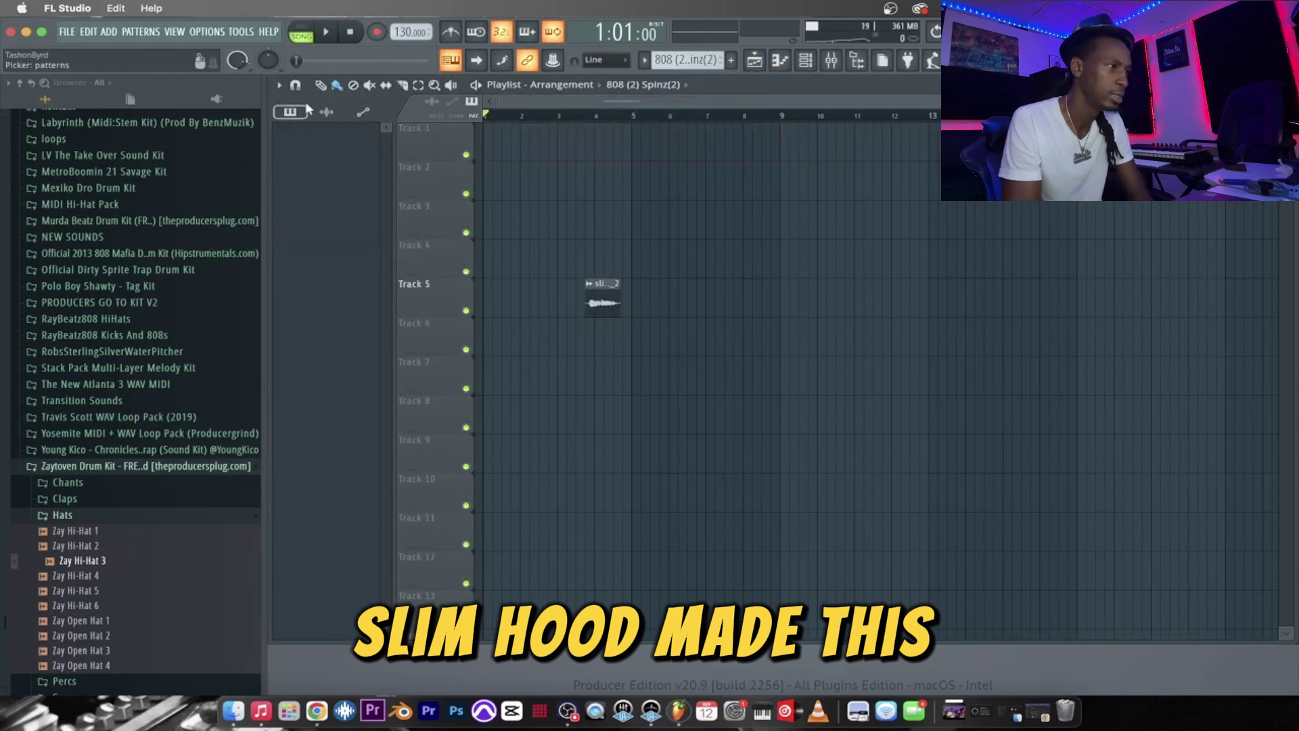
left_click(326, 114)
left_click_drag(602, 292, 603, 136)
Place all six split patterns at bar 1 on separate tracks, from Track 2 down.
left_click(289, 111)
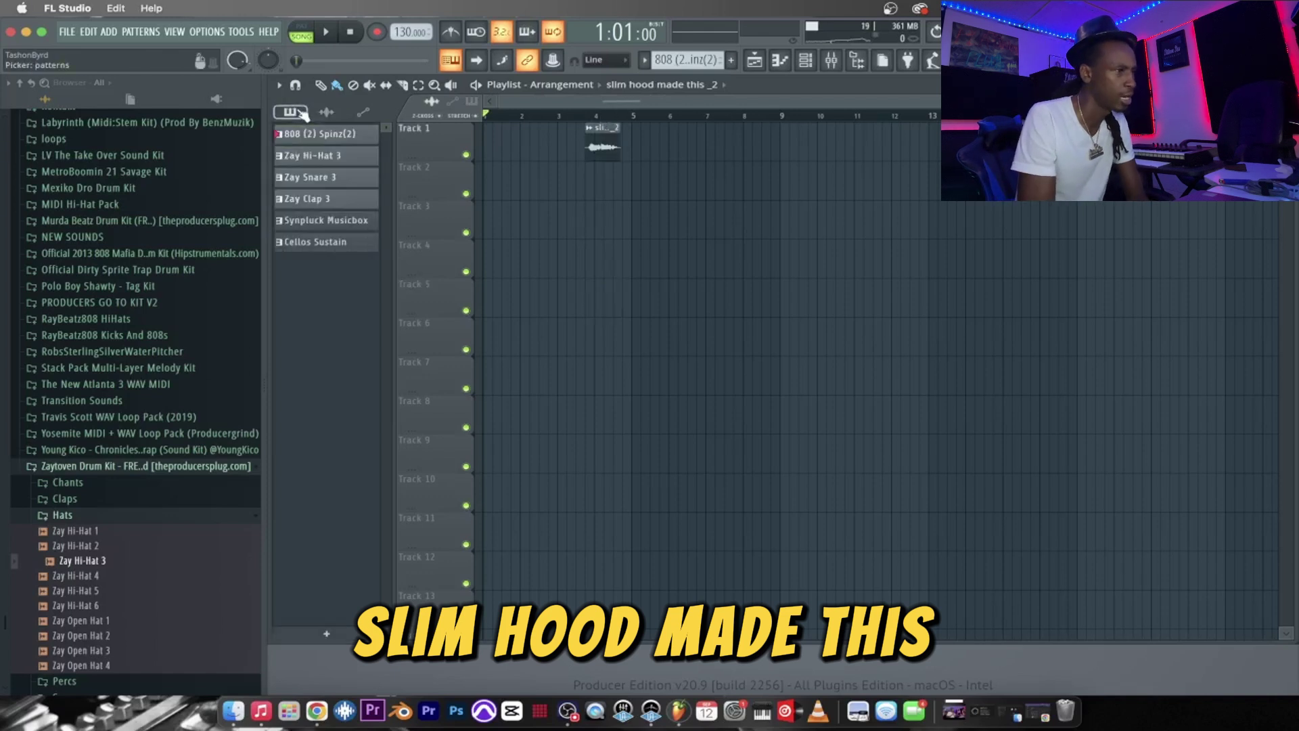
left_click(329, 243)
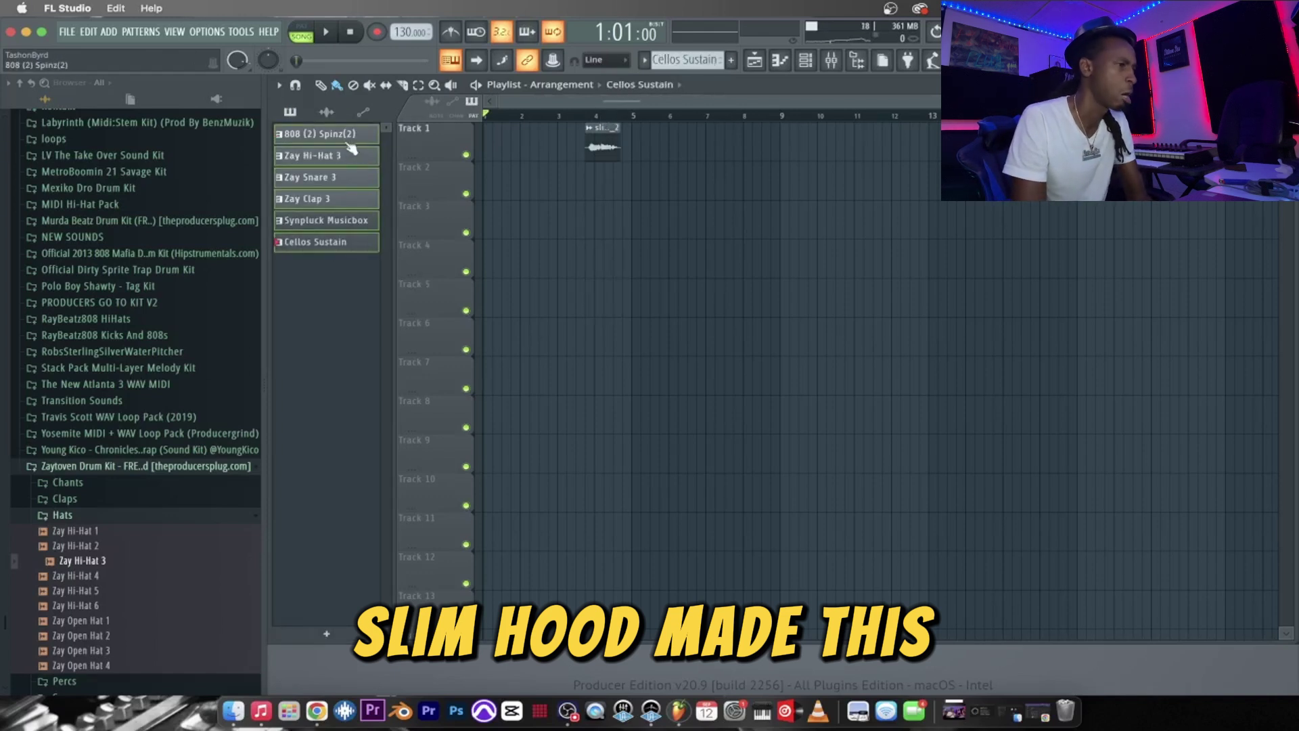
left_click_drag(404, 156, 410, 168)
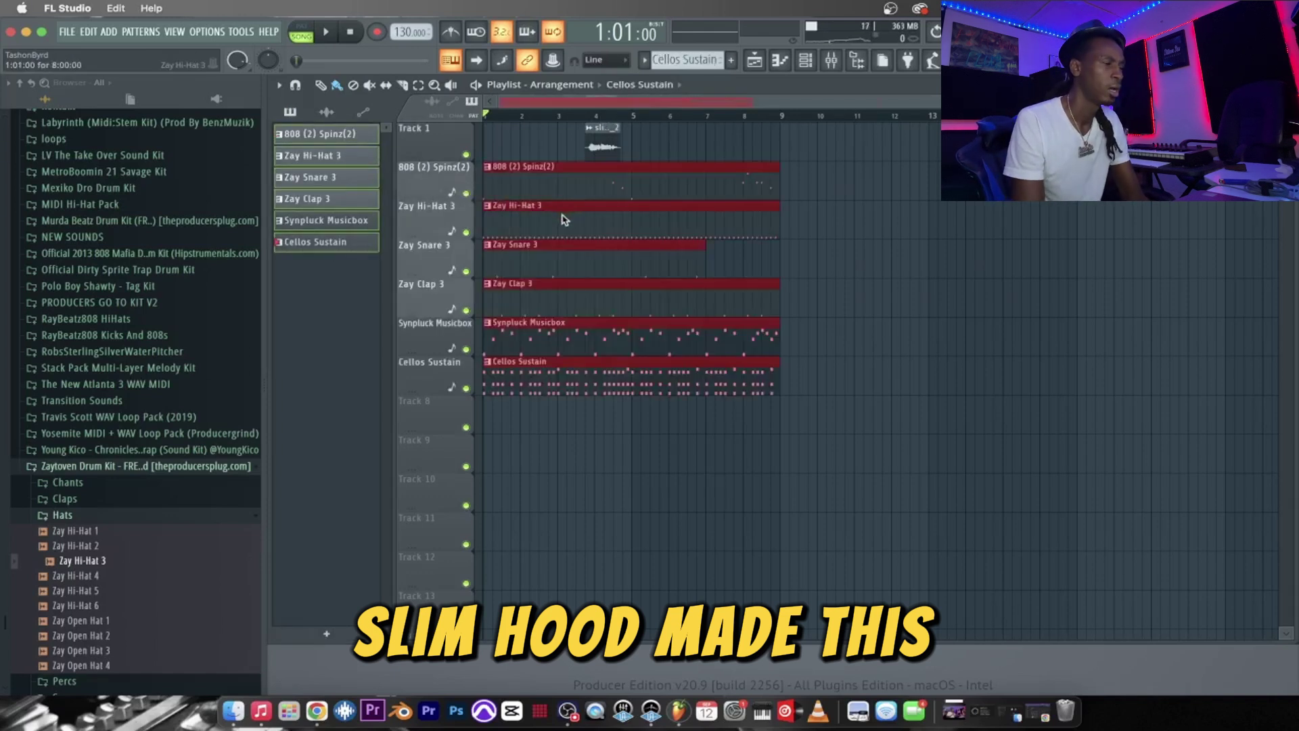
Duplicate the six eight-bar pattern clips nine times in a row along the playlist.
key("ctrl+b")
key("ctrl+b")
key("ctrl+b")
key("ctrl+b")
key("ctrl+b")
key("ctrl+b")
key("ctrl+b")
key("ctrl+b")
key("ctrl+b")
Delete the 808 and Cellos Sustain clips from bars 1 to 8.
left_click_drag(901, 104, 582, 103)
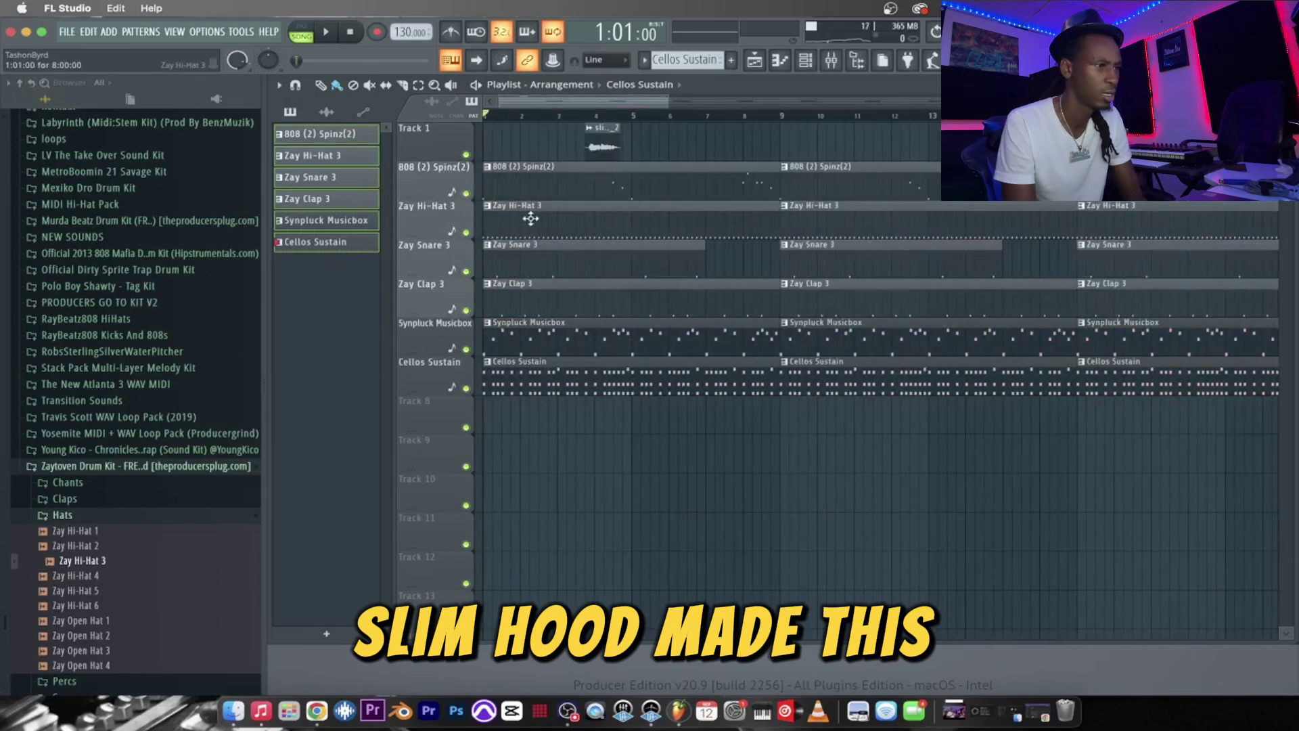
right_click(543, 192)
right_click(540, 393)
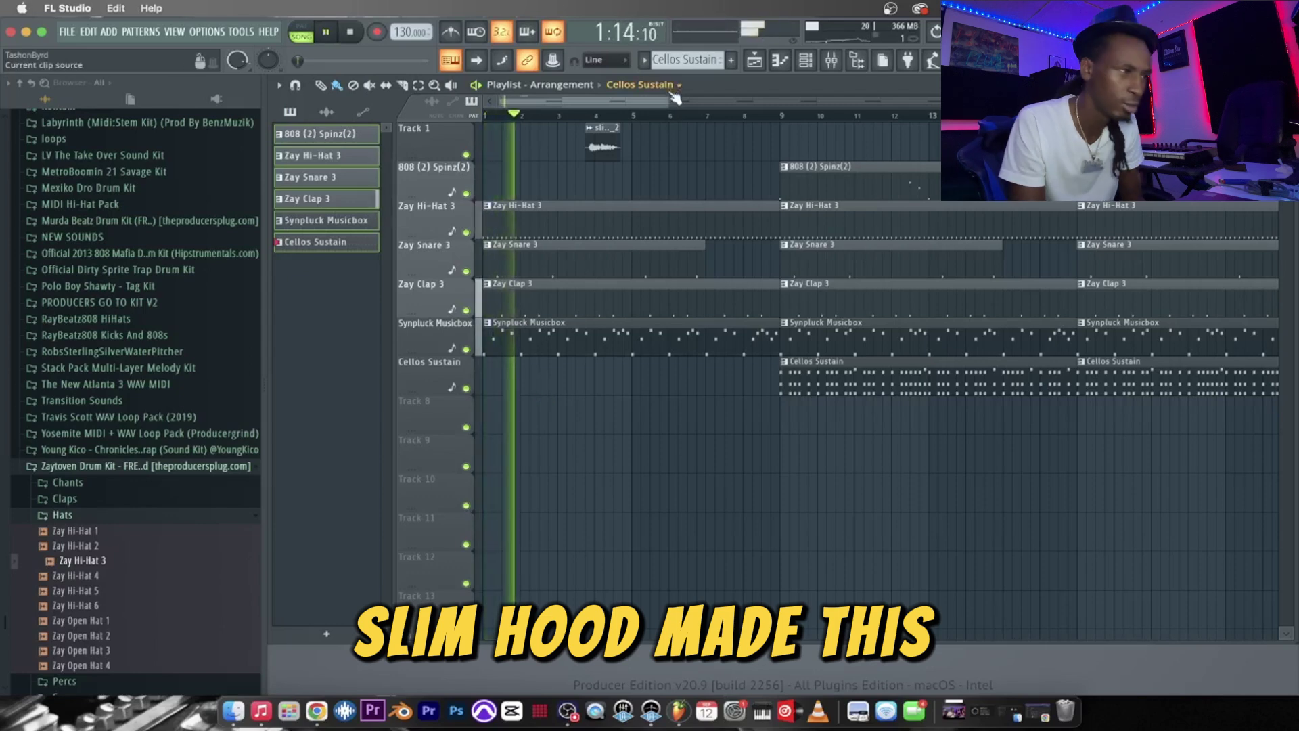
Delete the Cellos Sustain clips from bars 25 to 48 and from bar 65 on, and return to the channel rack.
left_click_drag(669, 104, 934, 104)
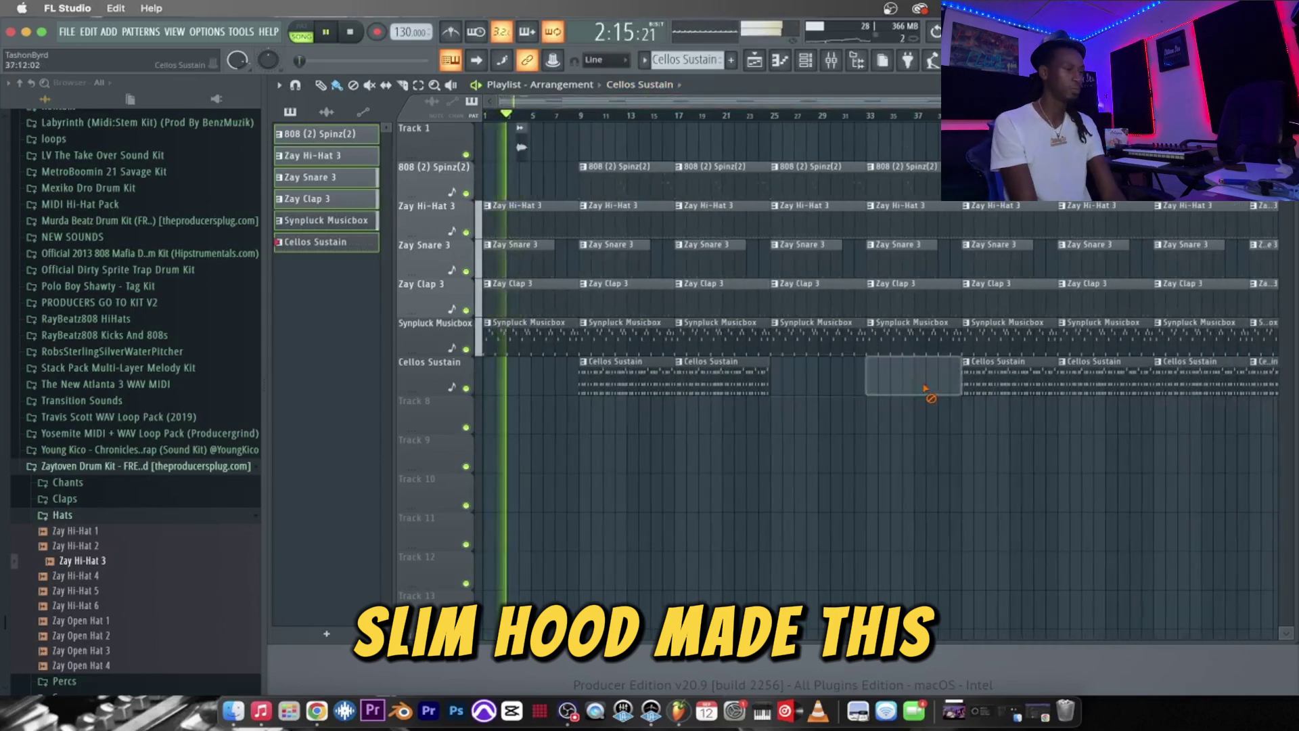
right_click(999, 386)
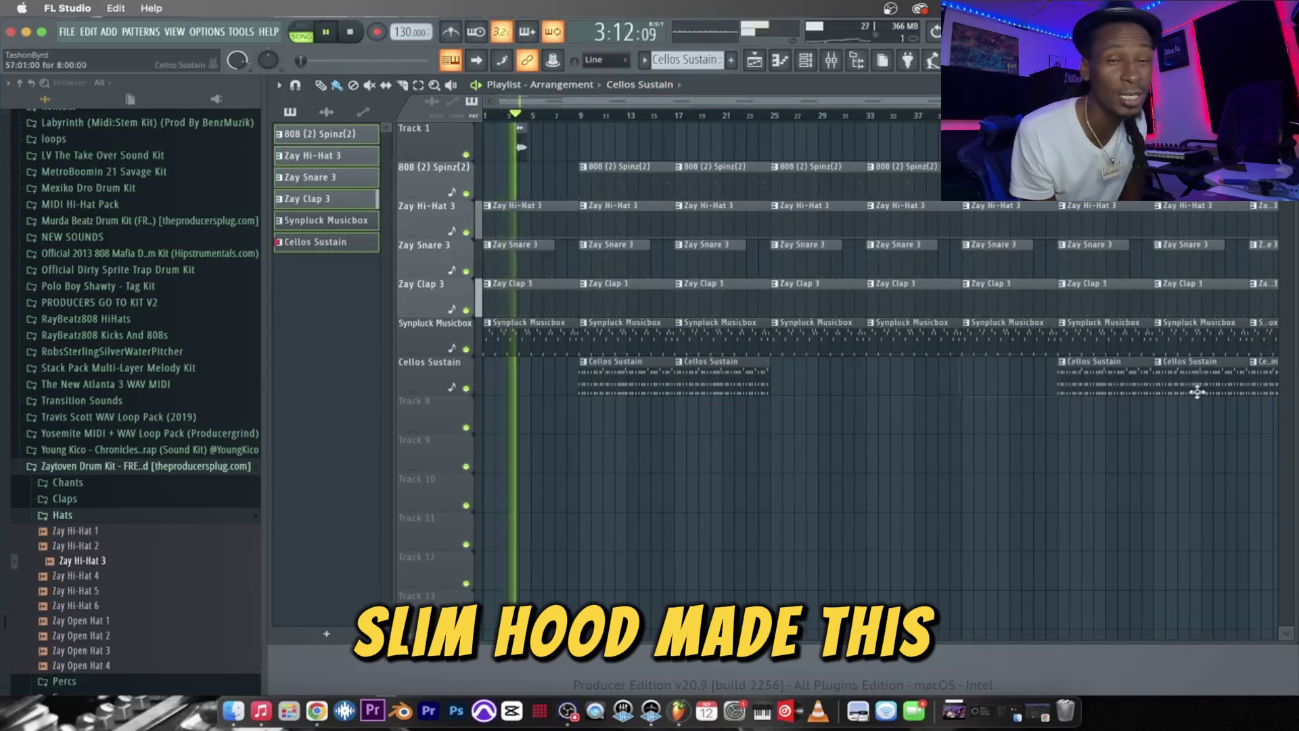
scroll(1105, 400, "down", 1)
right_click(1150, 379)
right_click(1232, 379)
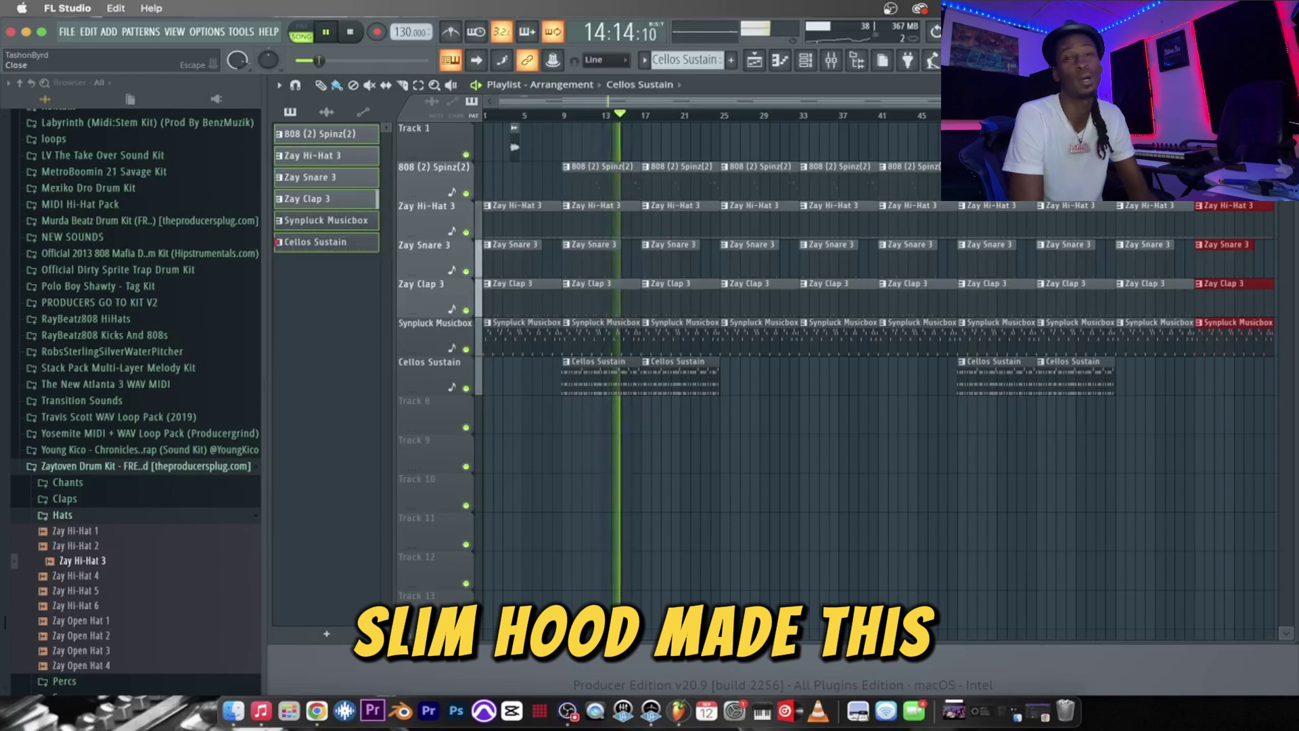
key("Escape")
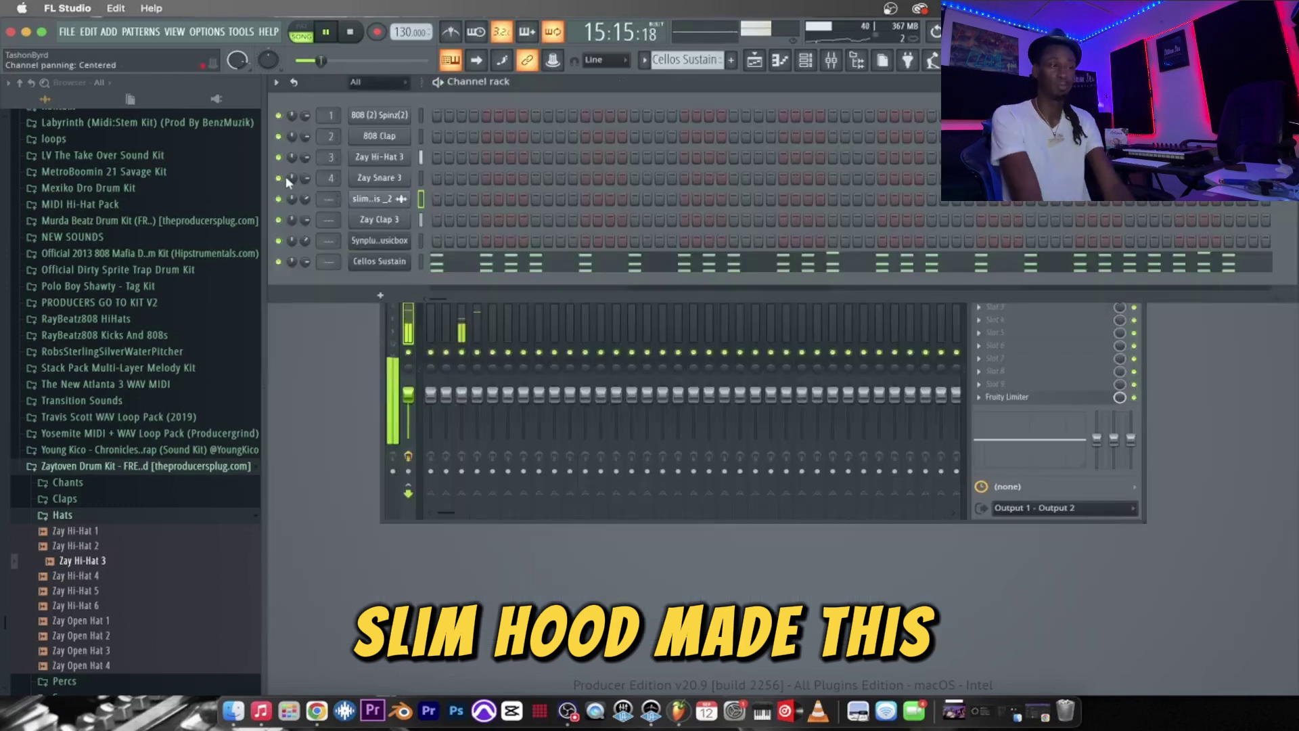